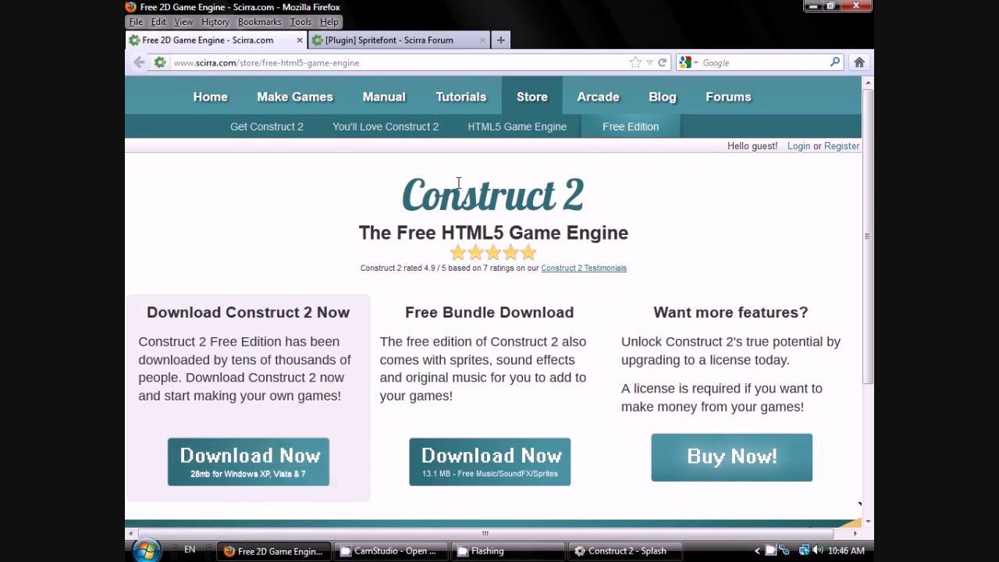
# - Bring up the Spritefont plugin page on the Scirra forum
pyautogui.click(369, 39)
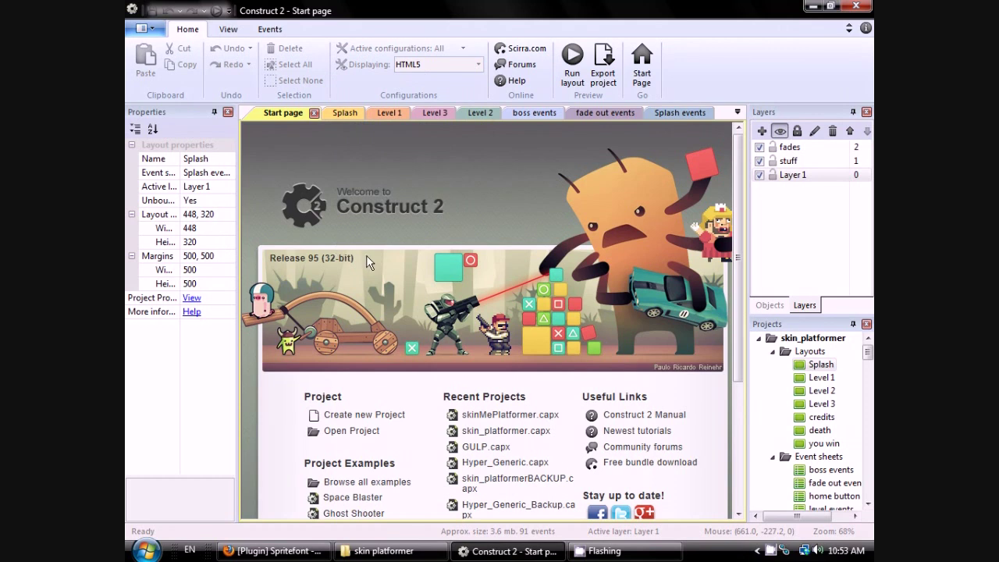
# - Close the start page and open the Splash layout of the skin_platformer project
pyautogui.click(313, 113)
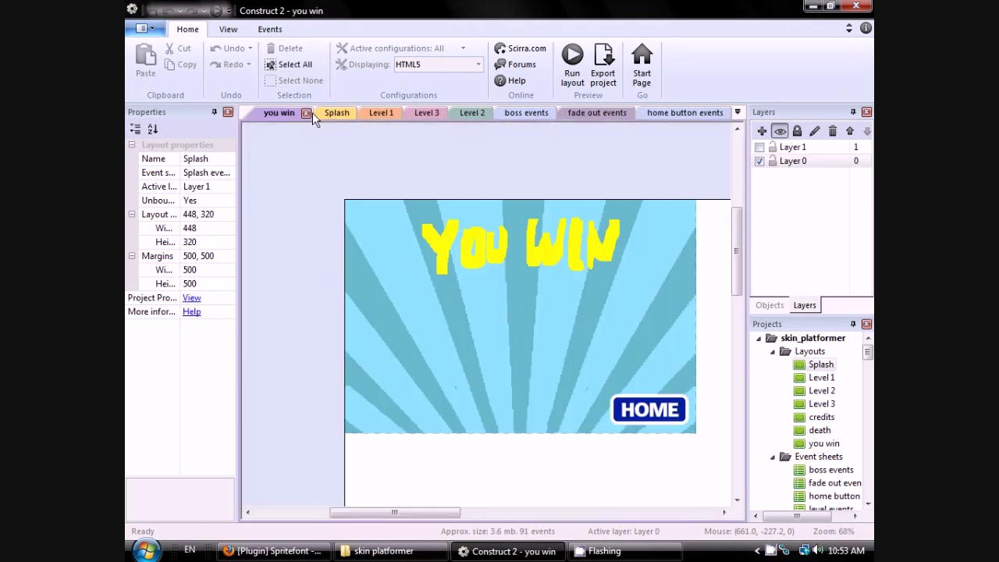
pyautogui.doubleClick(817, 365)
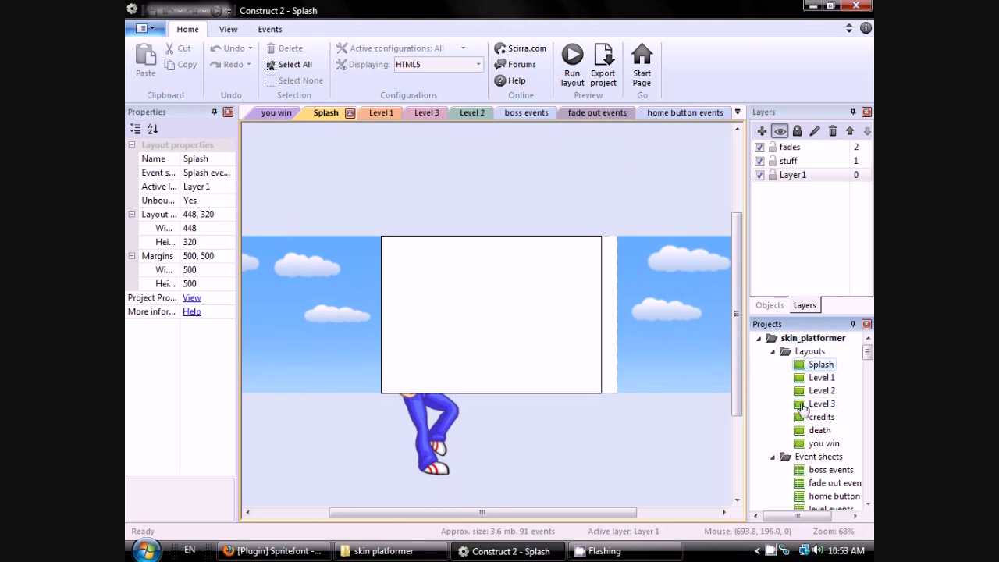
# - Look through the Level 1 and Level 3 layouts and return to the Splash layout
pyautogui.click(804, 355)
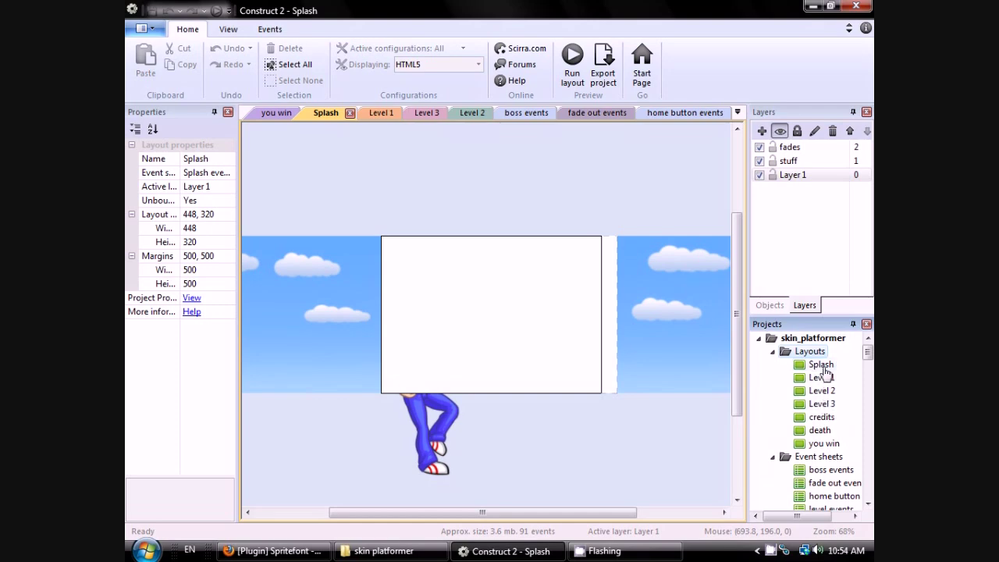
pyautogui.click(823, 367)
pyautogui.doubleClick(821, 377)
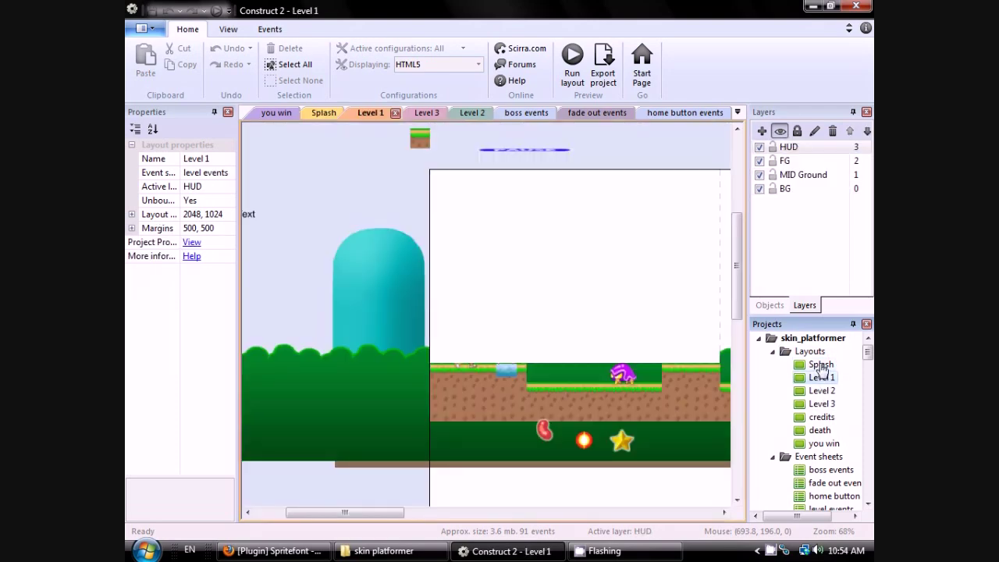
pyautogui.doubleClick(822, 365)
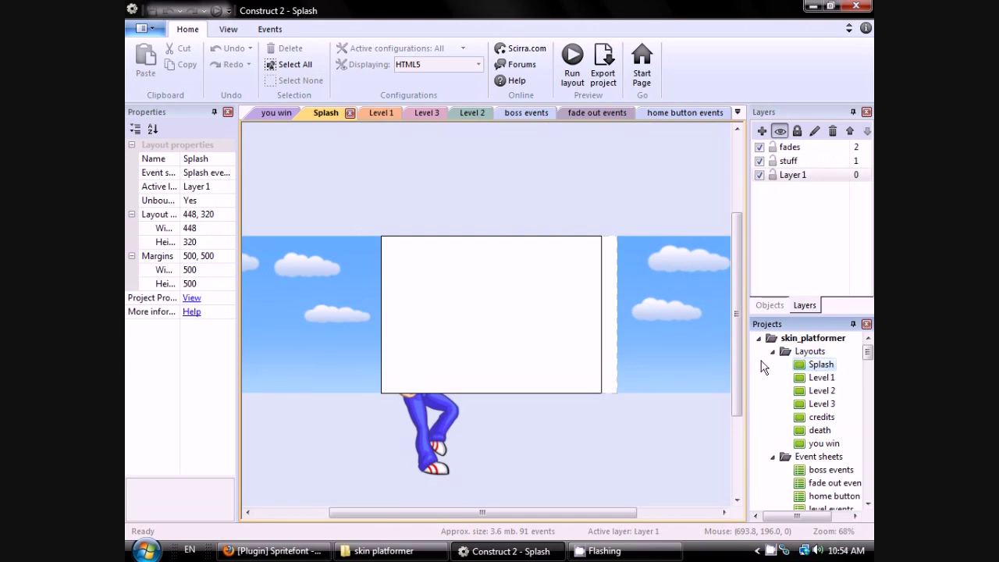
pyautogui.doubleClick(821, 378)
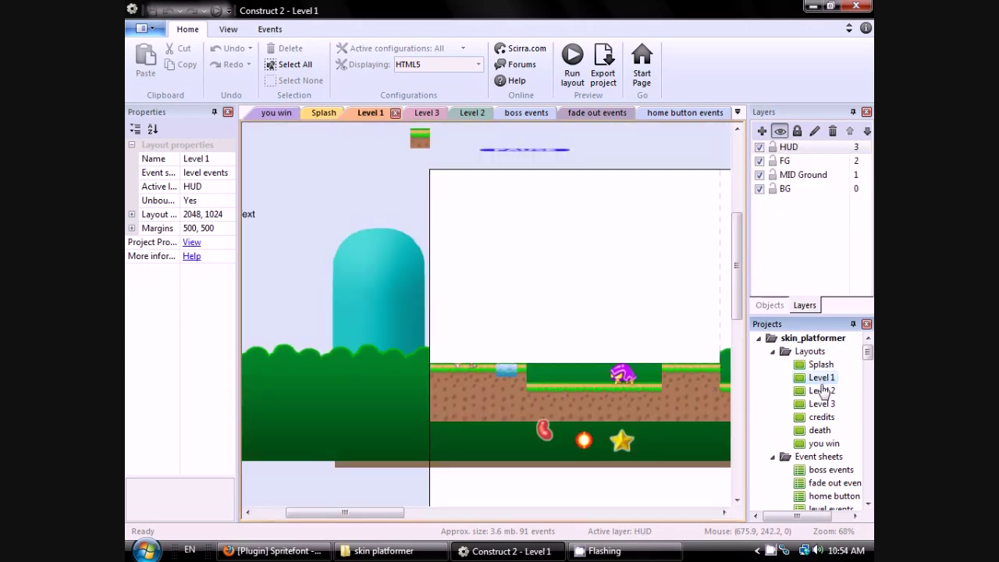
pyautogui.doubleClick(820, 404)
pyautogui.doubleClick(821, 365)
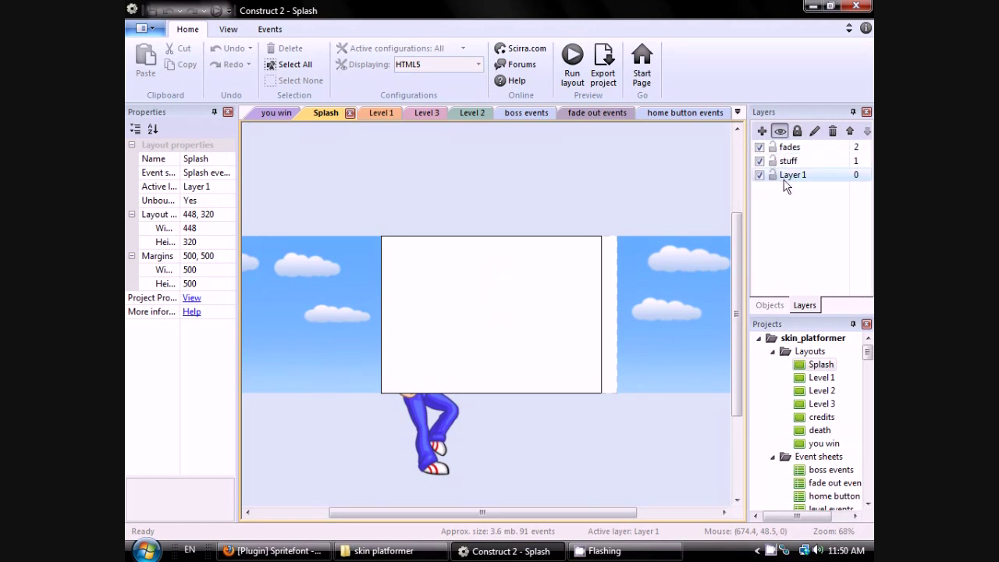
# - Hide the fades layer in the Splash layout
pyautogui.click(759, 148)
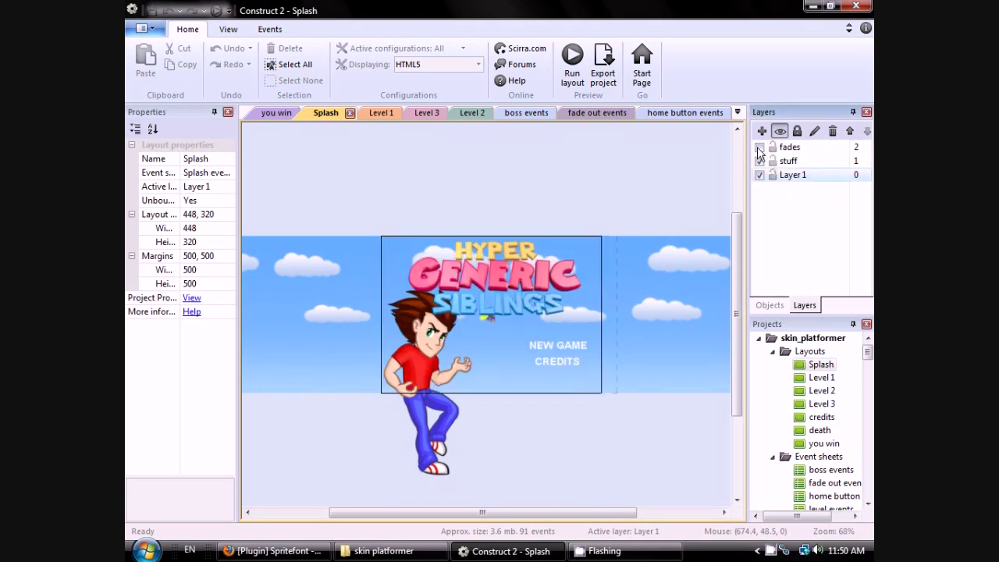
pyautogui.click(760, 148)
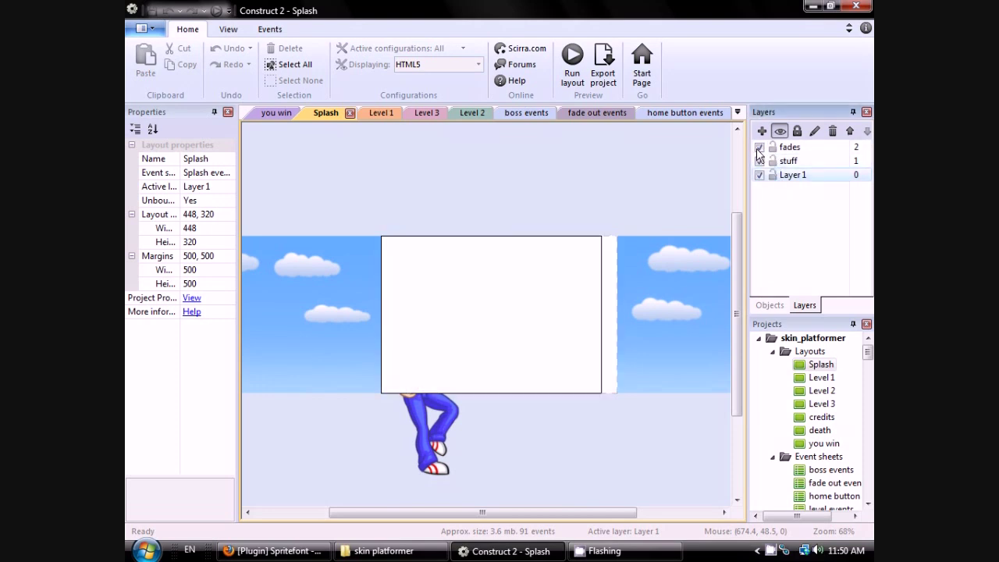
pyautogui.click(760, 149)
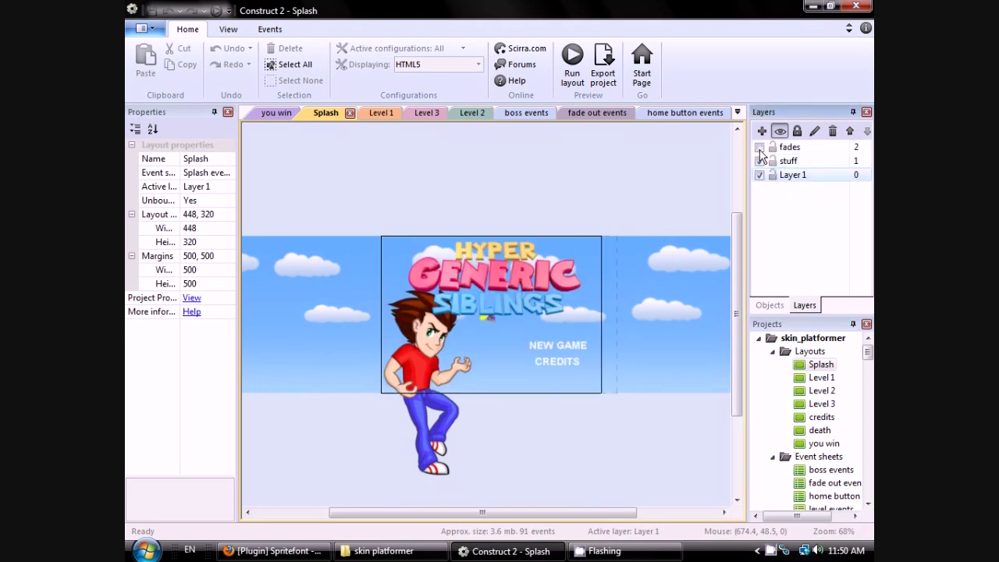
pyautogui.click(760, 150)
pyautogui.click(760, 150)
pyautogui.click(759, 148)
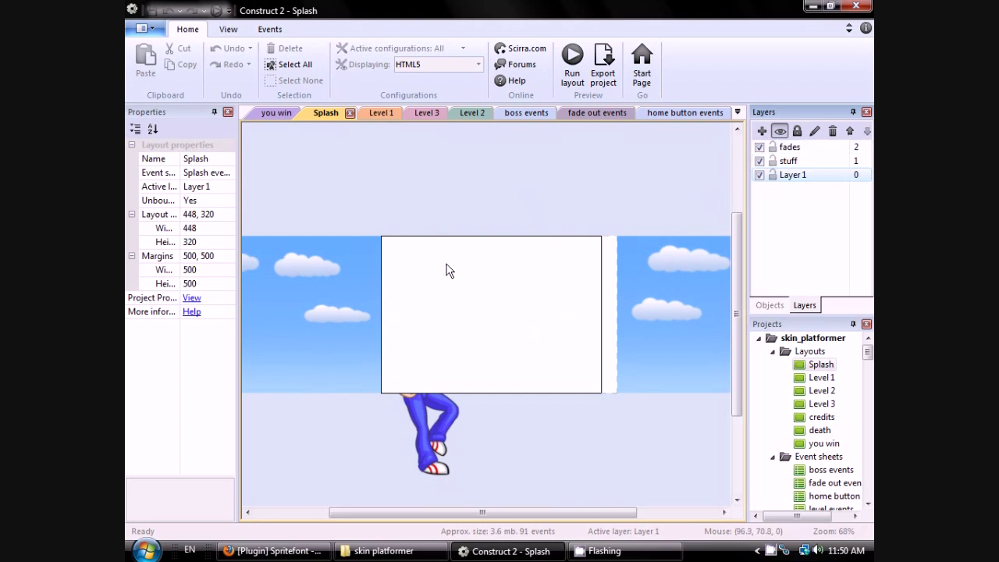
pyautogui.click(759, 148)
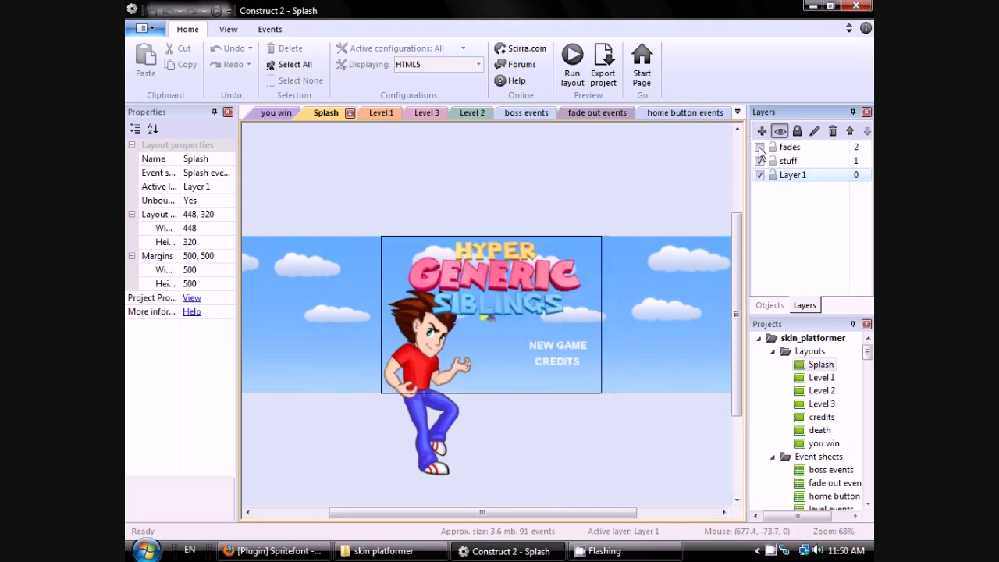
# - Examine what the stuff and fades layers contain by toggling their visibility, leaving stuff shown and fades hidden
pyautogui.click(760, 161)
pyautogui.click(759, 162)
pyautogui.click(760, 162)
pyautogui.click(759, 161)
pyautogui.click(760, 161)
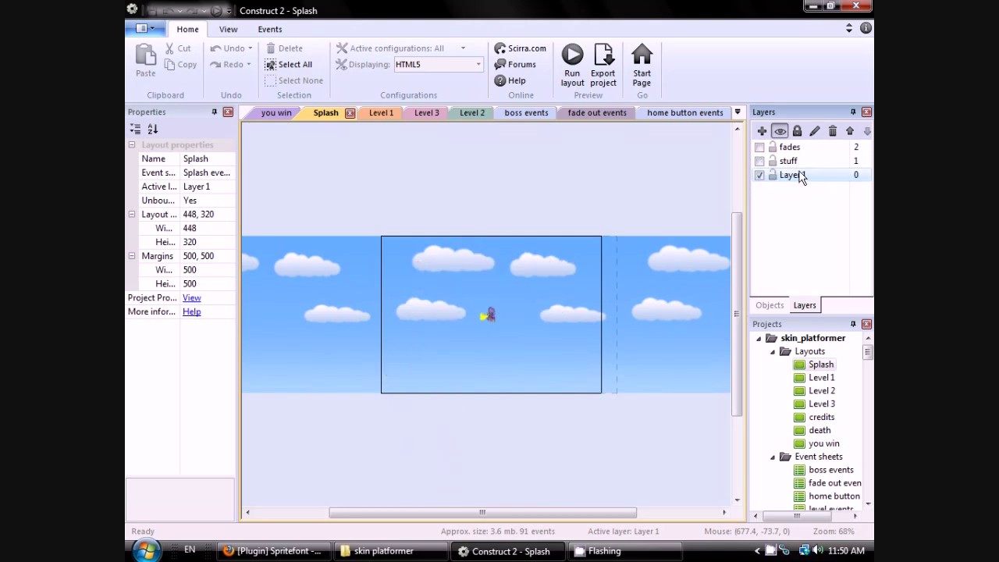
pyautogui.click(760, 162)
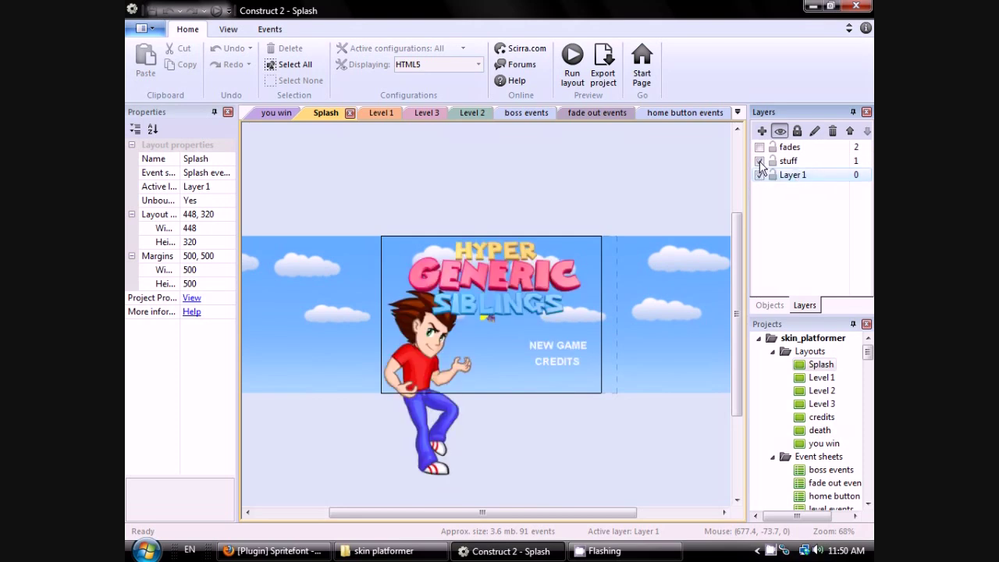
pyautogui.click(760, 162)
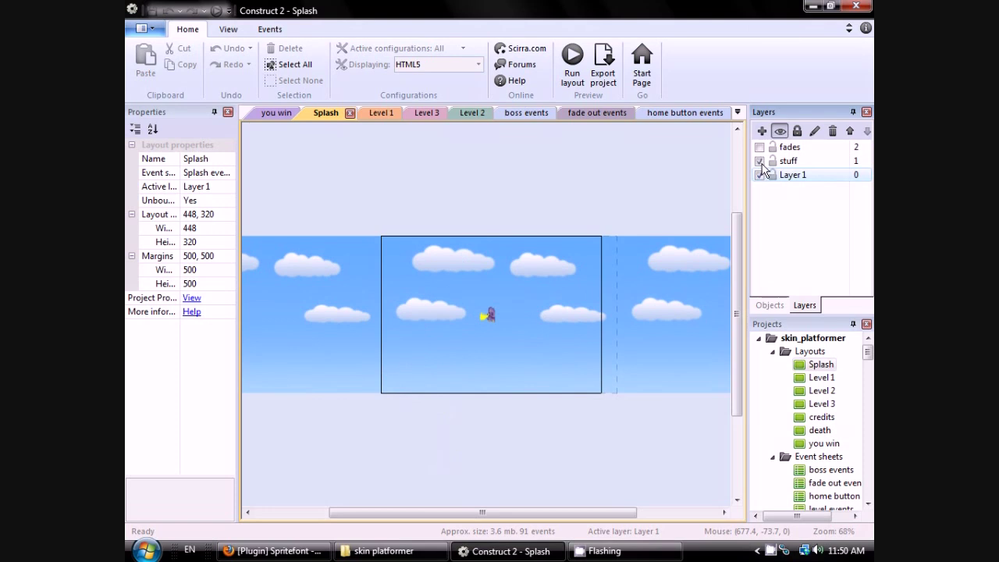
pyautogui.click(760, 161)
pyautogui.click(759, 147)
pyautogui.click(760, 147)
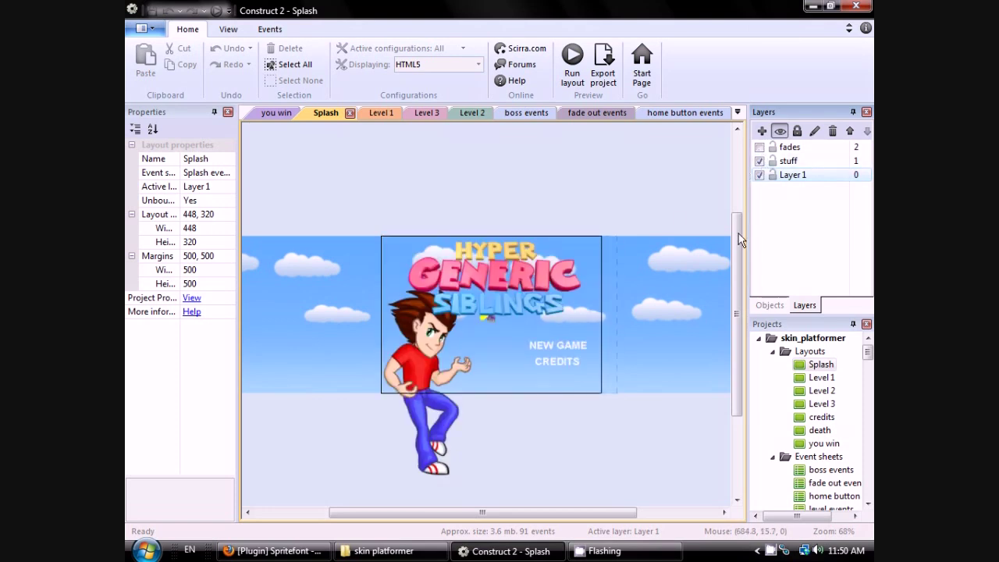
# - Lock Layer 1 in the Splash layout and select the Hyper Generic Siblings title logo
pyautogui.click(772, 175)
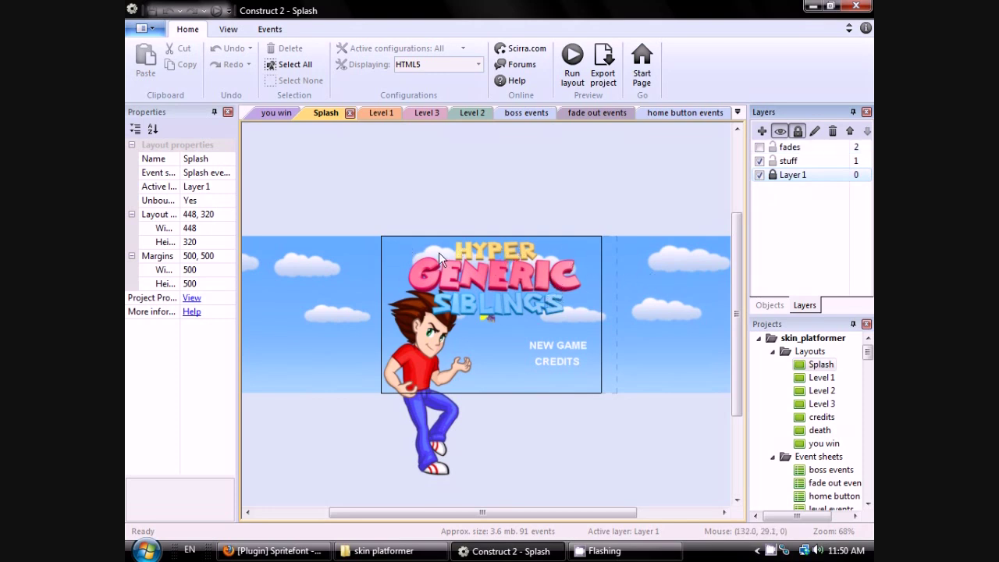
pyautogui.click(495, 282)
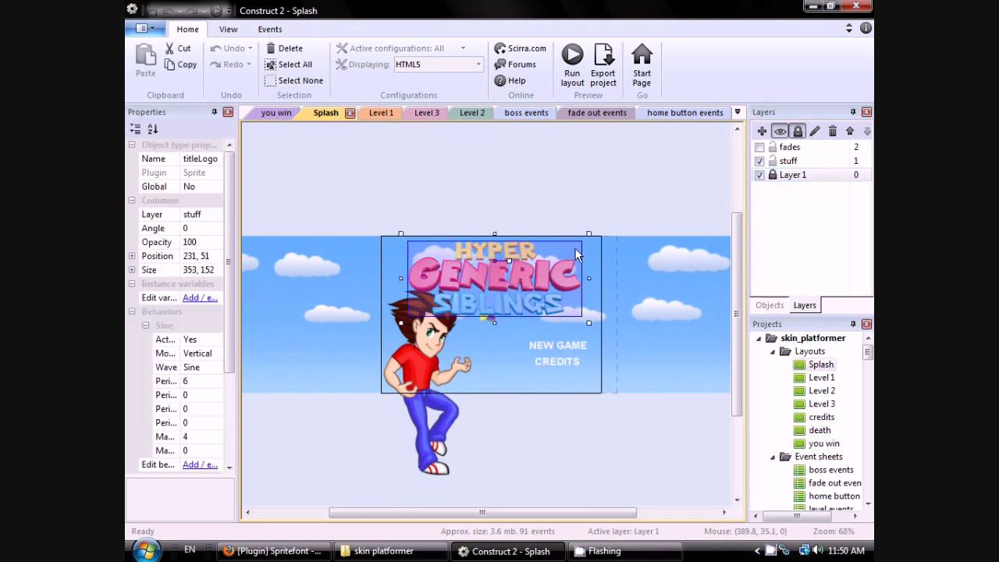
# - Open the titleLogo sprite for image editing and compare its animation frames 0 and 1, returning to frame 0
pyautogui.doubleClick(495, 285)
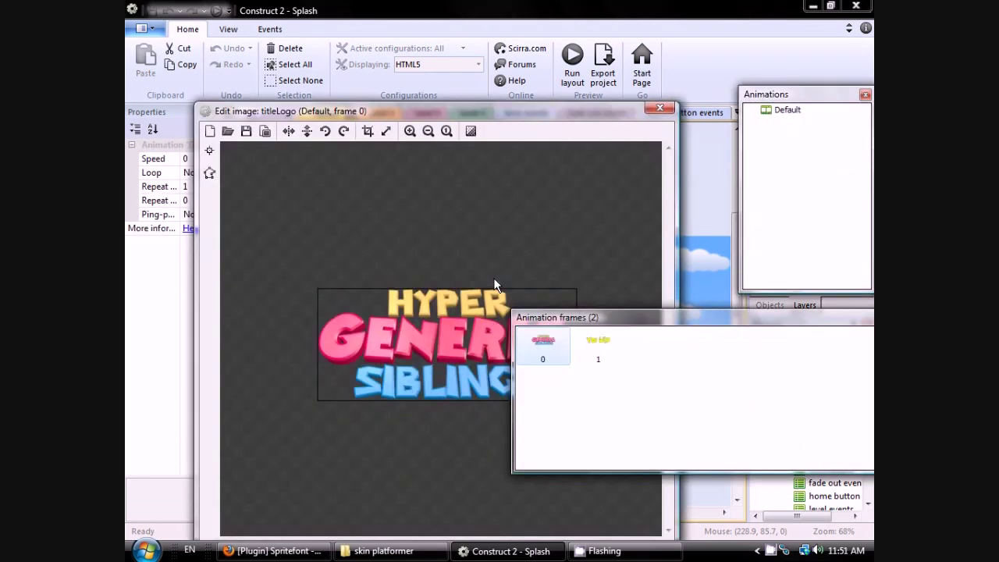
pyautogui.moveTo(494, 112); pyautogui.dragTo(465, 56)
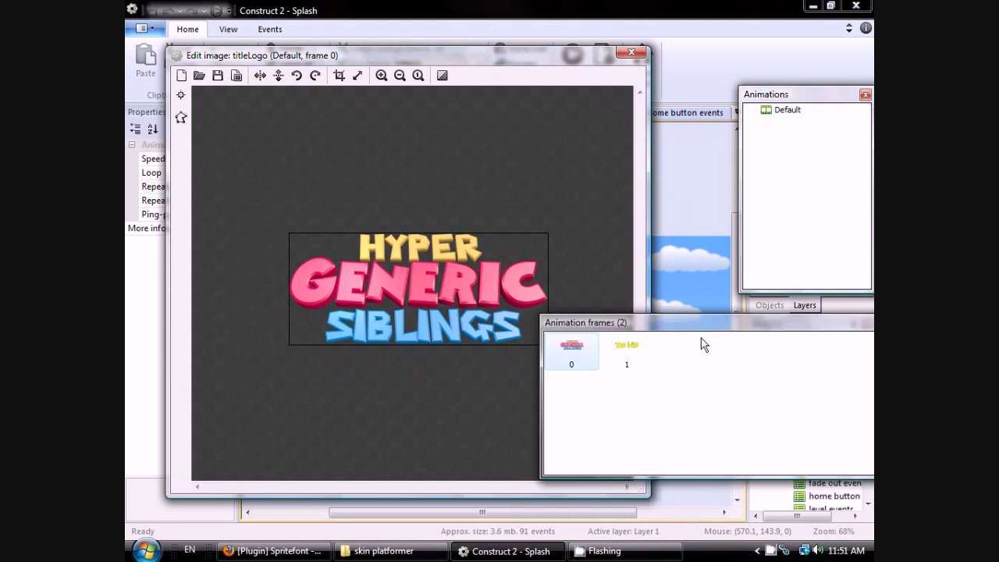
pyautogui.moveTo(617, 324); pyautogui.dragTo(565, 332)
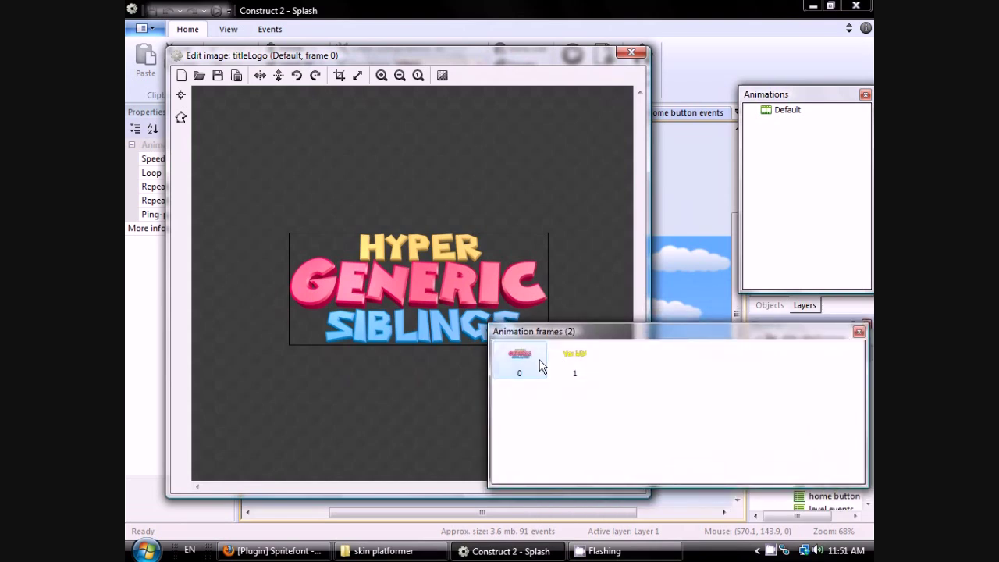
pyautogui.click(567, 363)
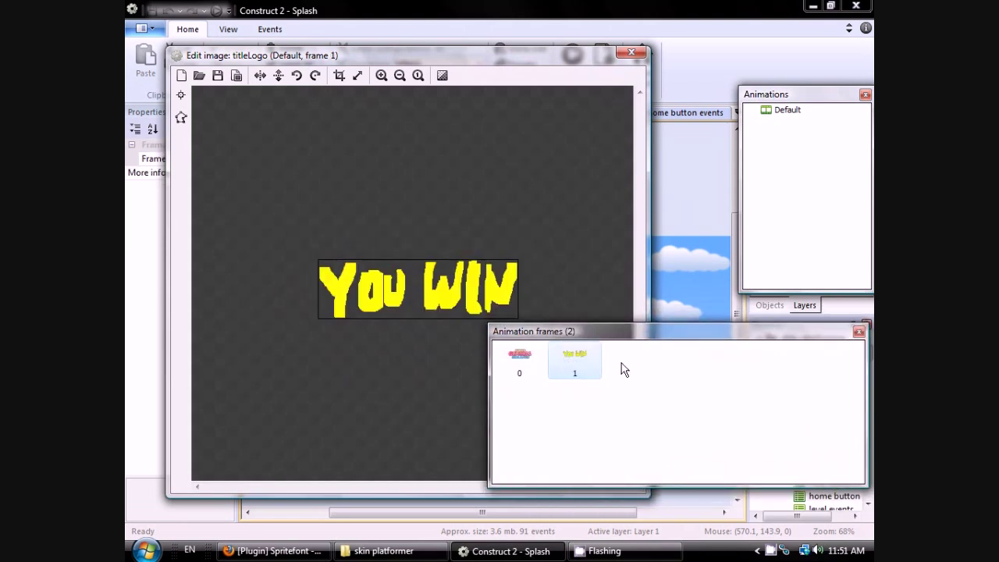
pyautogui.click(530, 368)
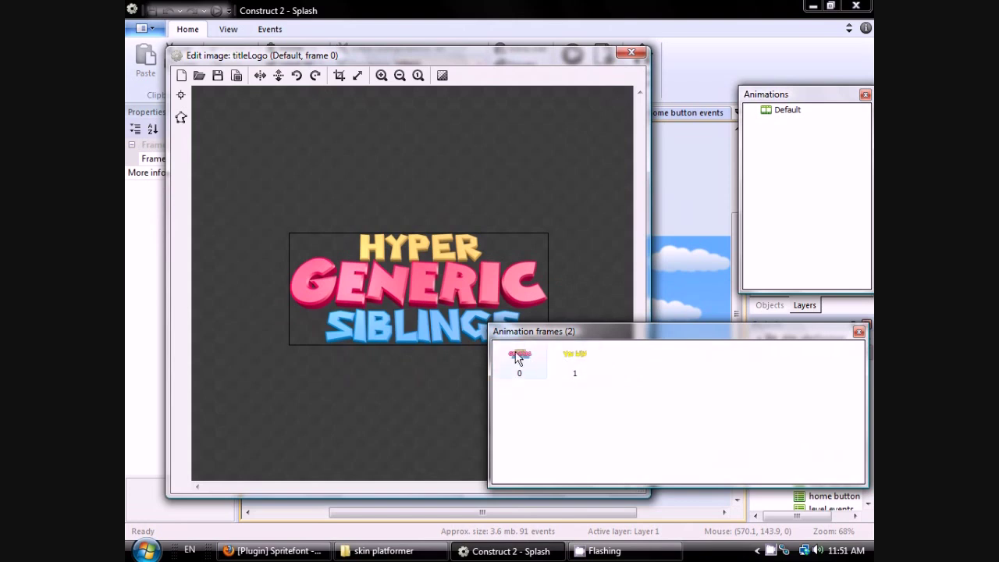
pyautogui.click(575, 360)
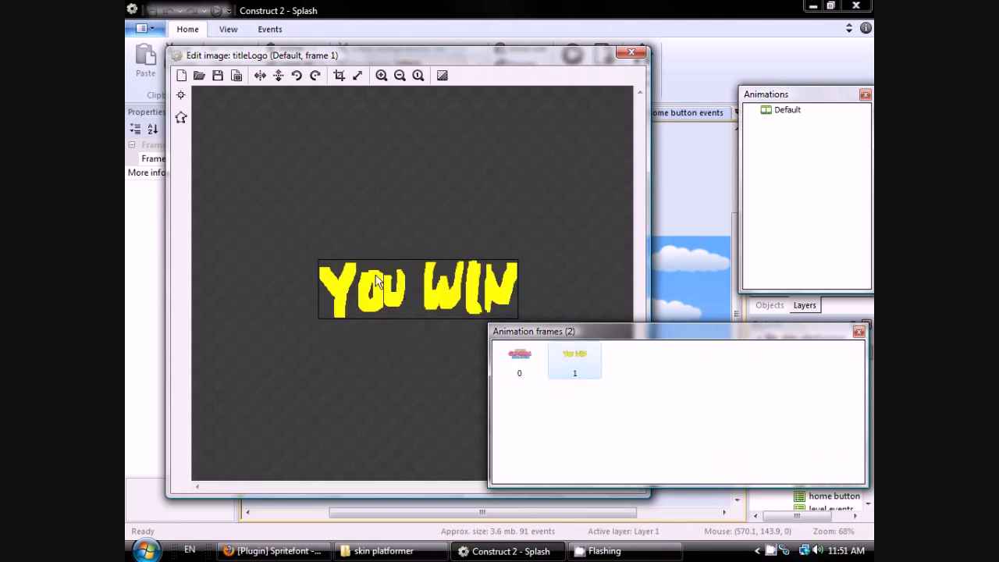
pyautogui.click(512, 359)
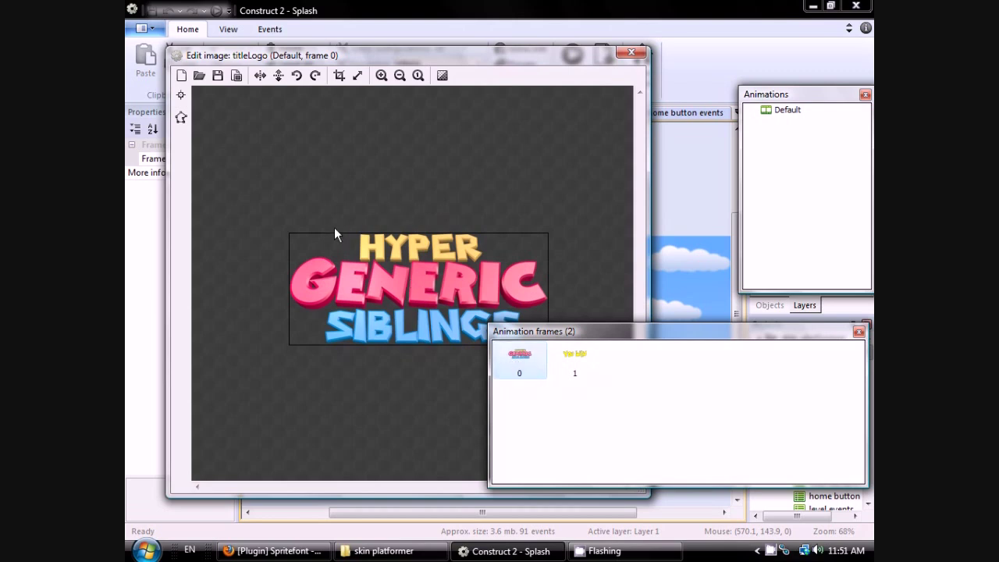
pyautogui.click(578, 357)
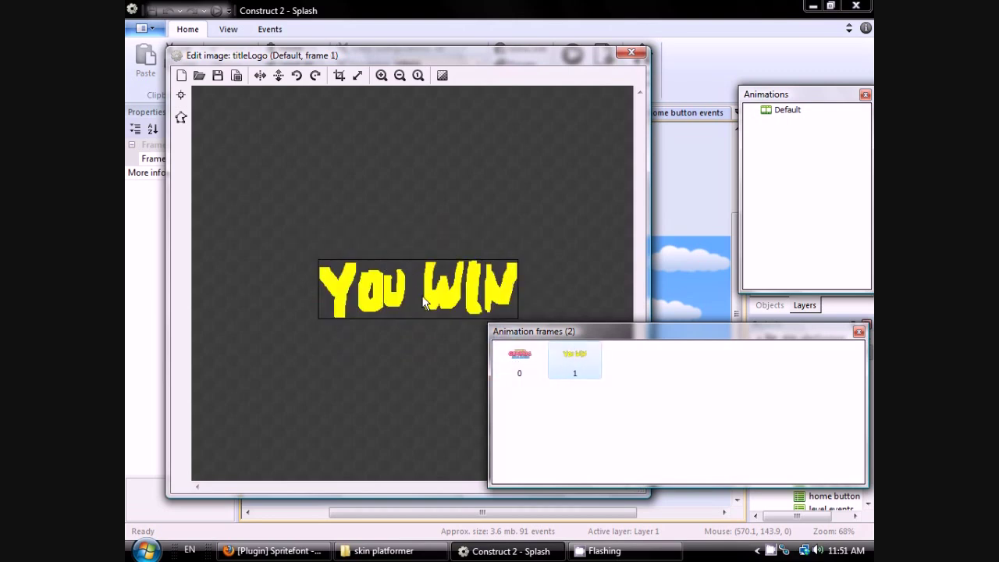
pyautogui.click(517, 362)
# - Replace frame 0 of titleLogo with the yellow letter E block image from the skin platformer folder
pyautogui.moveTo(450, 52); pyautogui.dragTo(502, 77)
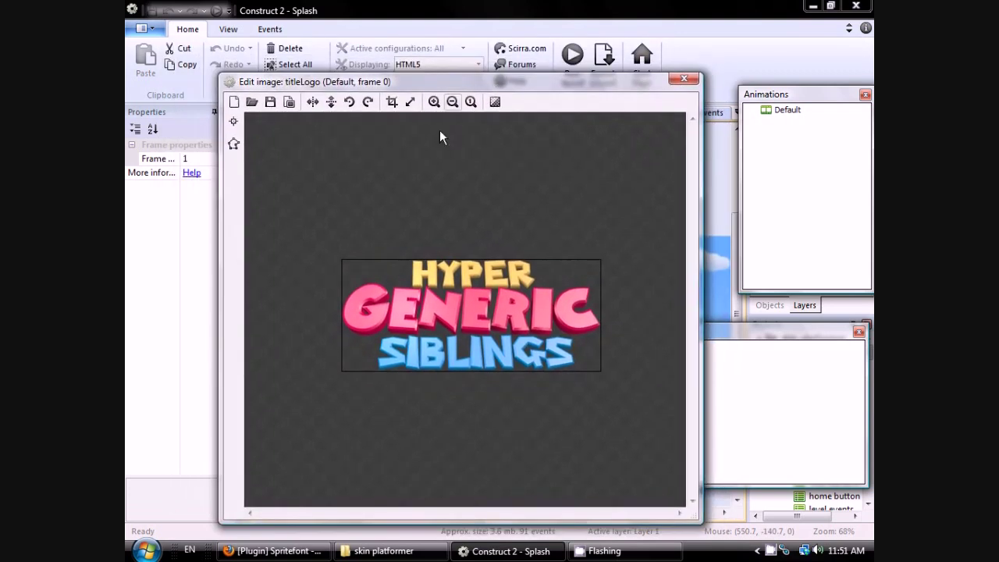
pyautogui.click(251, 103)
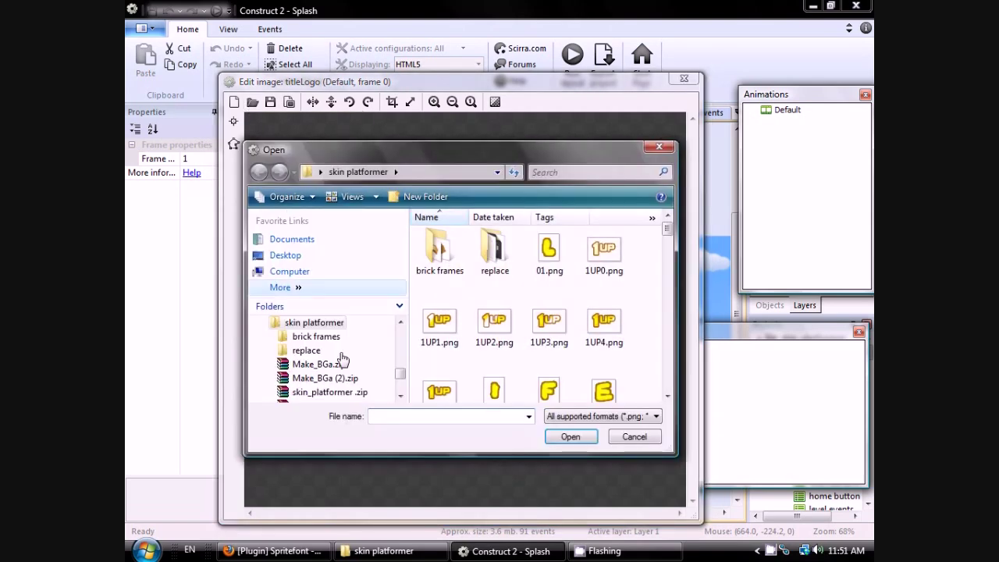
pyautogui.moveTo(669, 228); pyautogui.dragTo(668, 318)
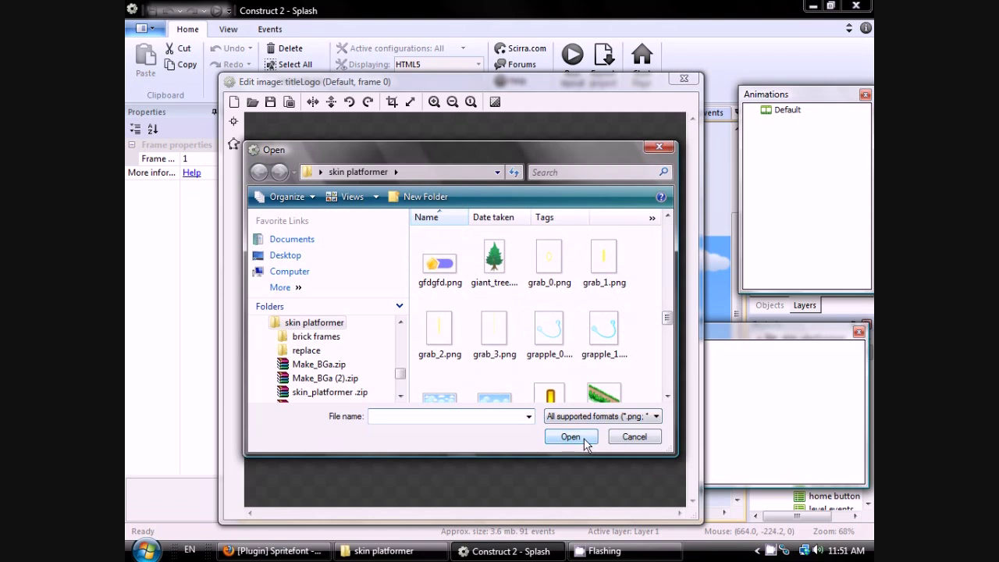
pyautogui.moveTo(668, 318); pyautogui.dragTo(674, 282)
pyautogui.doubleClick(551, 296)
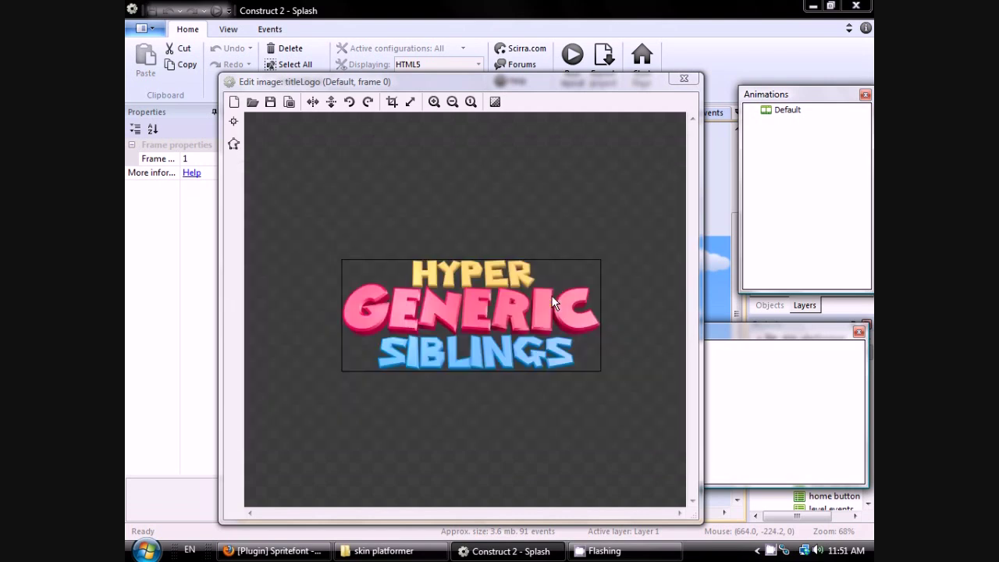
# - Check the replacement image's Origin point, close the image editor and deselect the logo in the layout
pyautogui.click(234, 122)
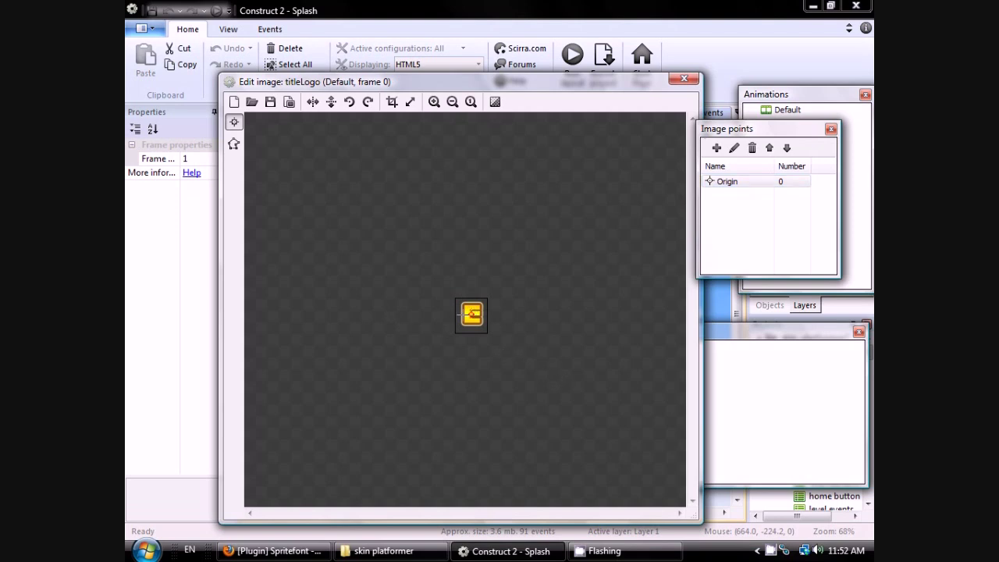
pyautogui.click(683, 80)
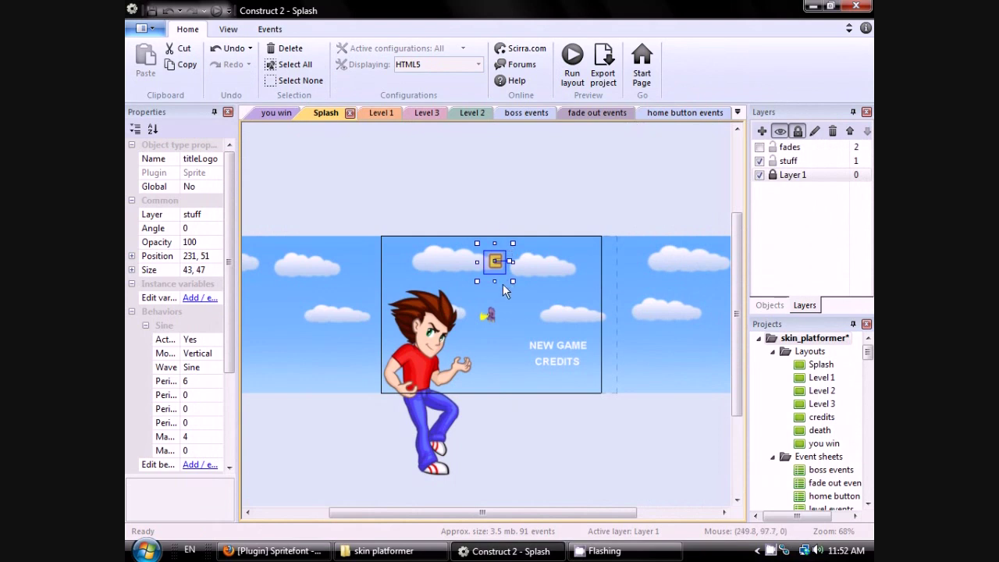
pyautogui.click(476, 221)
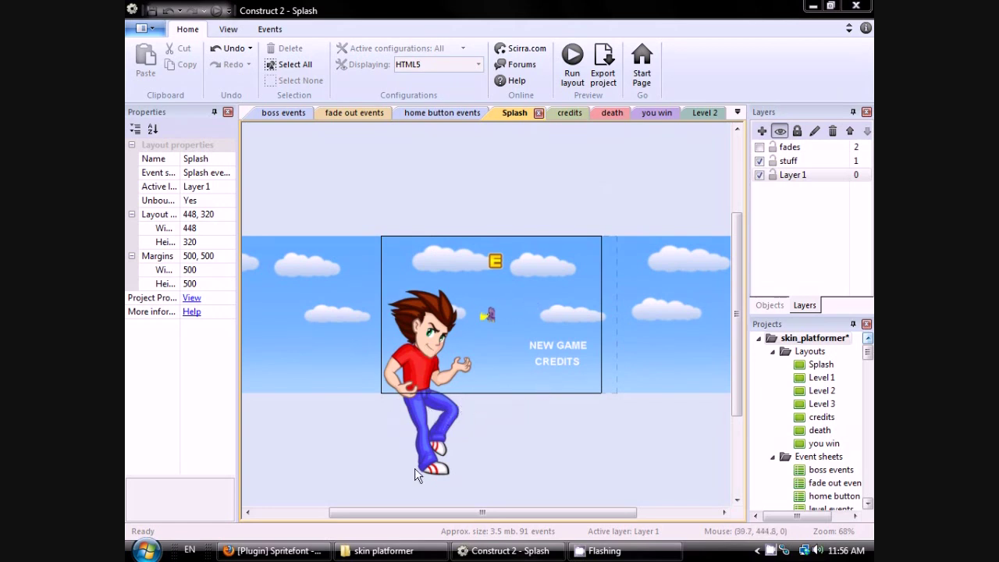
# - Open the Level 1 layout
pyautogui.doubleClick(823, 379)
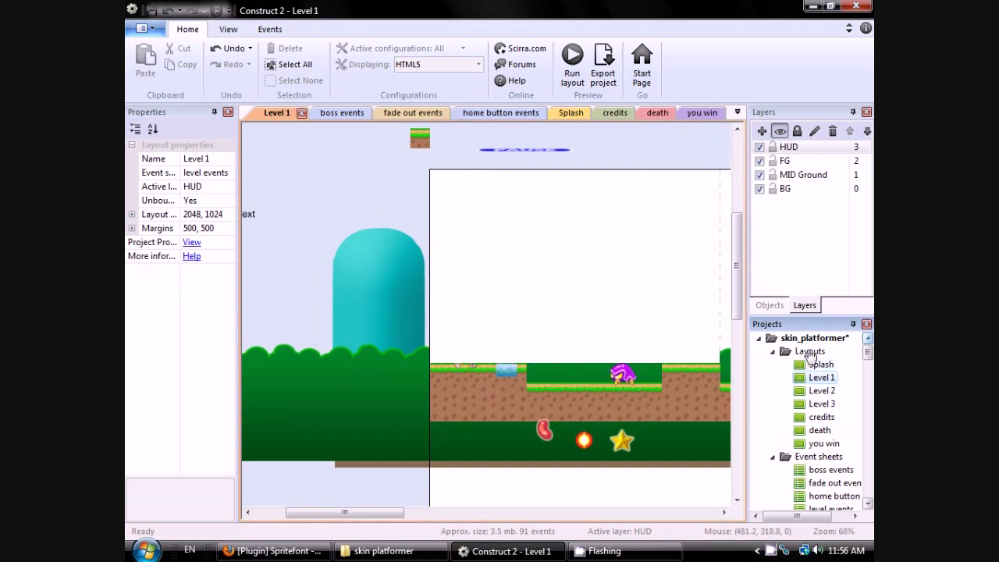
# - Toggle the HUD layer's visibility in Level 1 to compare the view, leaving the layer hidden
pyautogui.click(759, 147)
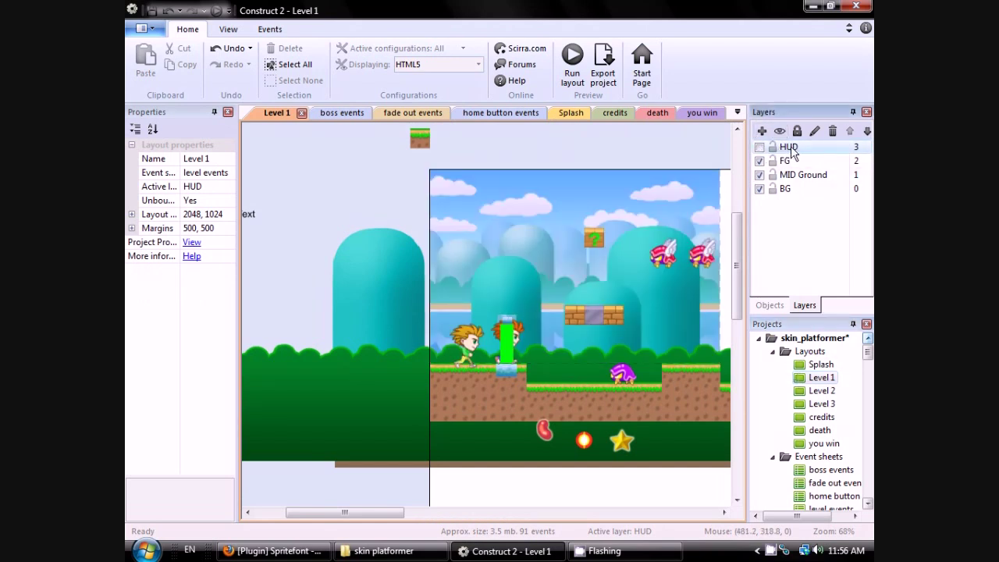
pyautogui.click(758, 147)
pyautogui.click(759, 147)
pyautogui.click(758, 147)
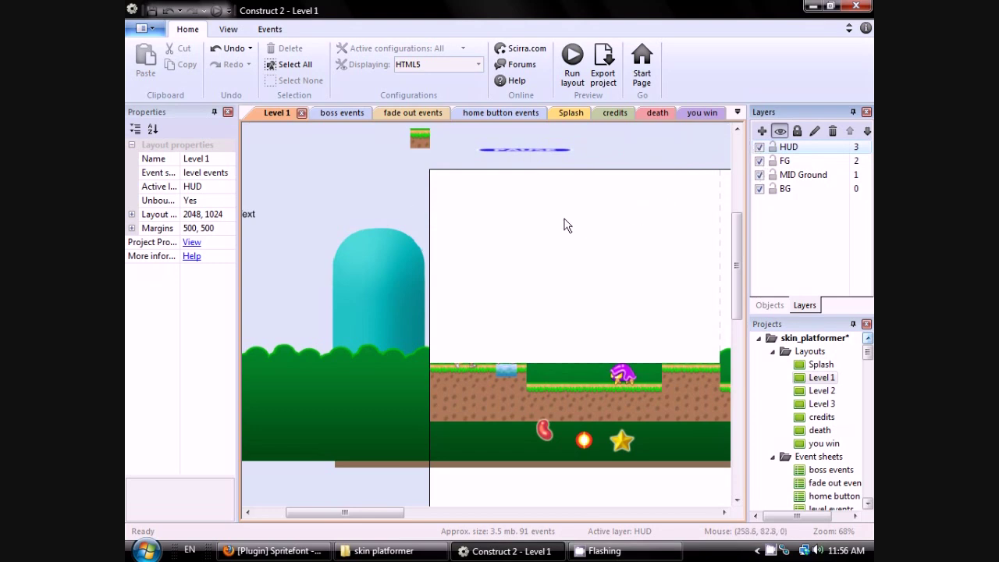
pyautogui.click(760, 148)
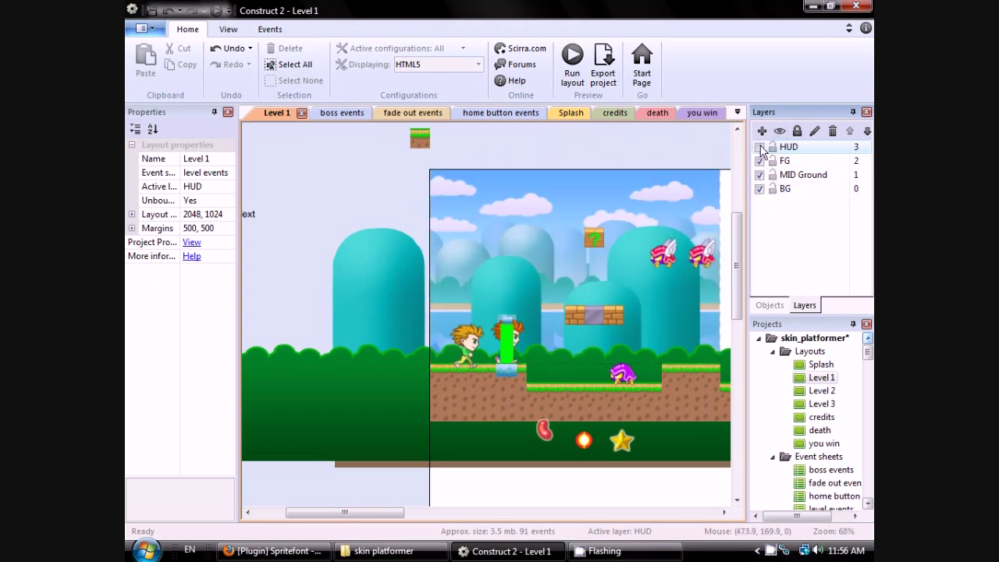
# - Lock the MID Ground and BG layers and make FG the active layer
pyautogui.click(773, 189)
pyautogui.click(785, 162)
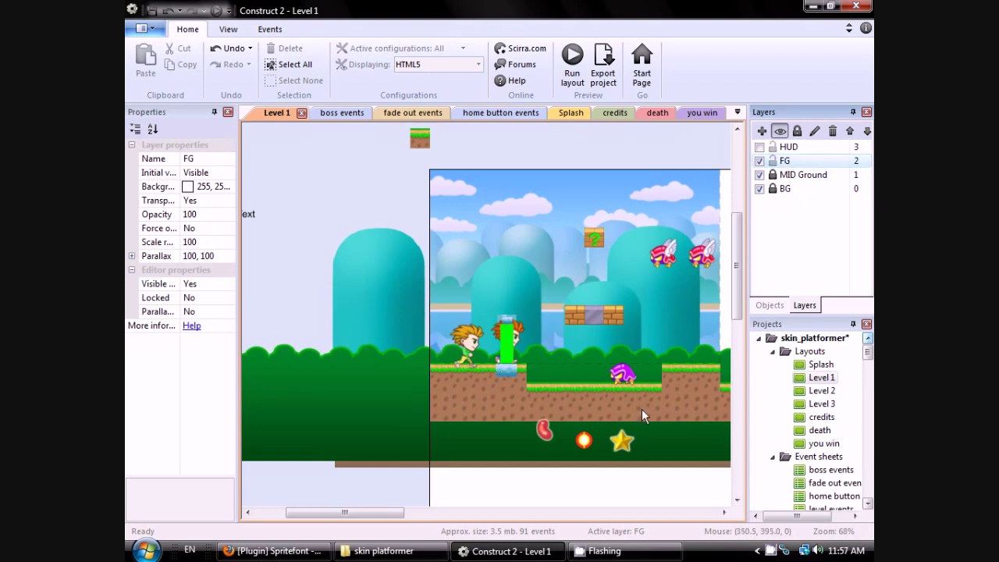
# - Open the flyingEnemy sprite for image editing and examine frames 0 to 9 of its Default animation, returning to frame 0
pyautogui.doubleClick(661, 256)
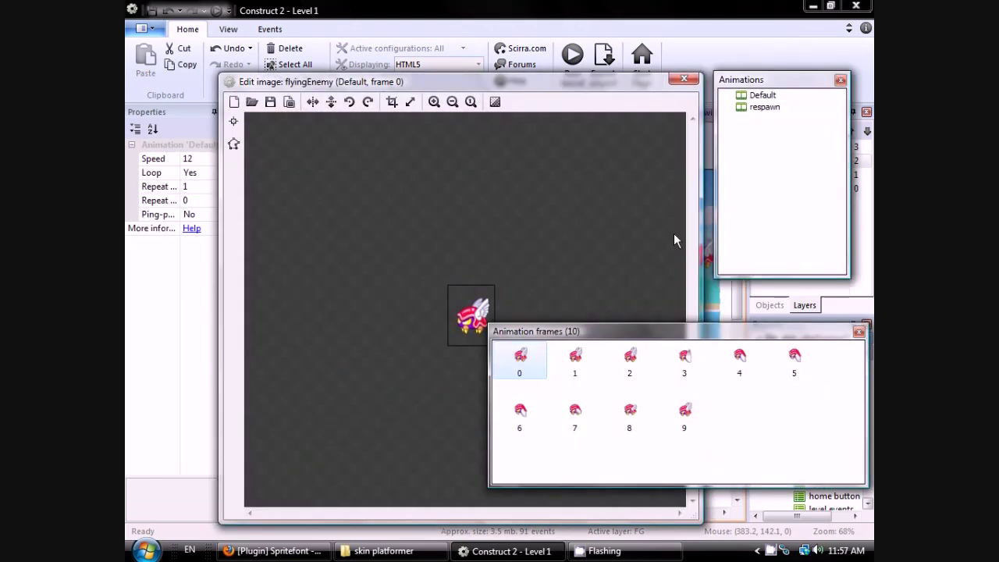
pyautogui.click(575, 360)
pyautogui.click(632, 360)
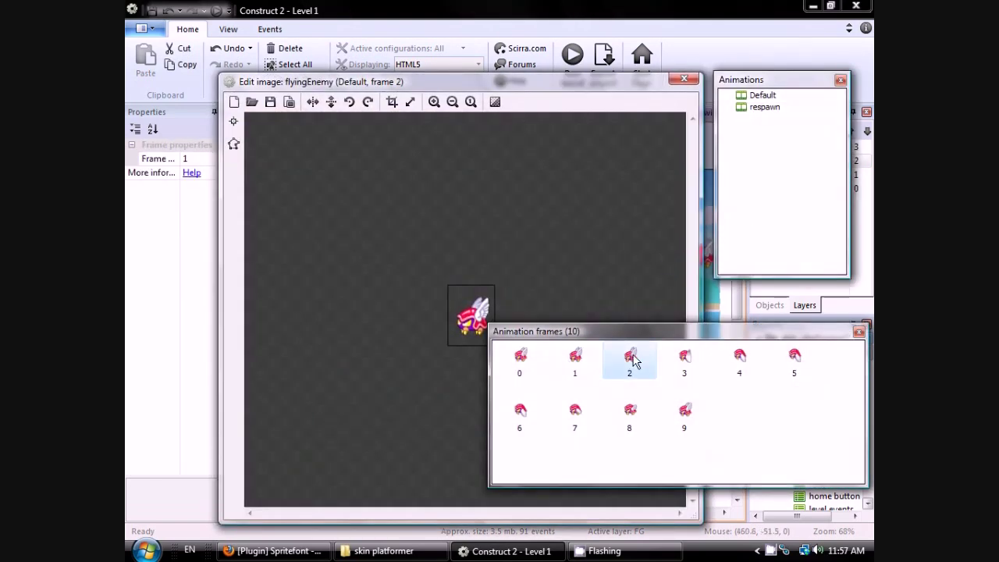
pyautogui.click(686, 359)
pyautogui.click(743, 361)
pyautogui.click(804, 360)
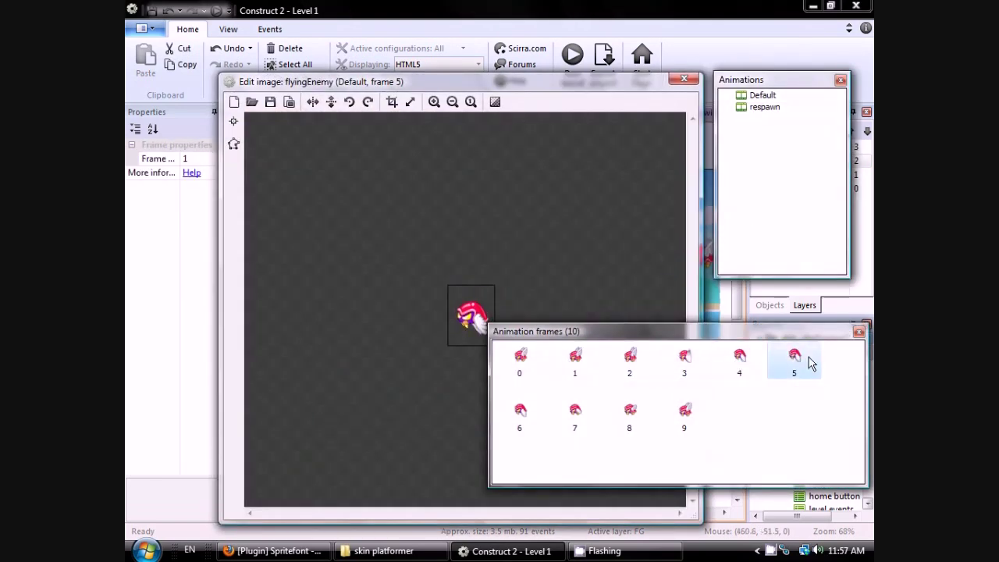
pyautogui.click(516, 413)
pyautogui.click(573, 417)
pyautogui.click(631, 420)
pyautogui.click(691, 418)
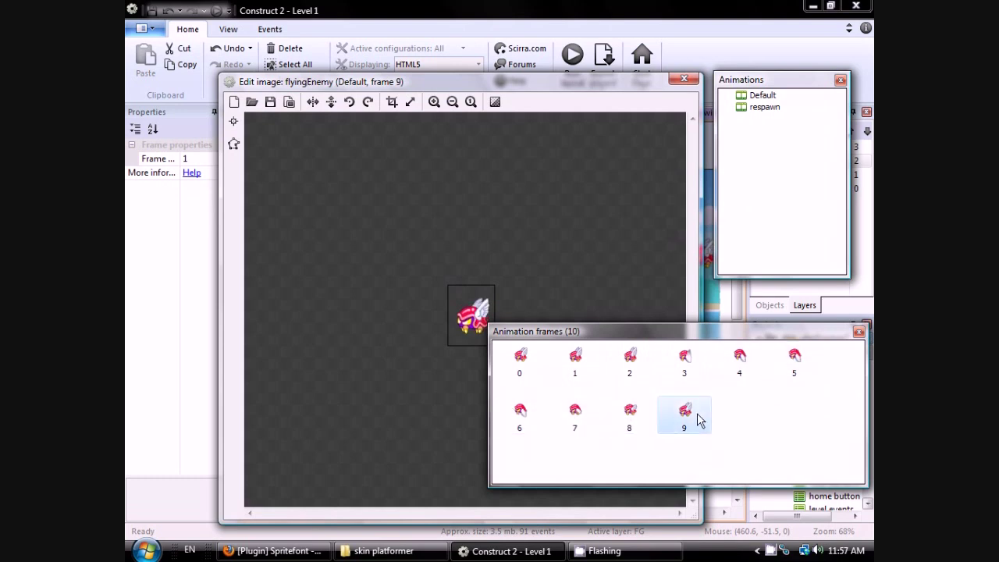
pyautogui.click(519, 361)
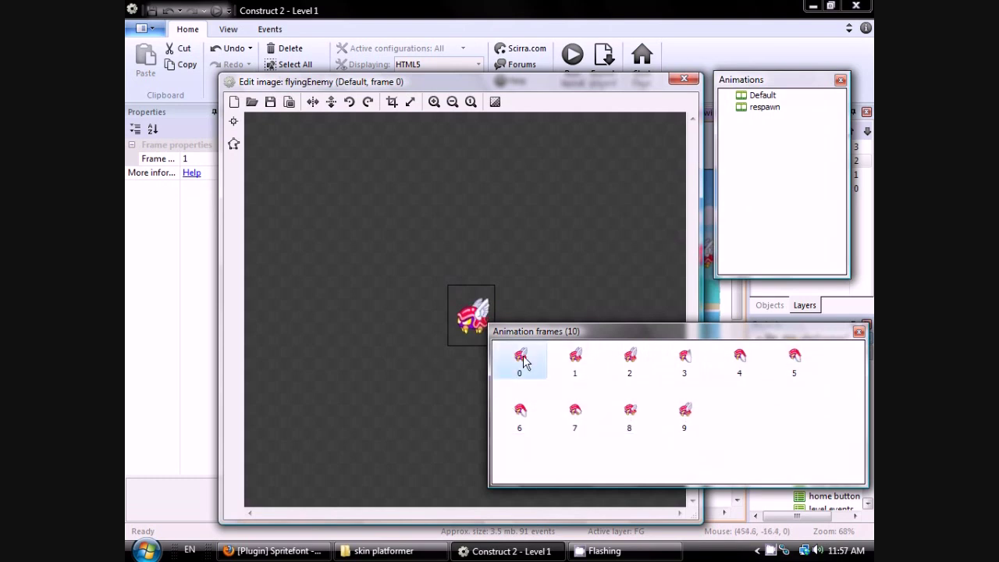
# - Delete frames 1 to 9 of flyingEnemy's Default animation, keeping only frame 0
pyautogui.click(578, 362)
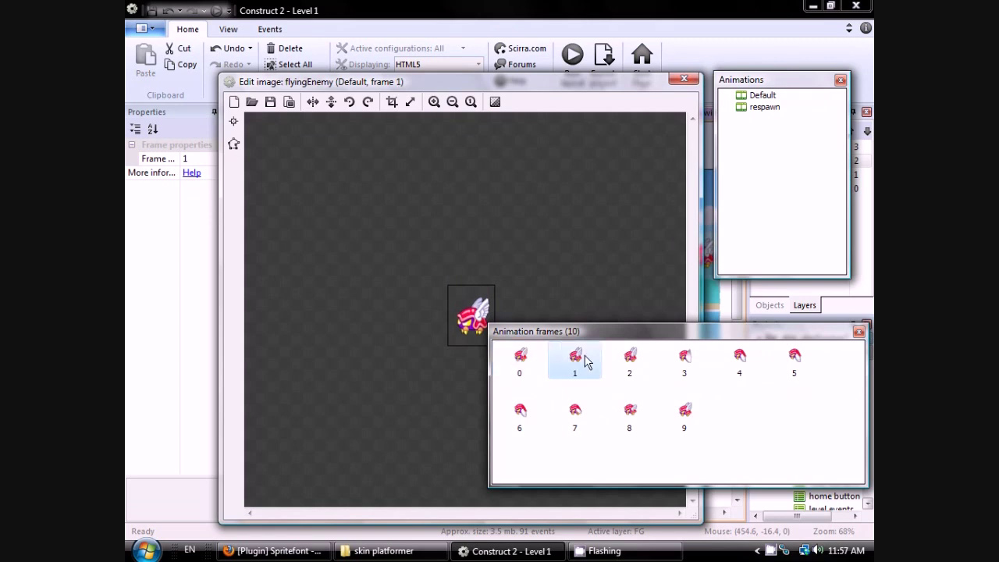
pyautogui.press('Delete')
pyautogui.press('Delete')
pyautogui.press('Delete')
pyautogui.press('Delete')
pyautogui.press('Delete')
pyautogui.press('Delete')
pyautogui.press('Delete')
pyautogui.press('Delete')
pyautogui.press('Delete')
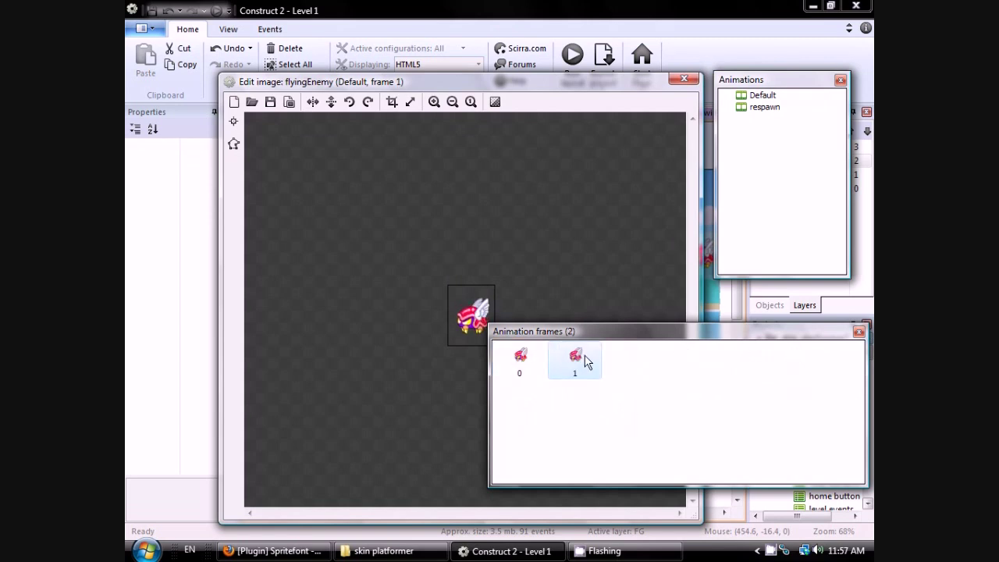
pyautogui.click(557, 365)
# - Import GemShine1.png to GemShine5.png from the skin platformer folder into the Default animation and delete the original enemy frame 0
pyautogui.rightClick(562, 357)
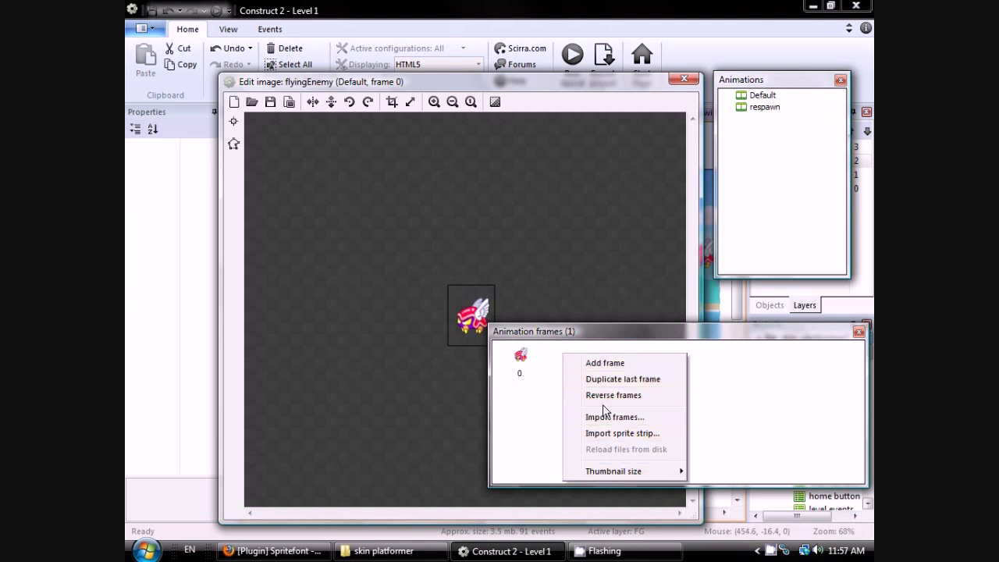
pyautogui.click(545, 391)
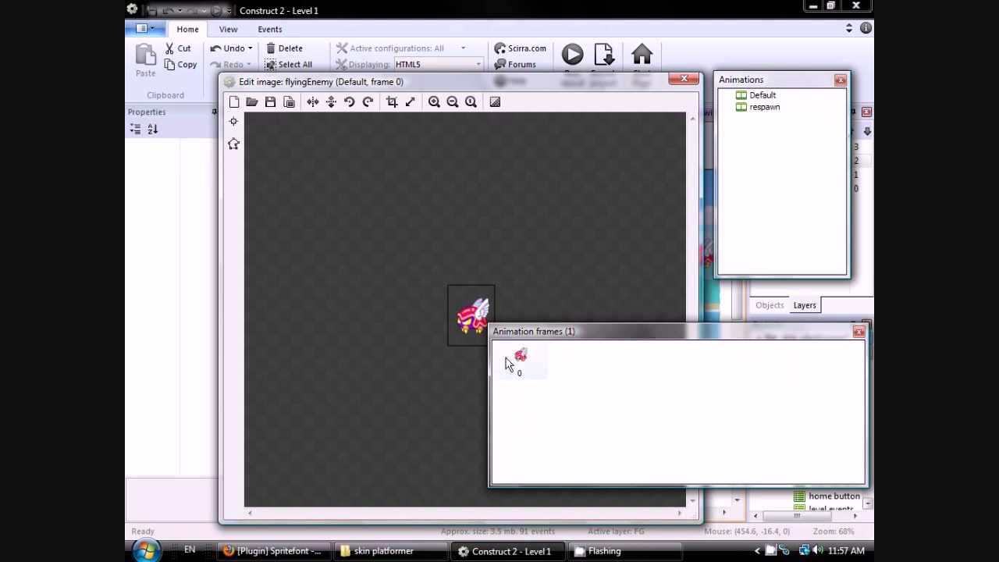
pyautogui.click(522, 357)
pyautogui.rightClick(589, 360)
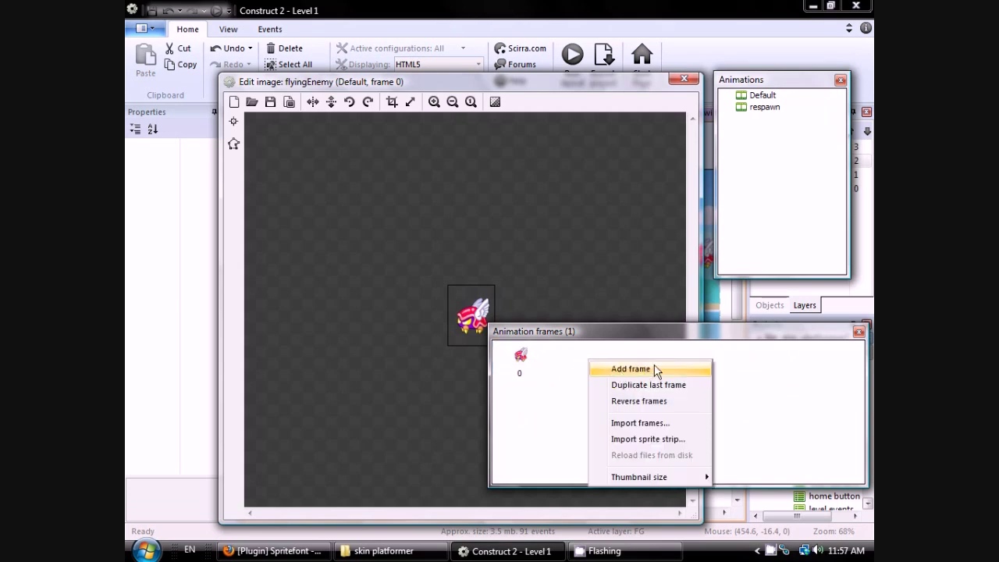
pyautogui.click(638, 423)
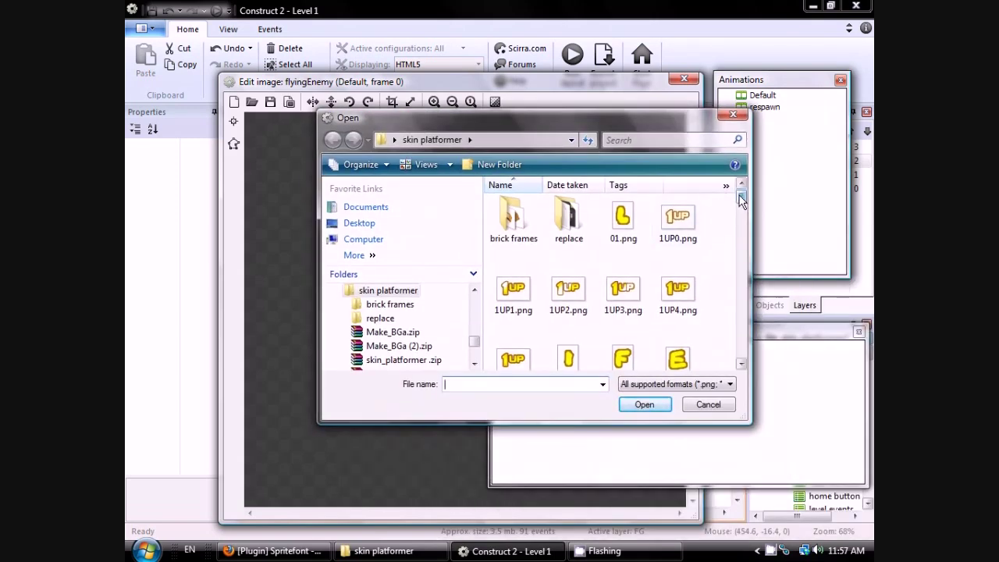
pyautogui.moveTo(741, 201); pyautogui.dragTo(746, 276)
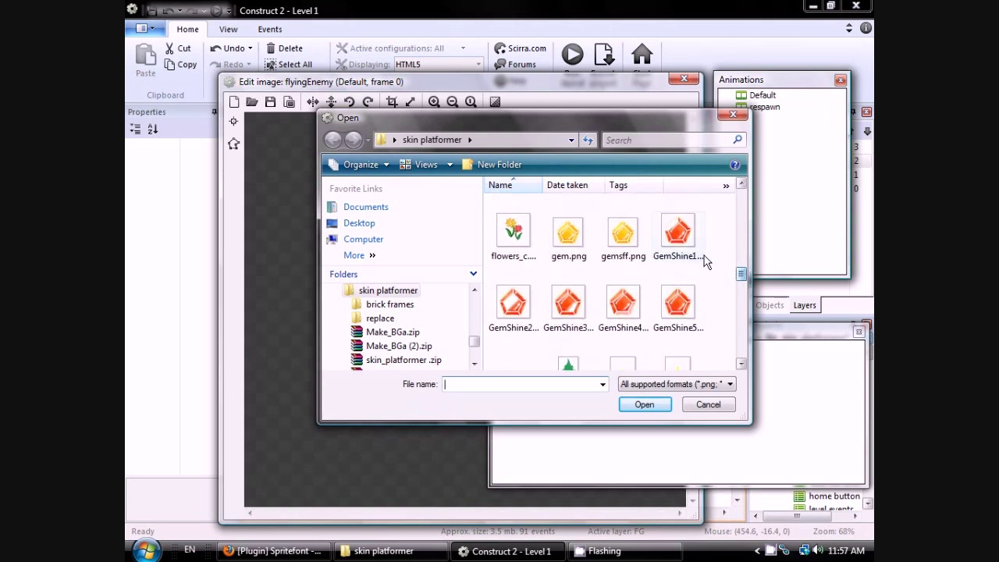
pyautogui.click(697, 261)
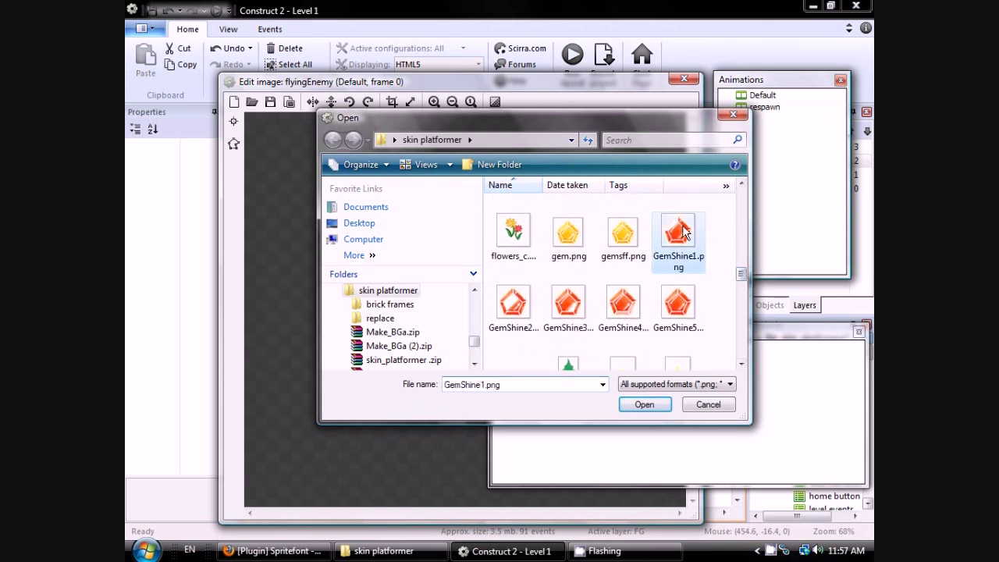
pyautogui.keyDown('shift'); pyautogui.click(684, 311); pyautogui.keyUp('shift')
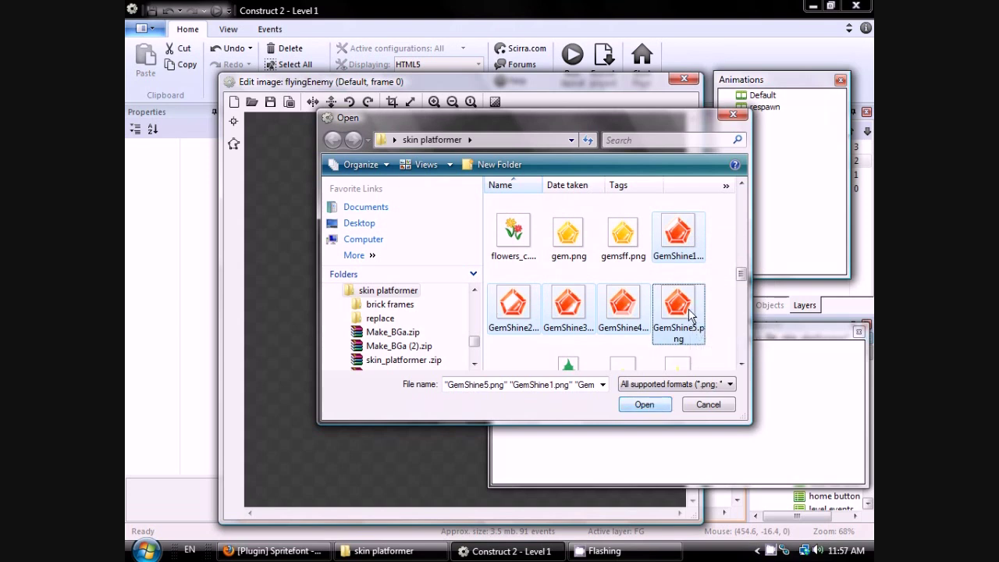
pyautogui.click(645, 405)
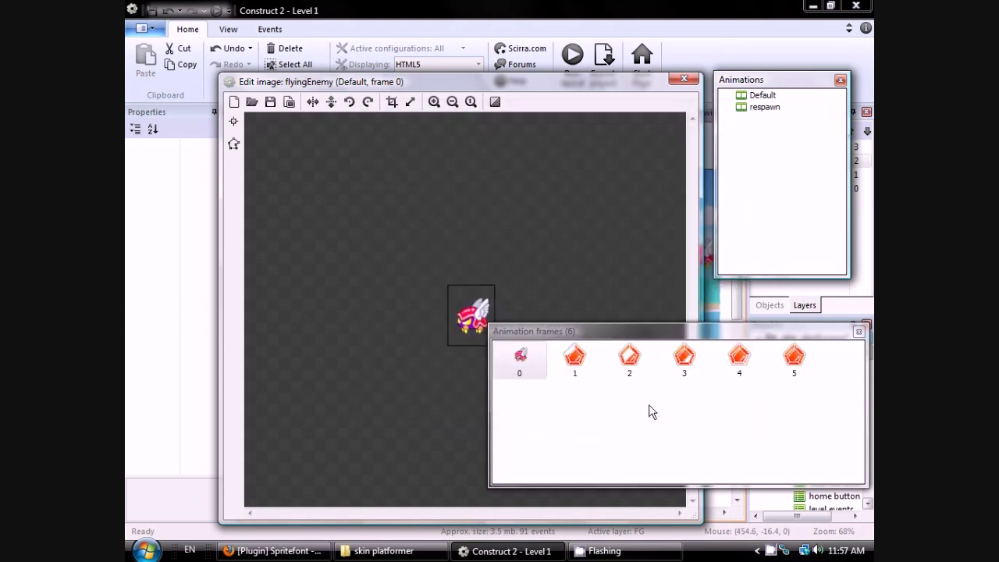
pyautogui.press('Delete')
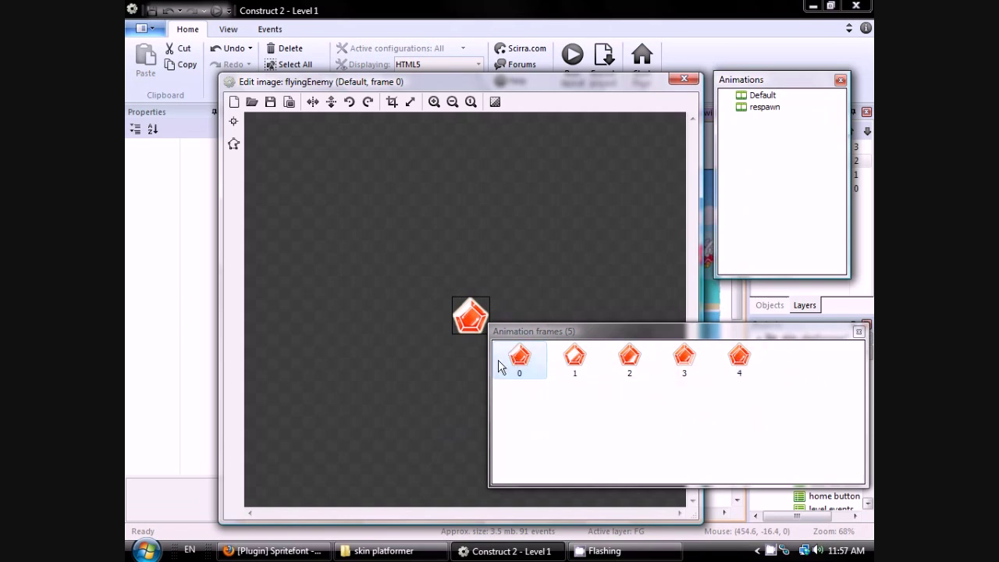
# - Go through the imported gem frames 0 to 4 of the Default animation to examine the shine sequence
pyautogui.press('Right')
pyautogui.press('Right')
pyautogui.press('Right')
pyautogui.press('Right')
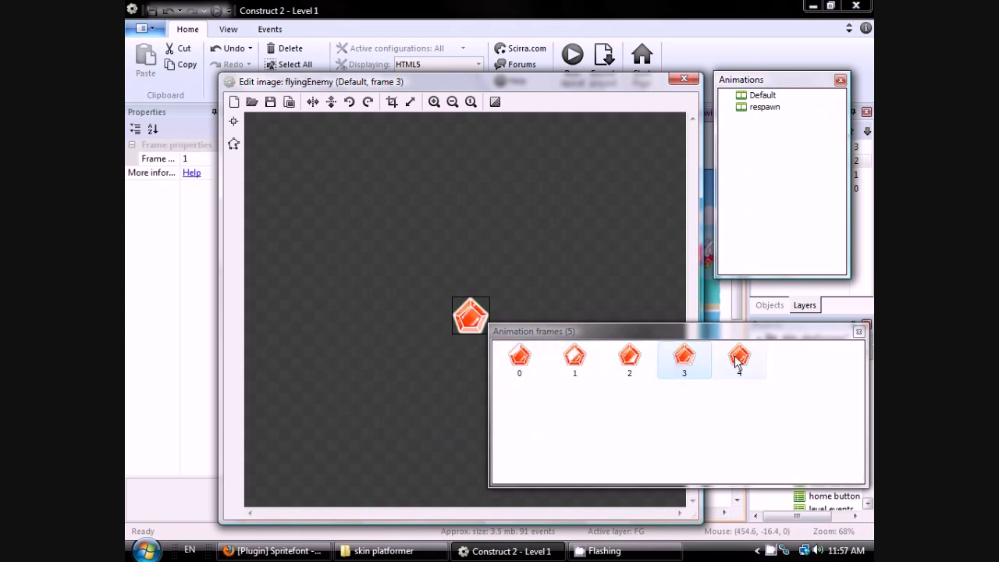
pyautogui.click(519, 357)
pyautogui.click(575, 361)
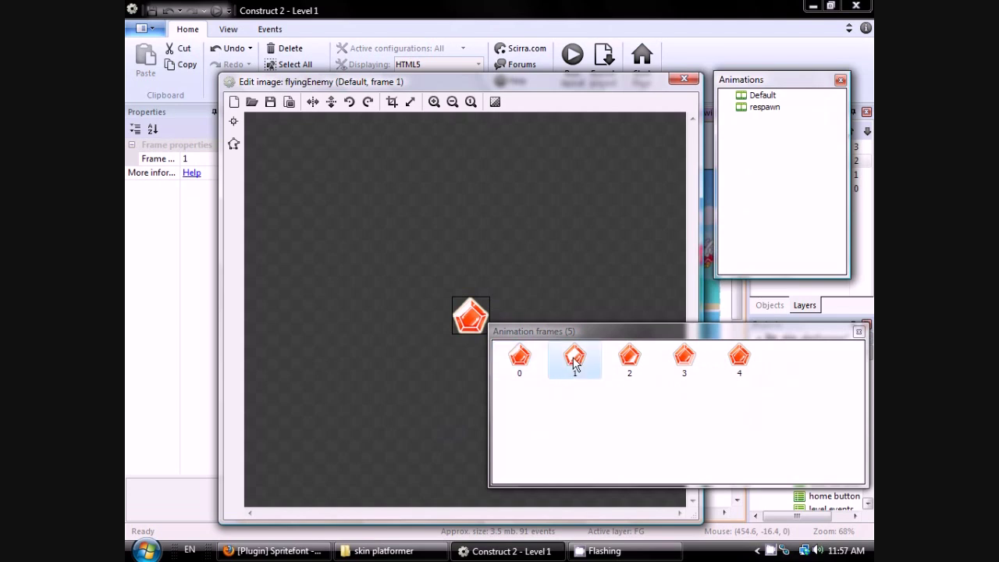
pyautogui.click(631, 363)
pyautogui.click(699, 360)
pyautogui.click(734, 360)
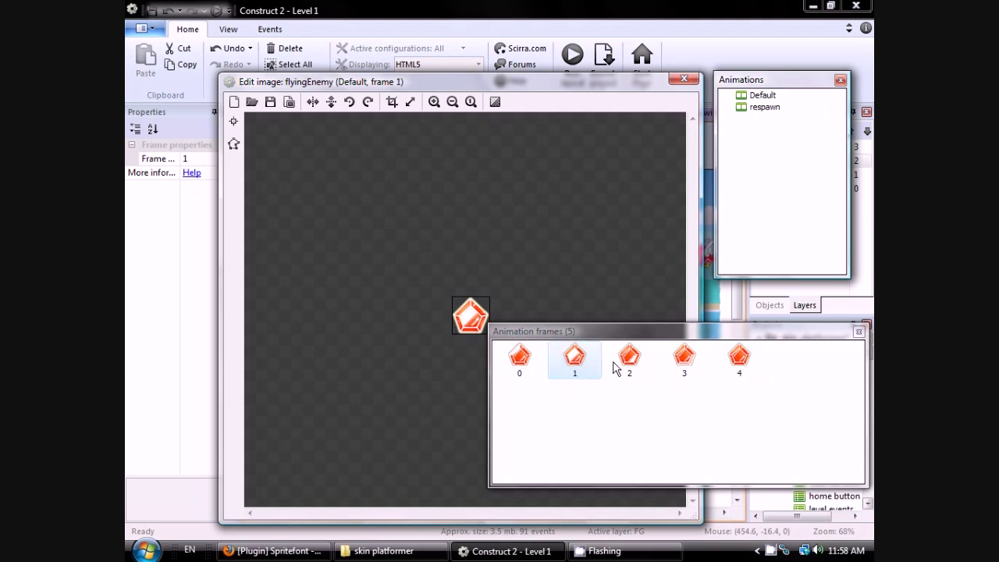
# - Show the image points of frame 4 and apply its Origin to the whole Default animation
pyautogui.click(233, 121)
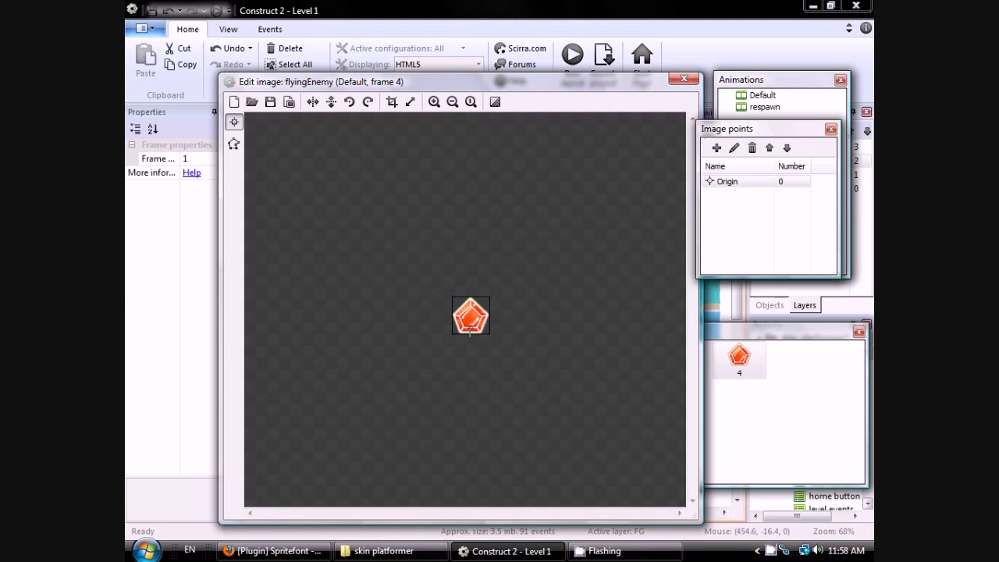
pyautogui.rightClick(730, 187)
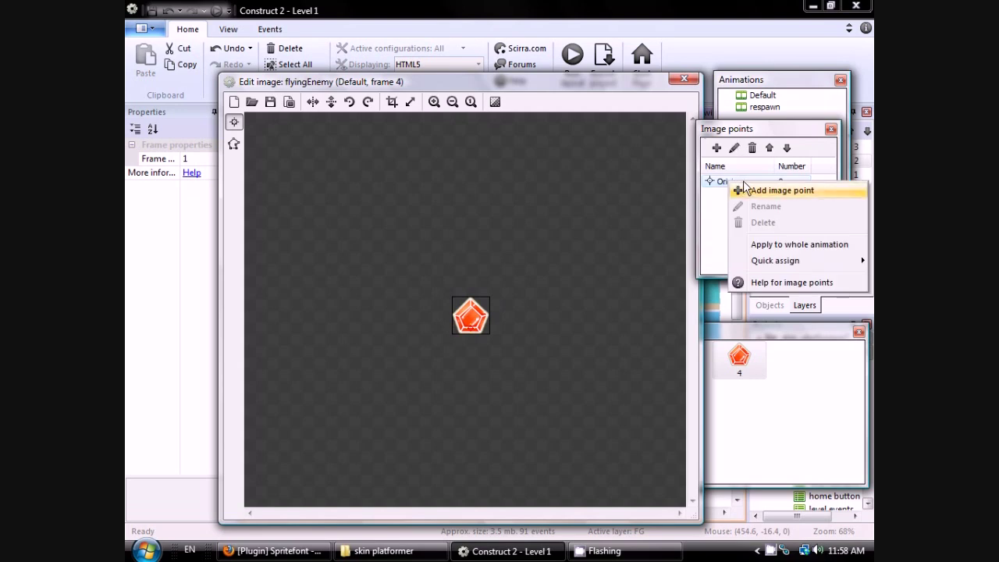
pyautogui.click(779, 245)
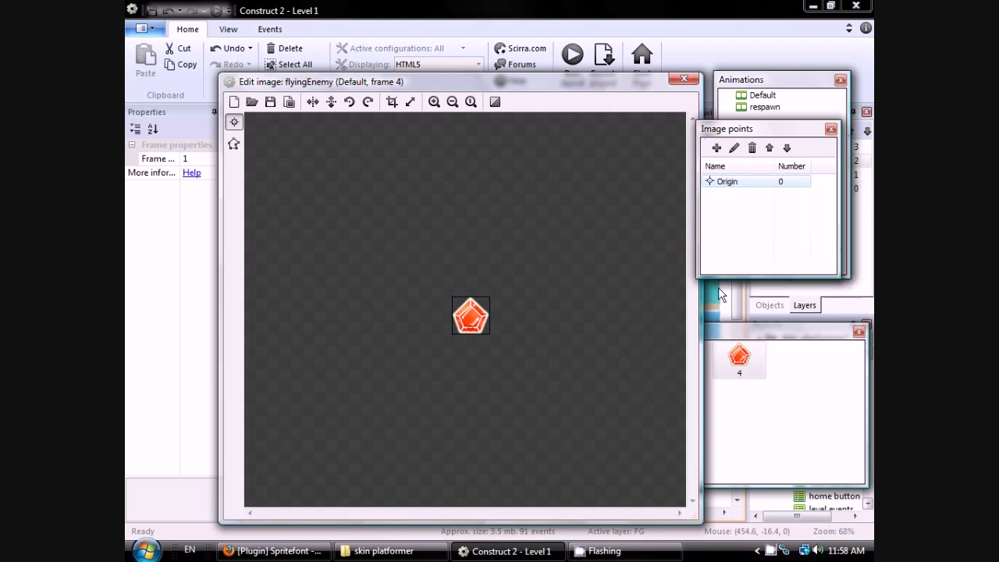
# - Check the Origin point on each gem frame from 0 to 4 of the Default animation
pyautogui.click(741, 344)
pyautogui.click(519, 357)
pyautogui.click(572, 359)
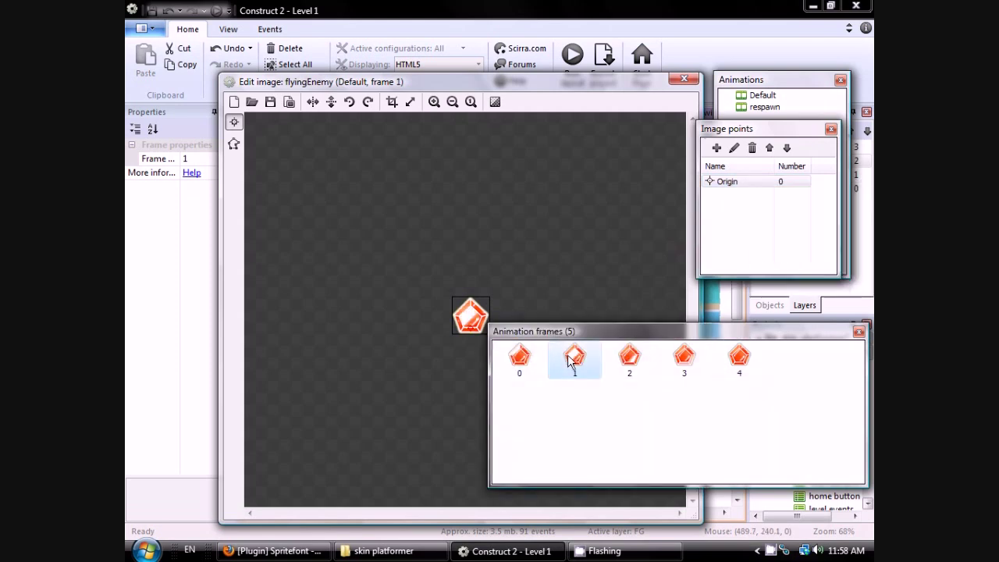
pyautogui.click(636, 361)
pyautogui.click(689, 362)
pyautogui.click(740, 362)
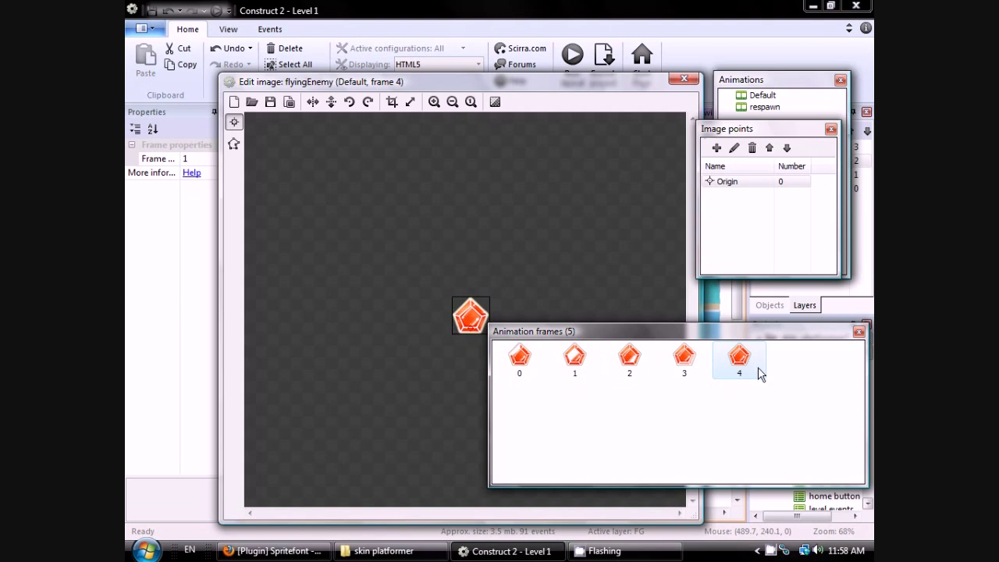
# - Move the image editor window aside and compare the frames and properties of flyingEnemy's Default and respawn animations
pyautogui.click(626, 97)
pyautogui.moveTo(626, 98); pyautogui.dragTo(678, 122)
pyautogui.click(798, 337)
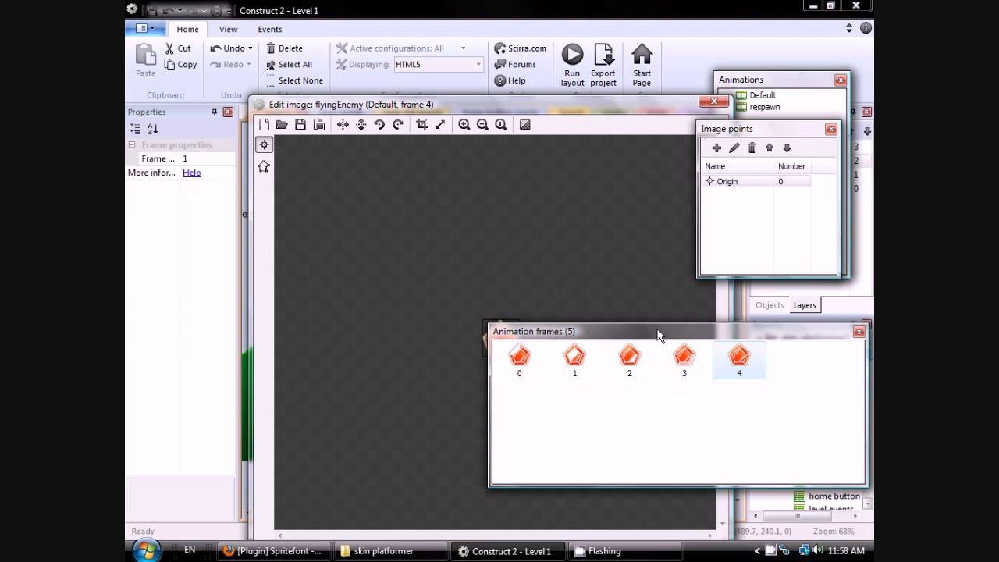
pyautogui.click(789, 86)
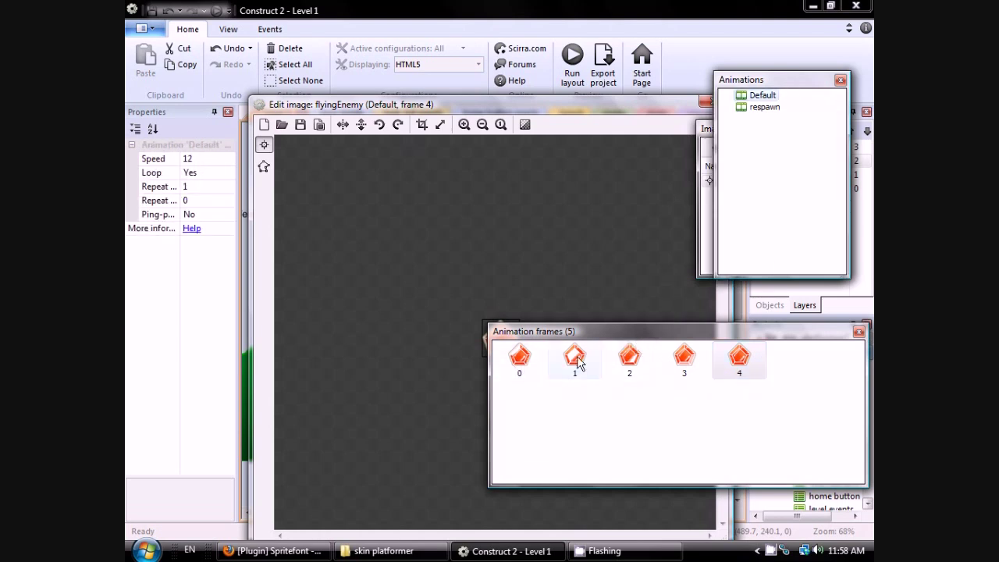
pyautogui.click(765, 107)
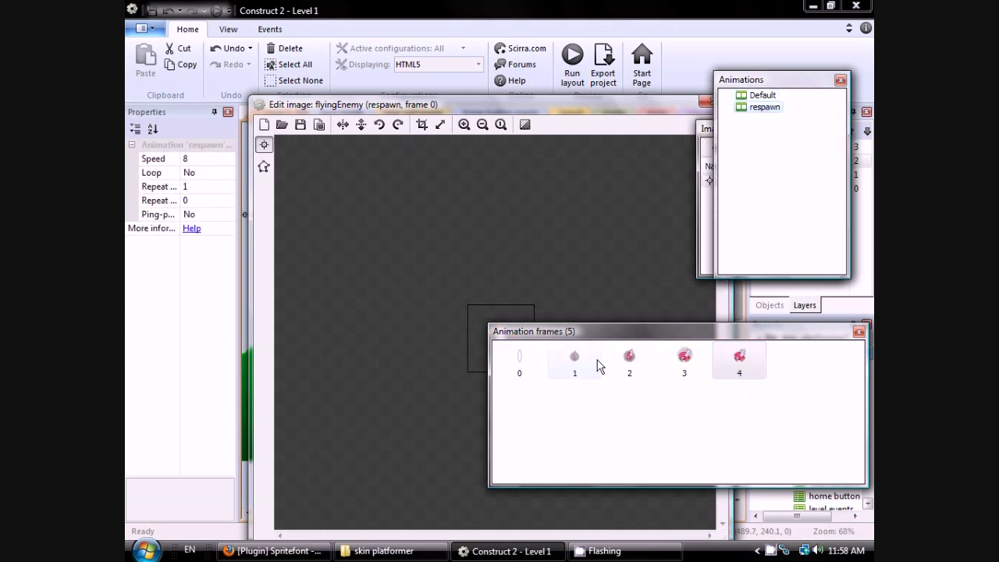
pyautogui.click(760, 96)
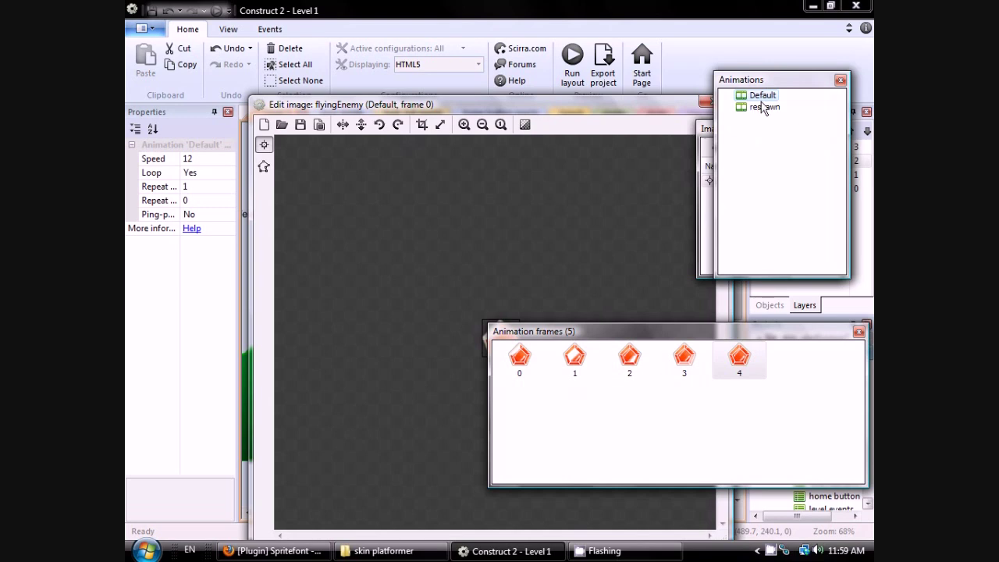
pyautogui.click(763, 108)
pyautogui.click(759, 95)
# - Set the frame speed of frame 1 in flyingEnemy's Default animation to 0.5
pyautogui.click(576, 360)
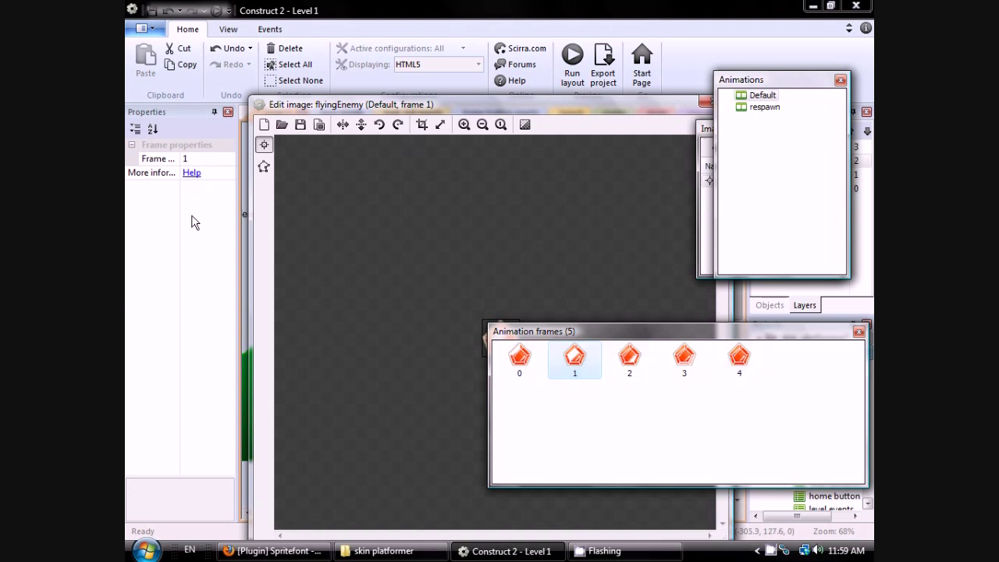
pyautogui.click(216, 160)
pyautogui.click(216, 160)
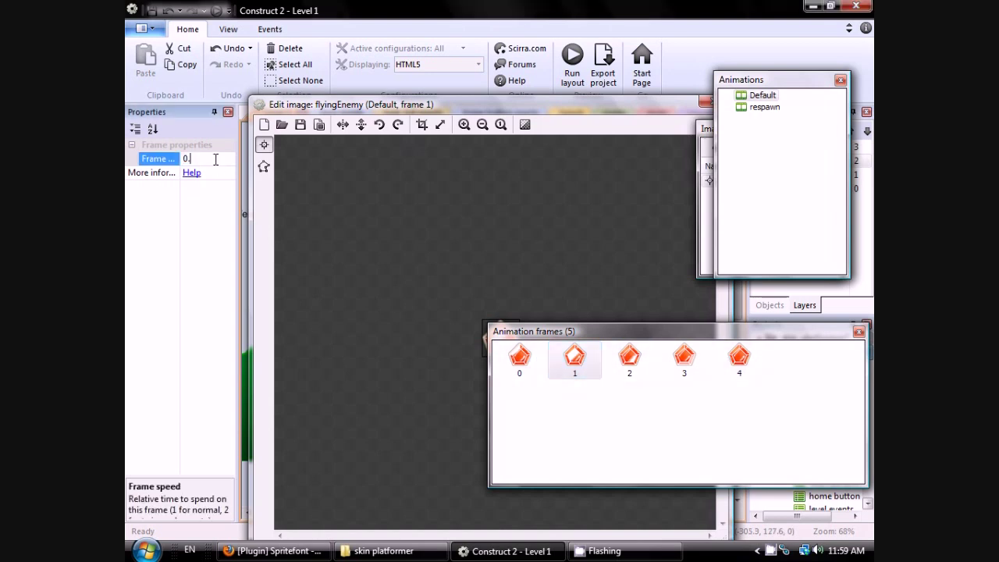
pyautogui.click(209, 224)
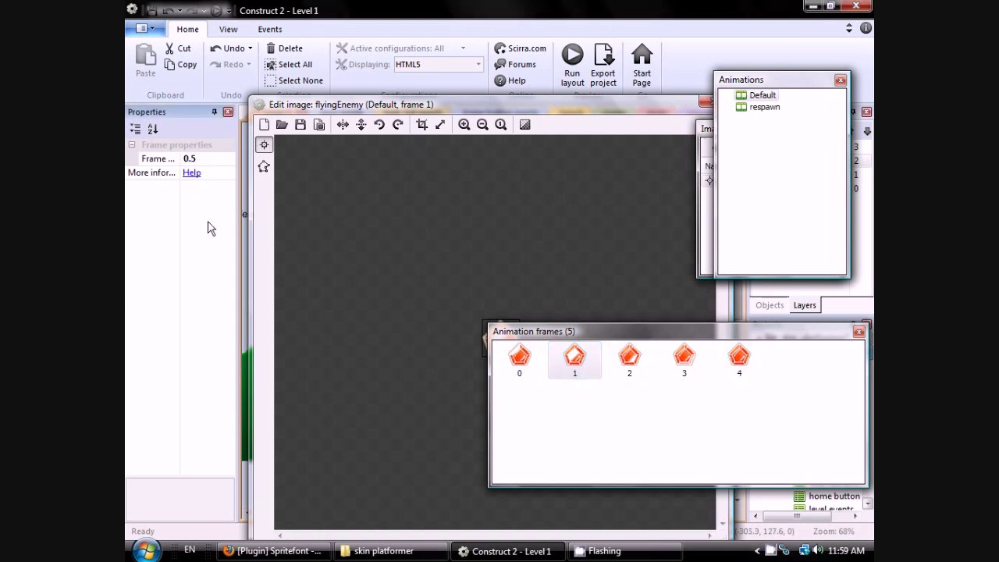
# - Set the frame speed of frame 1 in flyingEnemy's Default animation to 2
pyautogui.click(207, 160)
pyautogui.write('2')
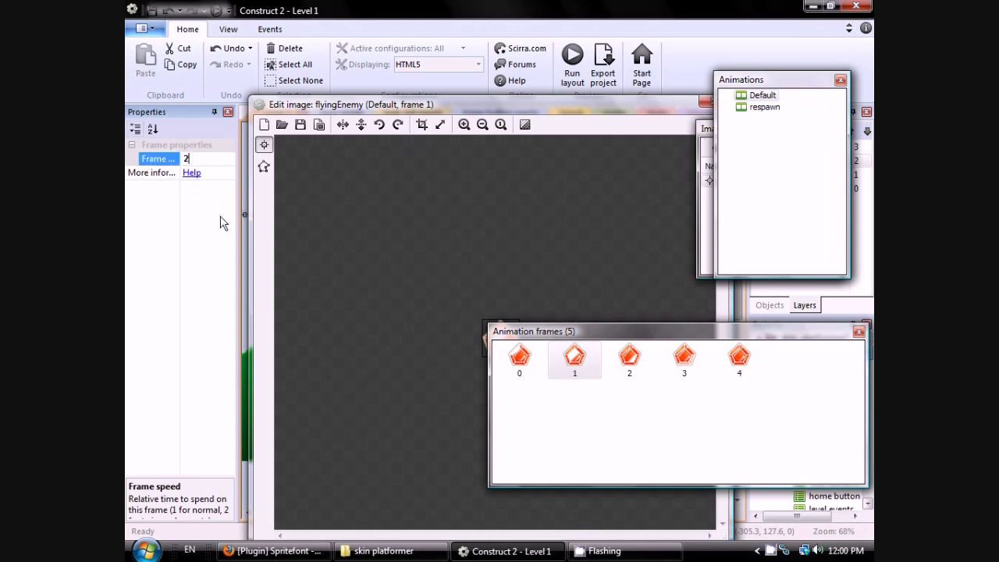
pyautogui.click(217, 224)
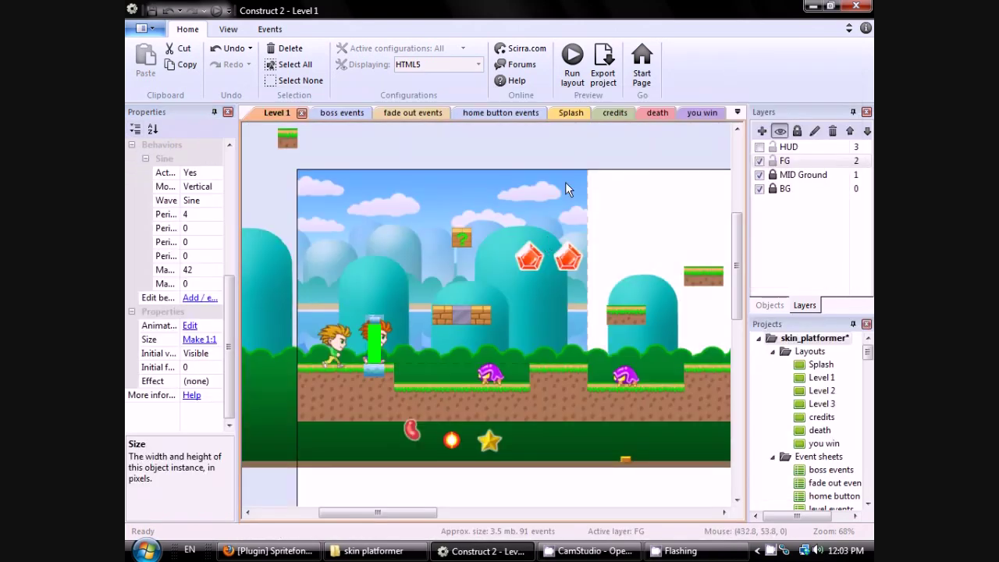
# - Preview the Level 1 layout and move the player past the gem enemies to check how their animation plays
pyautogui.click(572, 61)
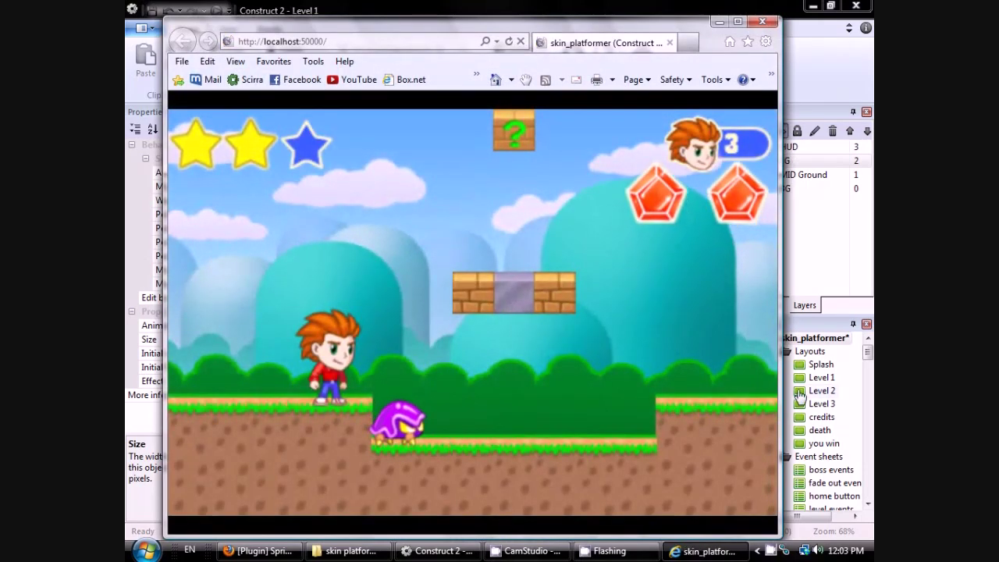
pyautogui.press('Right')
pyautogui.press('Up')
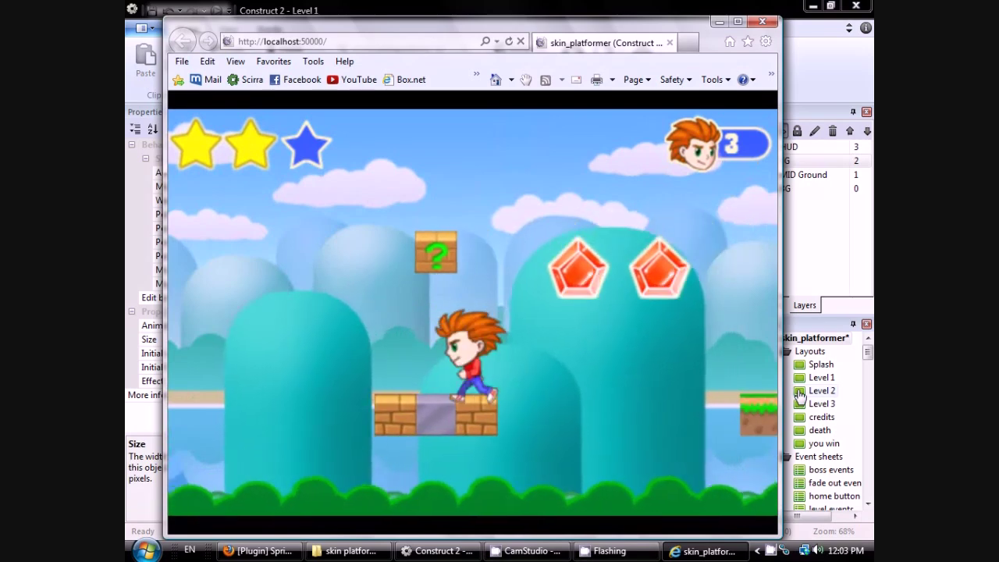
pyautogui.press('Right')
pyautogui.press('Up')
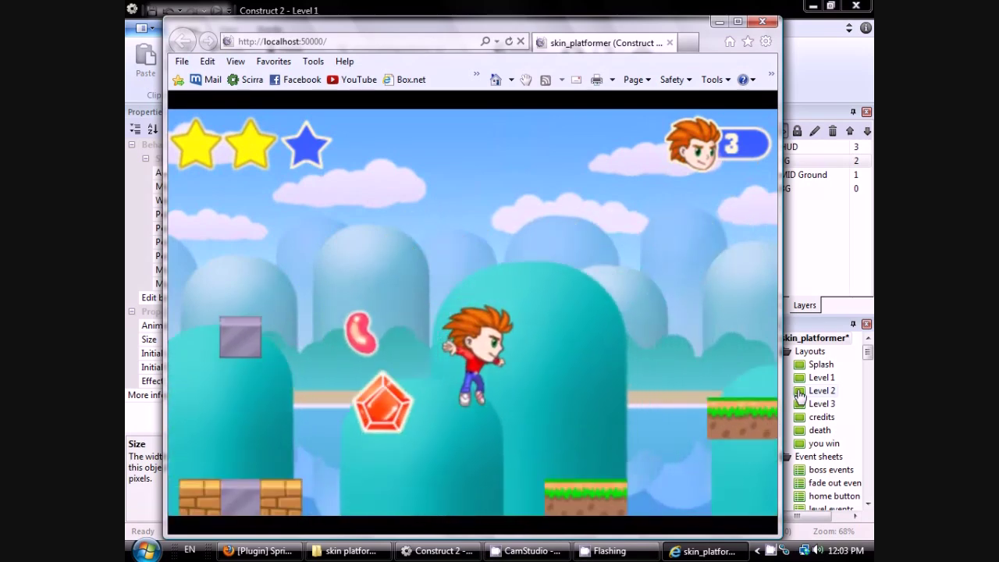
pyautogui.press('Left')
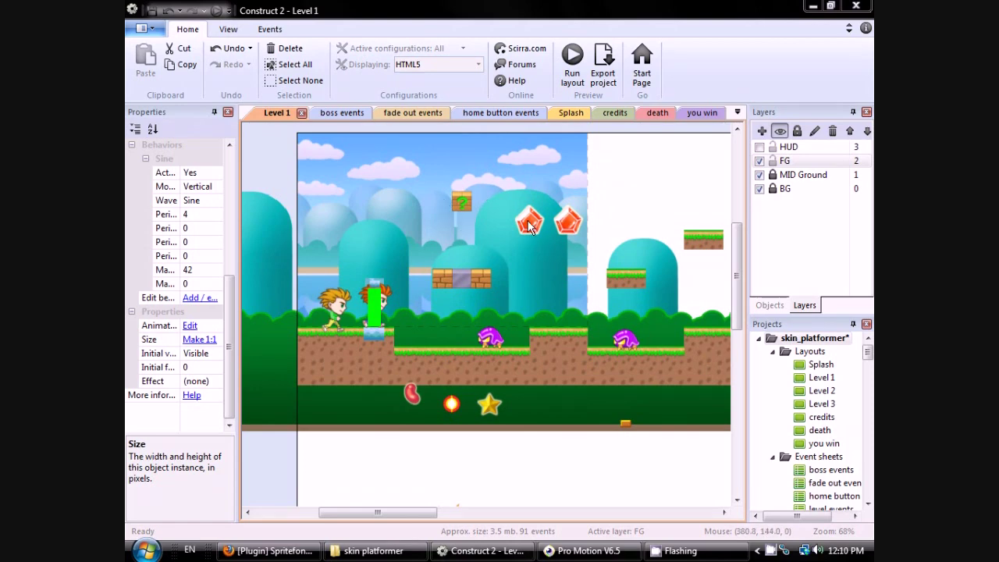
# - Open flyingEnemy's Default animation for editing and delete four of its gem frames, leaving a single one
pyautogui.doubleClick(529, 227)
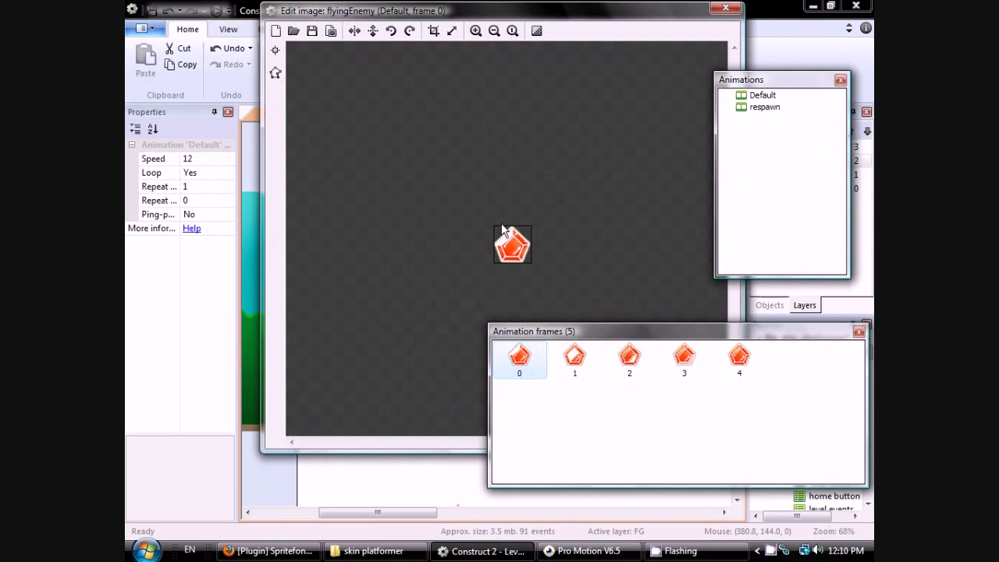
pyautogui.press('Delete')
pyautogui.press('Delete')
pyautogui.press('Delete')
pyautogui.press('Delete')
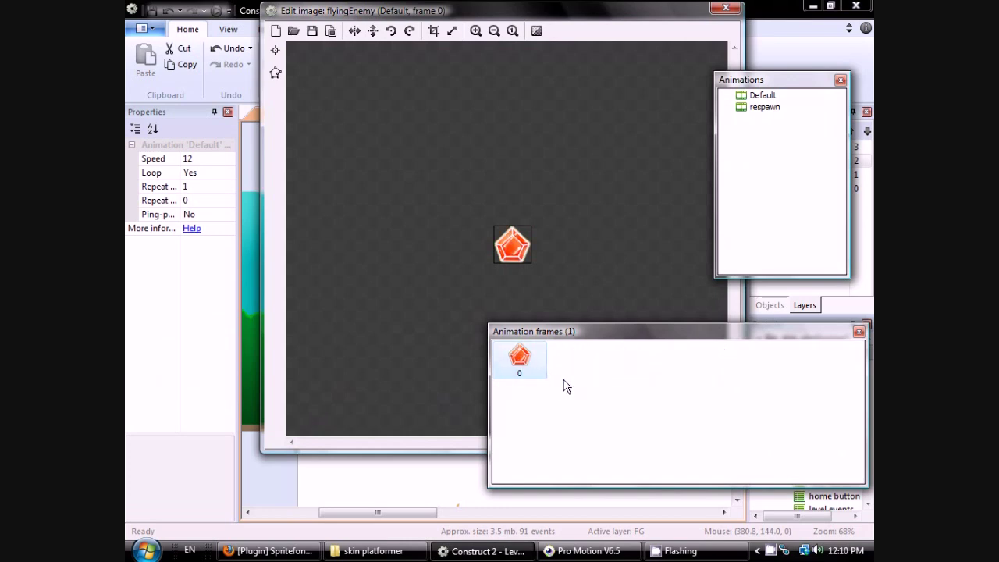
# - Import strip.png from the Desktop as a sprite strip with 8 horizontal cells and 1 vertical cell, and delete the remaining gem frame
pyautogui.rightClick(564, 373)
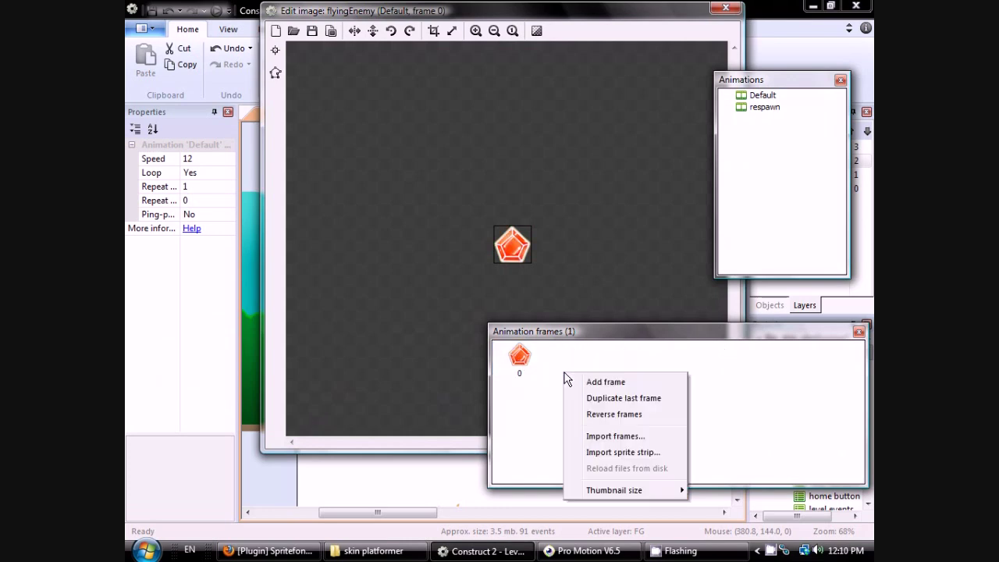
pyautogui.click(613, 455)
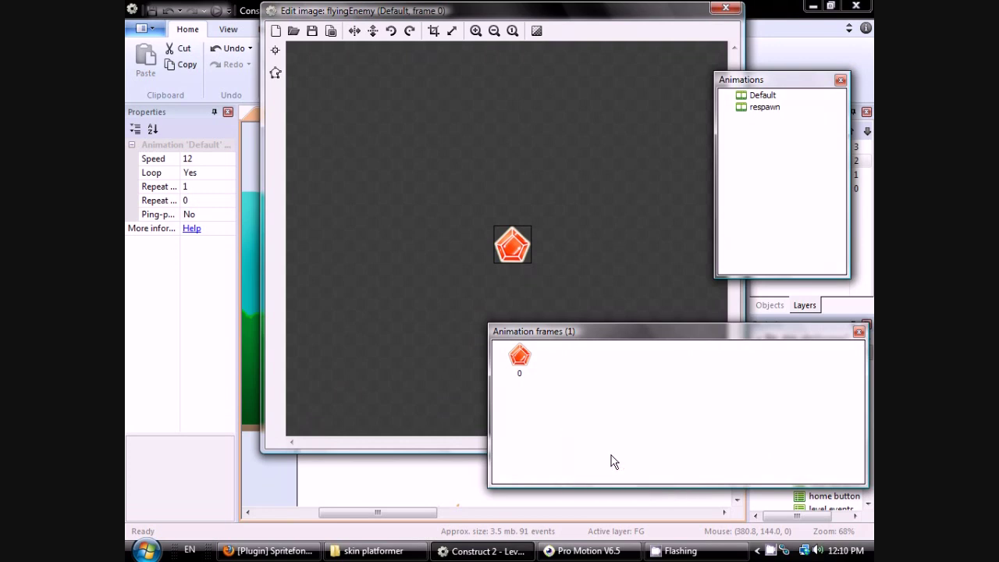
pyautogui.click(359, 223)
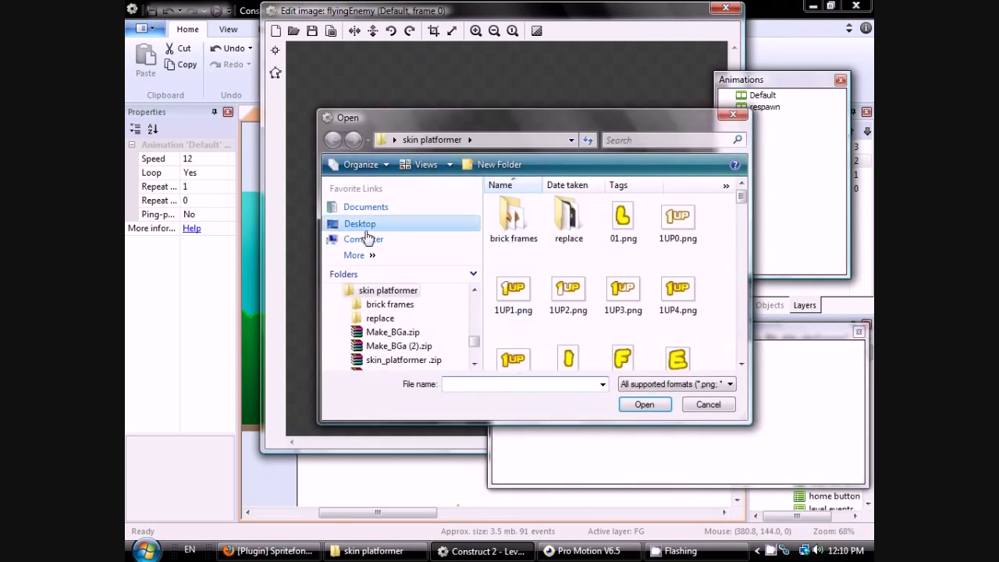
pyautogui.moveTo(745, 293); pyautogui.dragTo(740, 353)
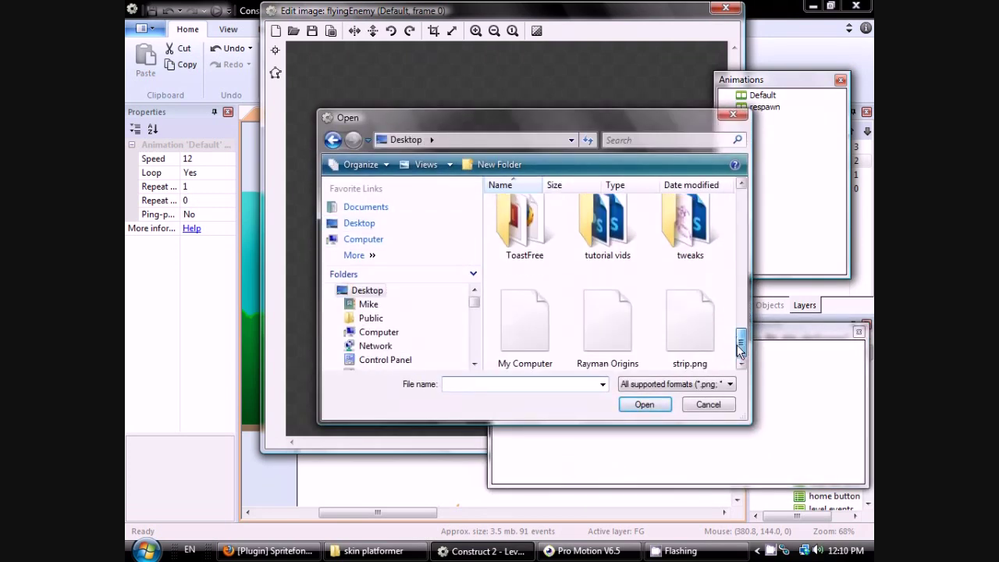
pyautogui.click(686, 347)
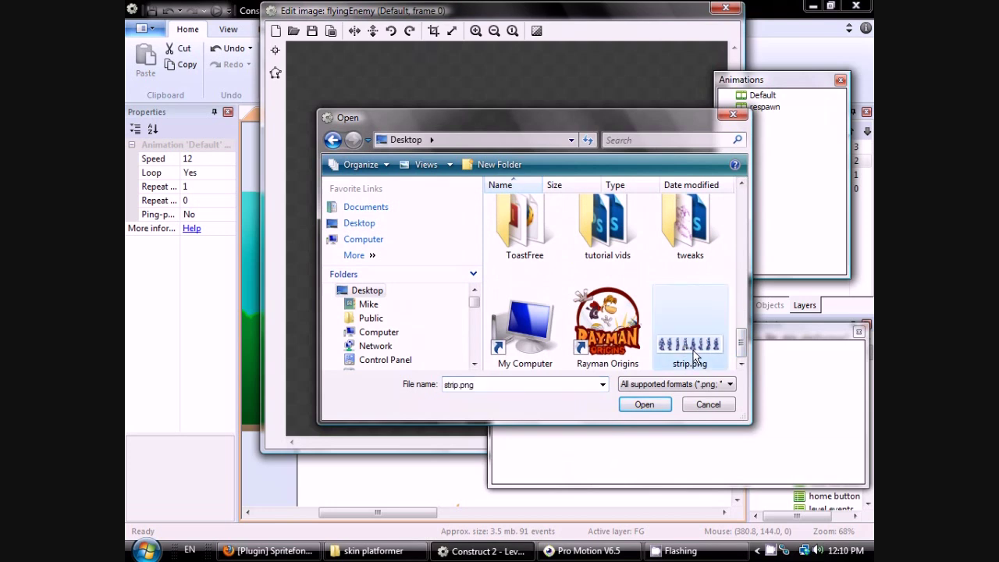
pyautogui.doubleClick(687, 350)
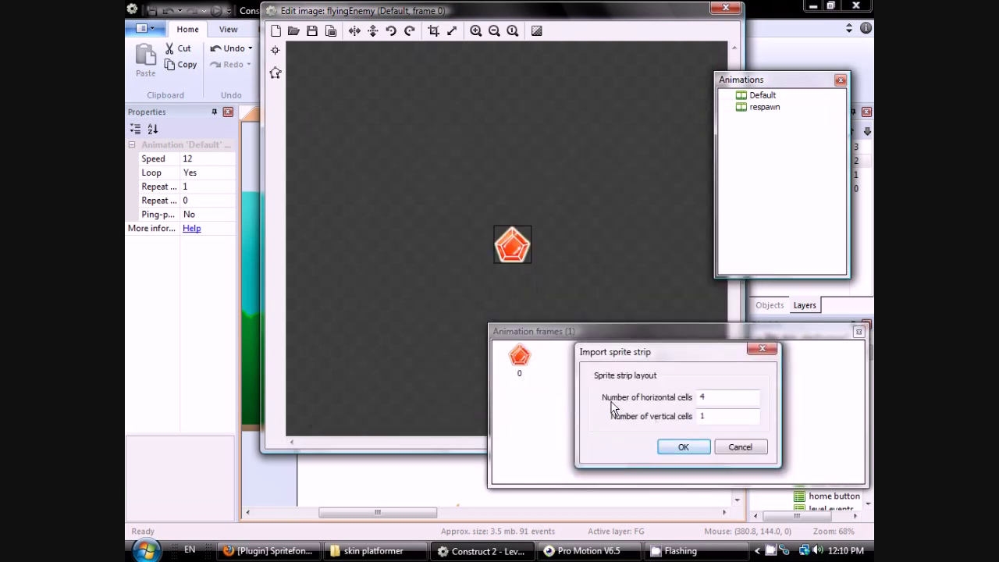
pyautogui.doubleClick(715, 398)
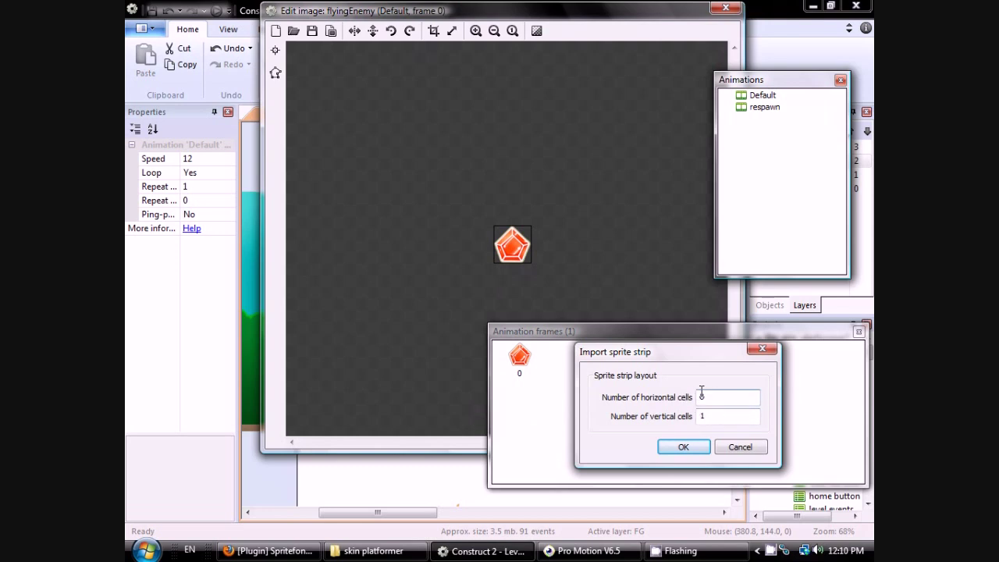
pyautogui.click(689, 450)
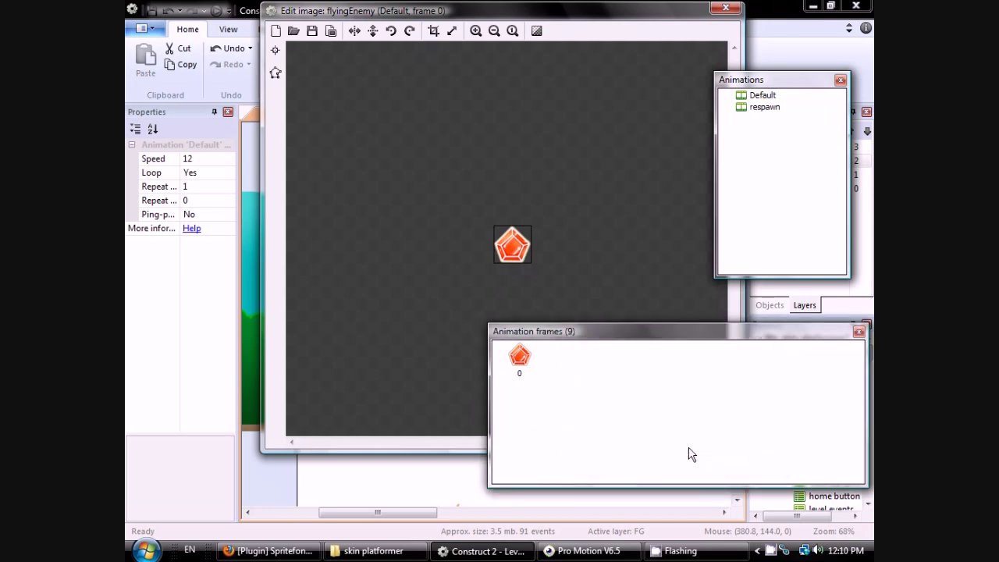
pyautogui.press('Delete')
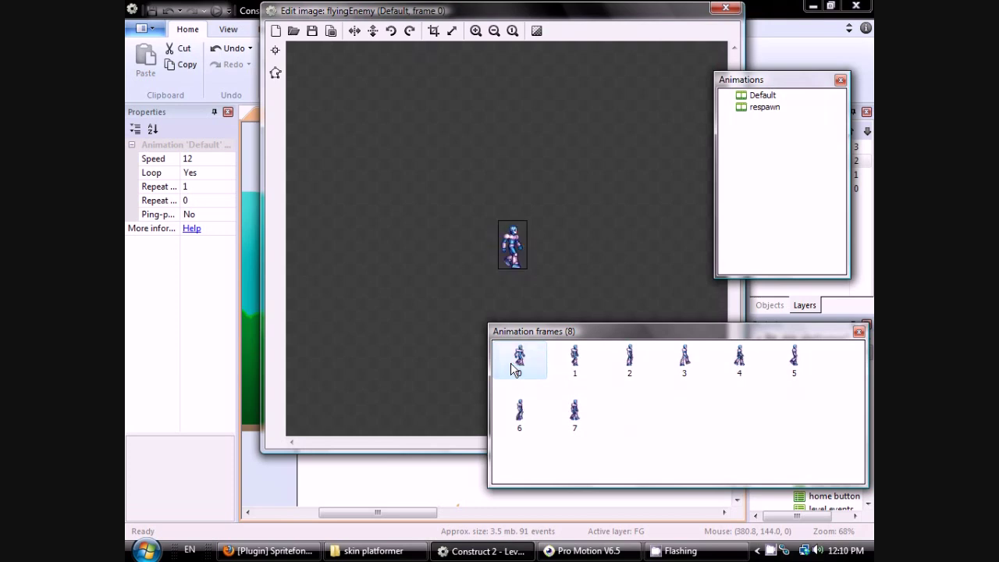
# - Look through the imported character frames 1 to 7 of the Default animation
pyautogui.click(586, 364)
pyautogui.click(624, 364)
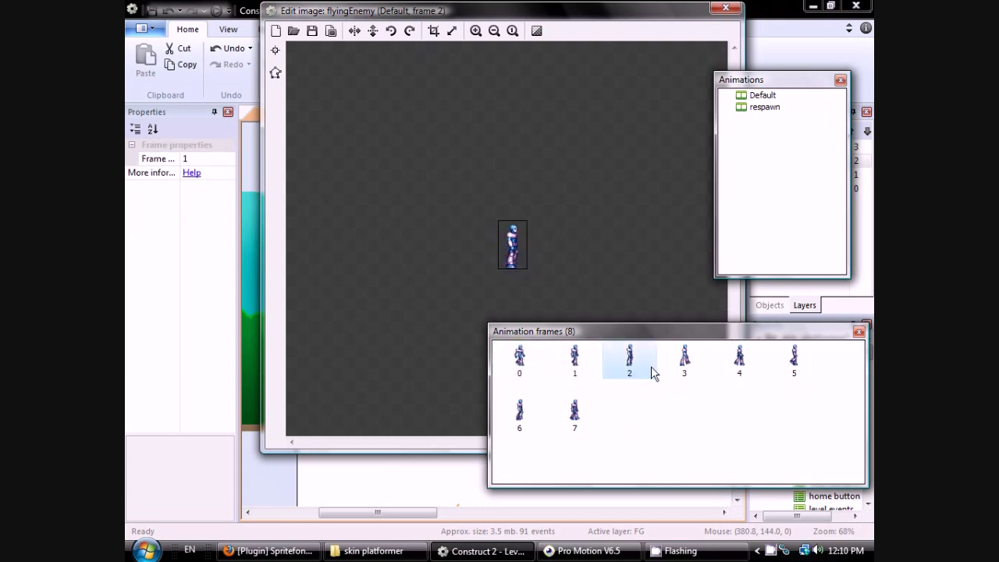
pyautogui.click(686, 361)
pyautogui.click(741, 360)
pyautogui.click(812, 359)
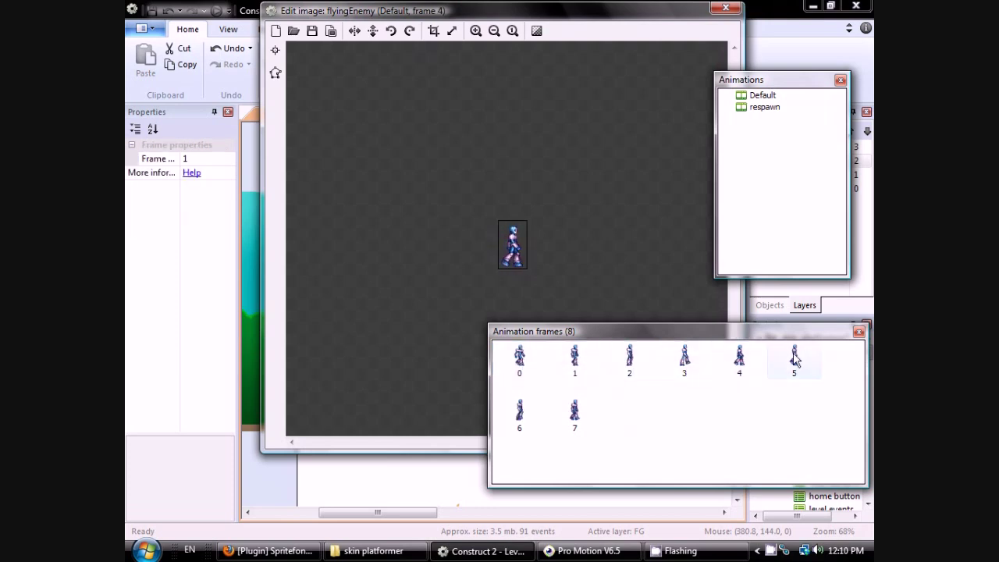
pyautogui.click(547, 420)
pyautogui.click(570, 413)
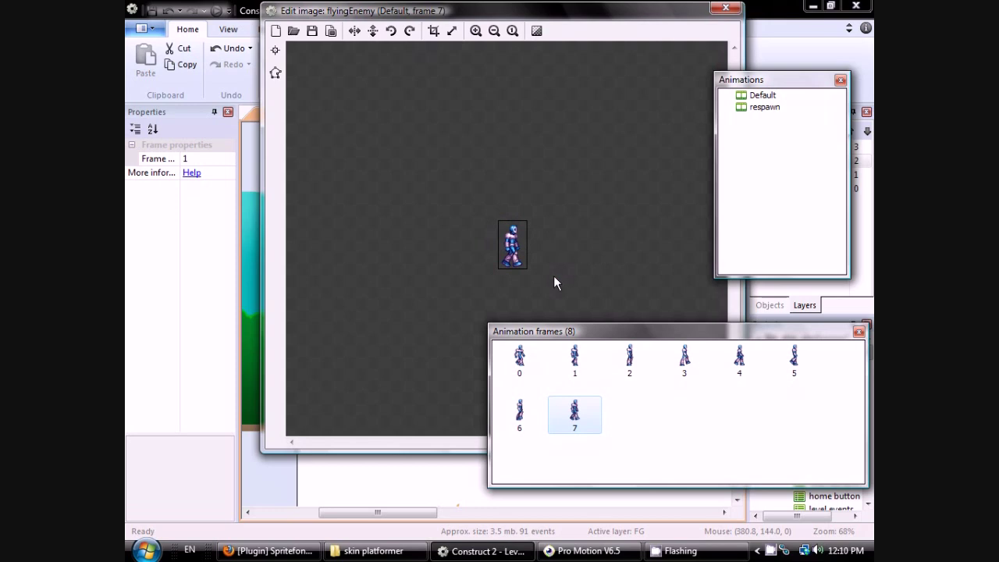
# - Show the image points of frame 7 and apply its Origin at the character's feet to the whole Default animation
pyautogui.click(275, 52)
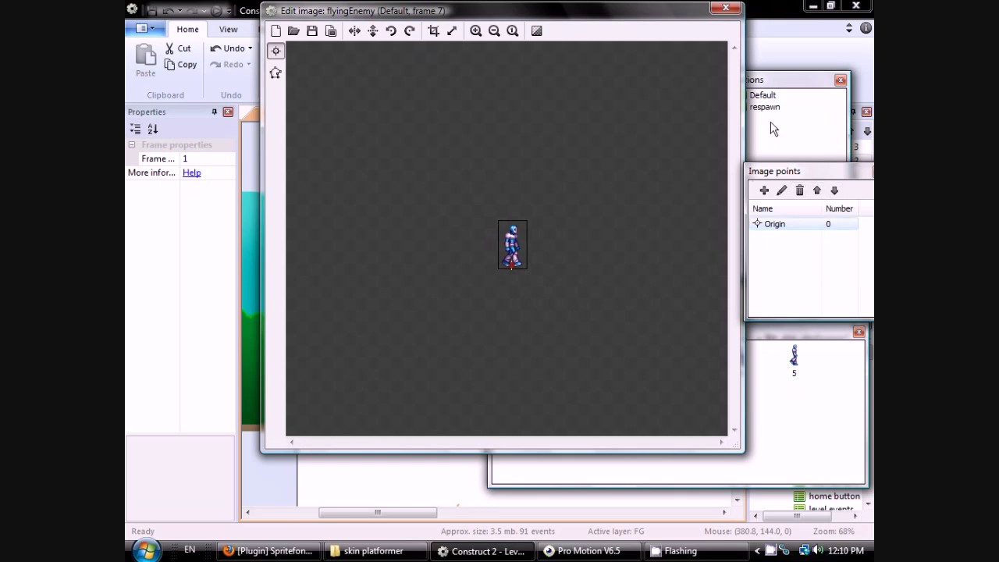
pyautogui.rightClick(776, 225)
pyautogui.moveTo(797, 308)
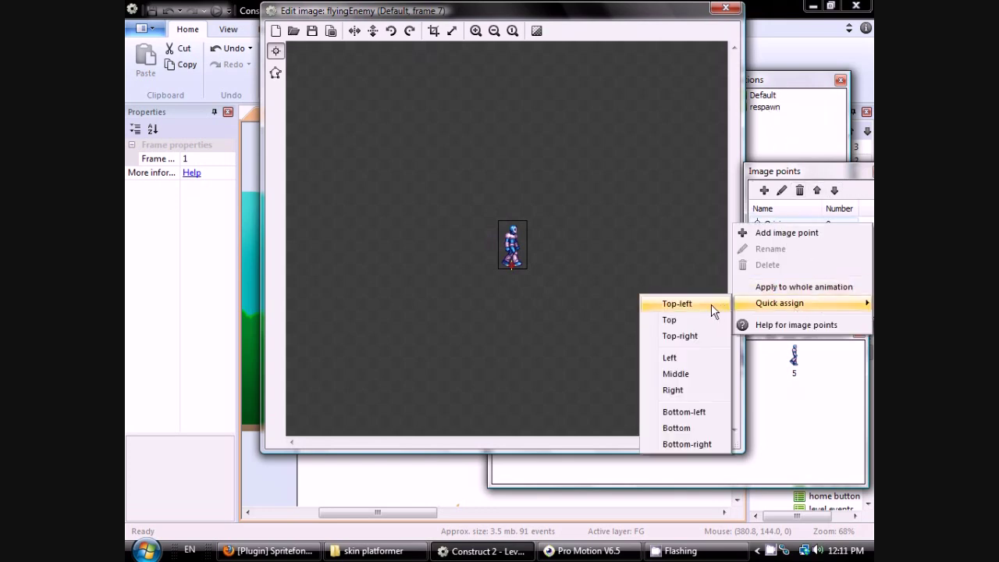
pyautogui.click(778, 289)
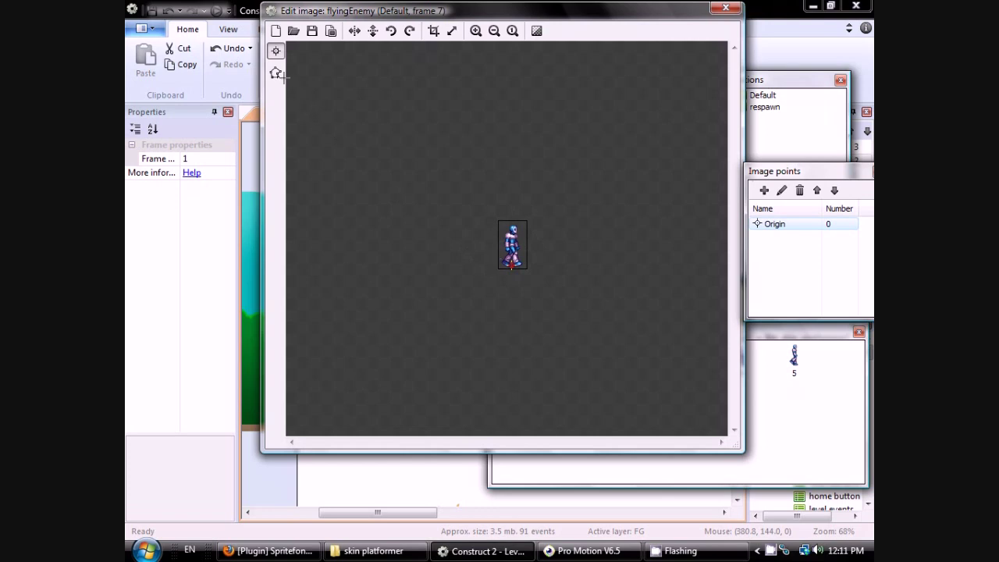
# - Tighten frame 7's collision polygon around the character's body and apply it to the whole Default animation
pyautogui.click(276, 73)
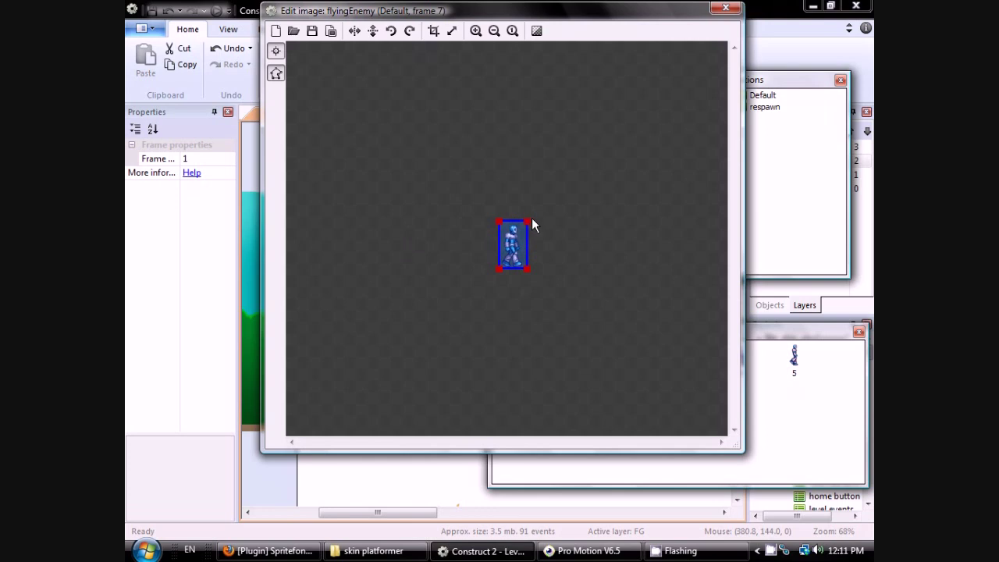
pyautogui.moveTo(498, 223); pyautogui.dragTo(509, 230)
pyautogui.moveTo(525, 266); pyautogui.dragTo(518, 264)
pyautogui.moveTo(527, 222); pyautogui.dragTo(521, 229)
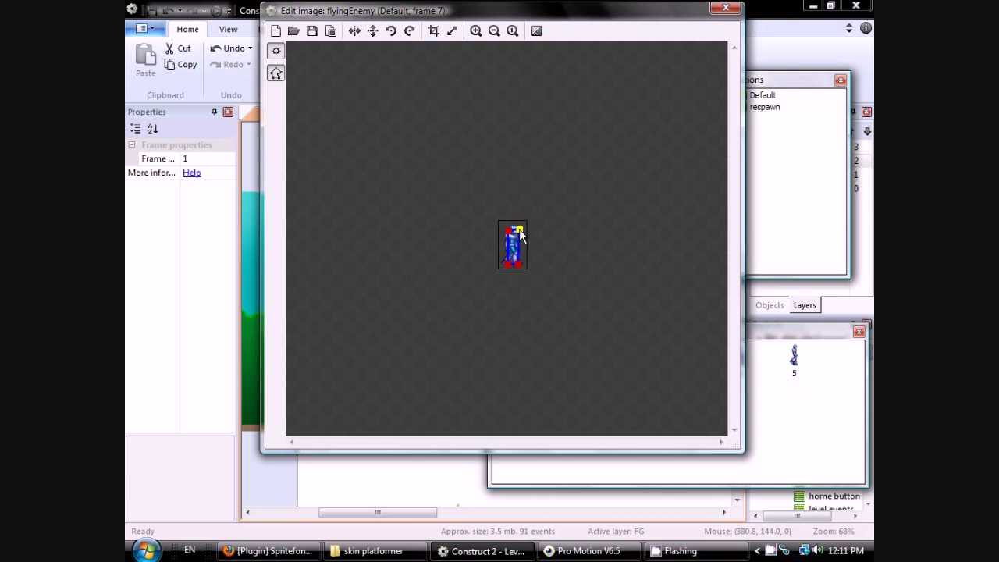
pyautogui.click(508, 229)
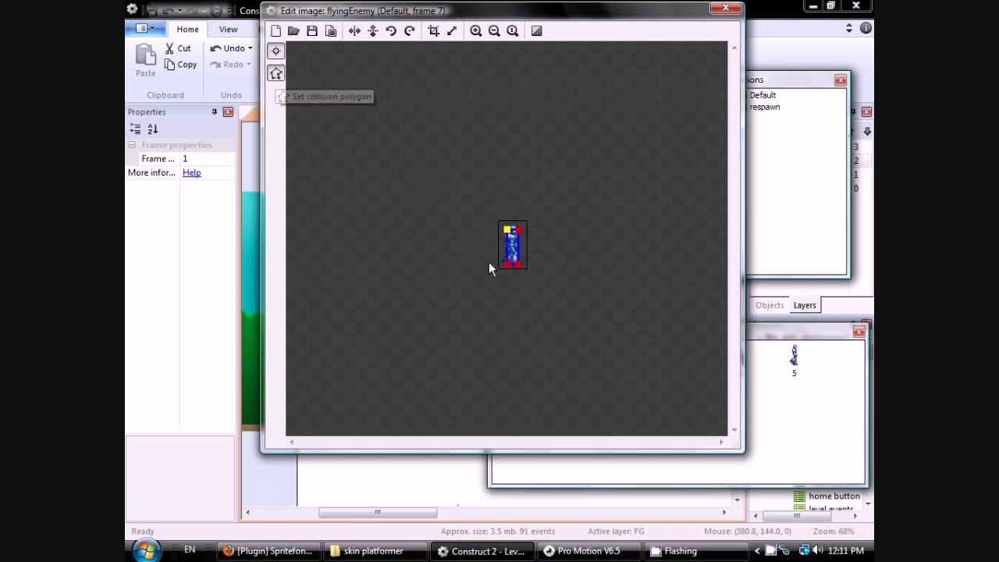
pyautogui.rightClick(512, 239)
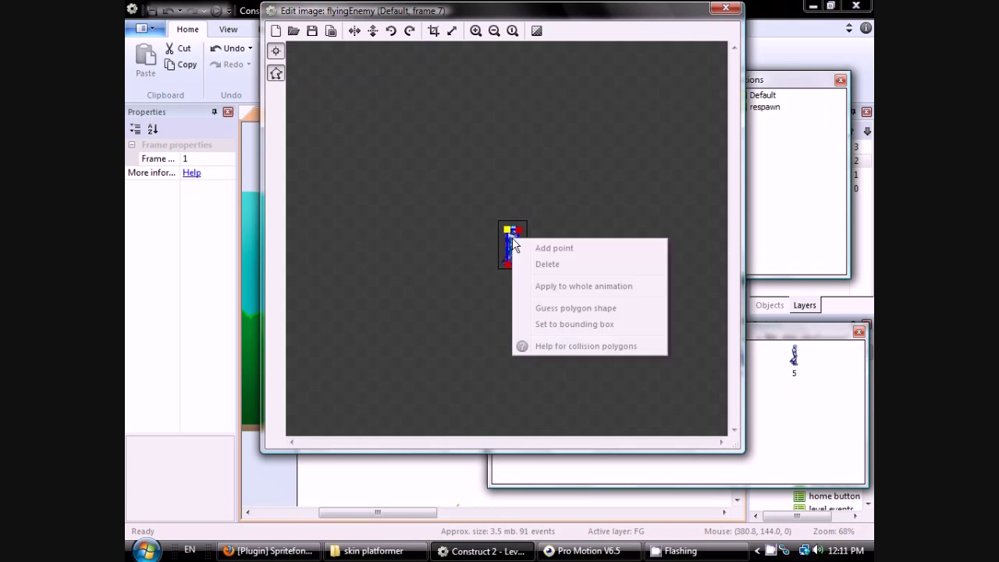
pyautogui.click(569, 287)
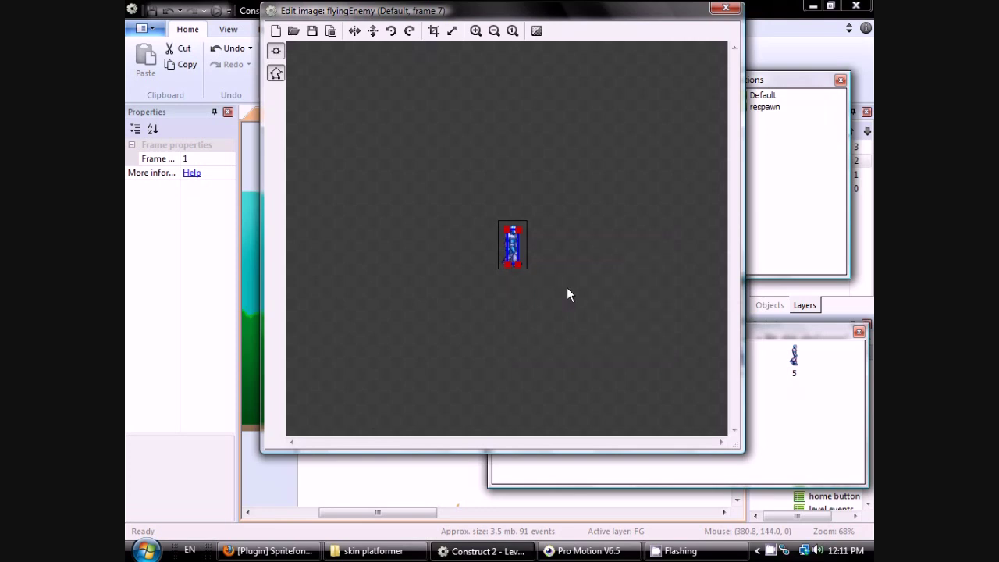
# - Check the collision polygon on the character frames 1 to 7 of the Default animation
pyautogui.click(781, 339)
pyautogui.click(576, 361)
pyautogui.click(627, 361)
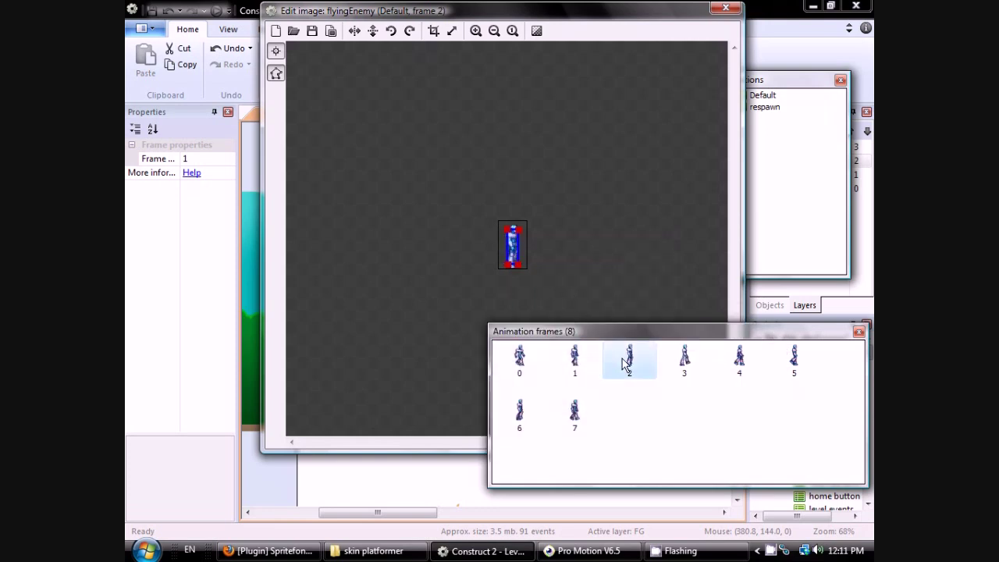
pyautogui.click(685, 361)
pyautogui.click(740, 362)
pyautogui.click(793, 362)
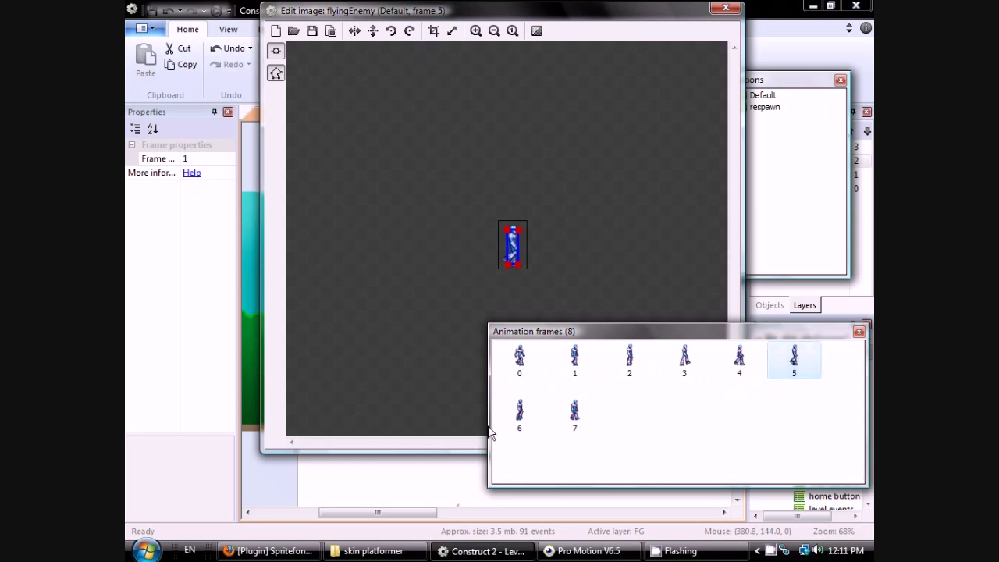
pyautogui.click(520, 410)
pyautogui.click(574, 411)
# - Show the image points and check the Origin on the character frames 1 to 5 and 7
pyautogui.click(276, 50)
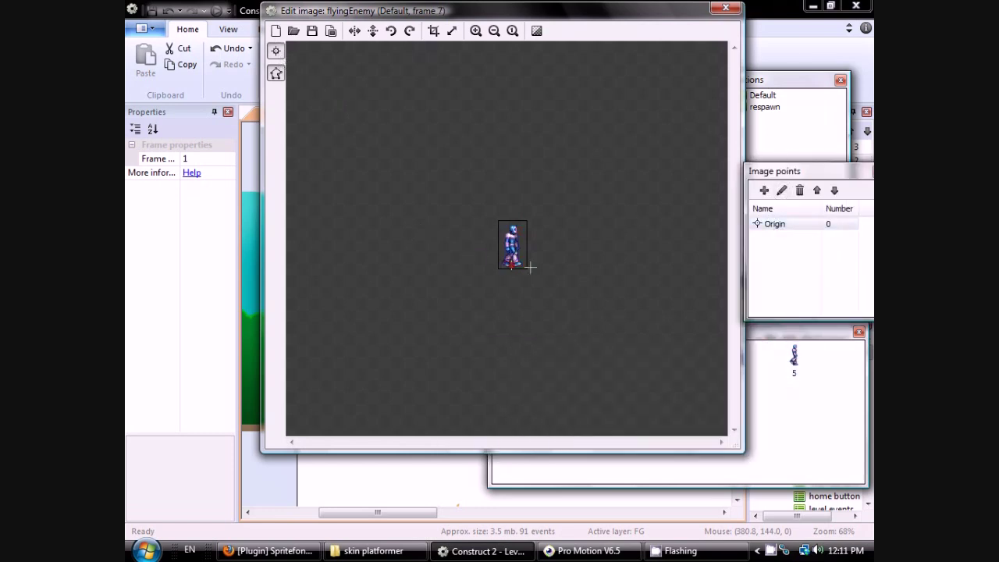
pyautogui.click(570, 470)
pyautogui.click(585, 363)
pyautogui.click(632, 359)
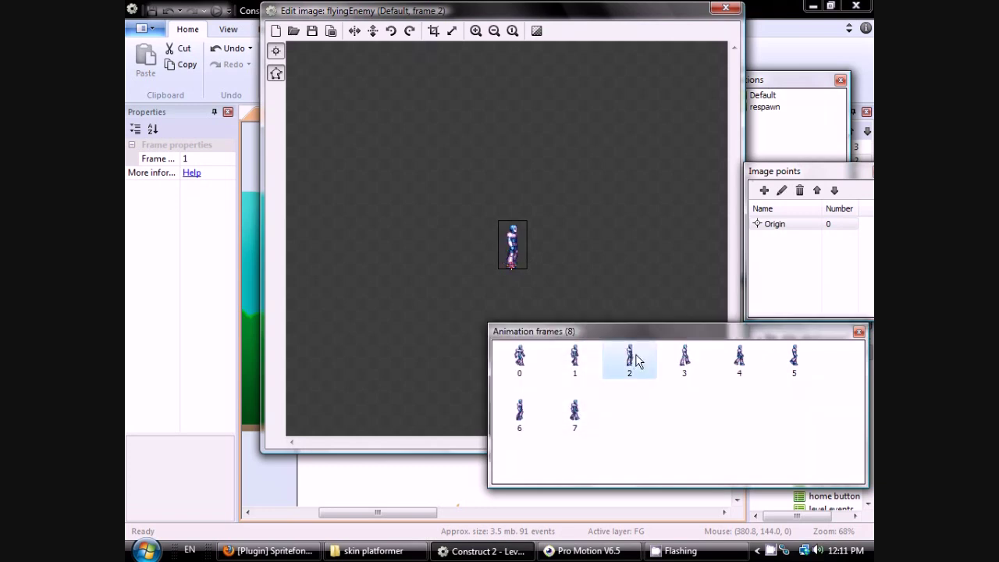
pyautogui.click(699, 357)
pyautogui.click(740, 356)
pyautogui.click(795, 358)
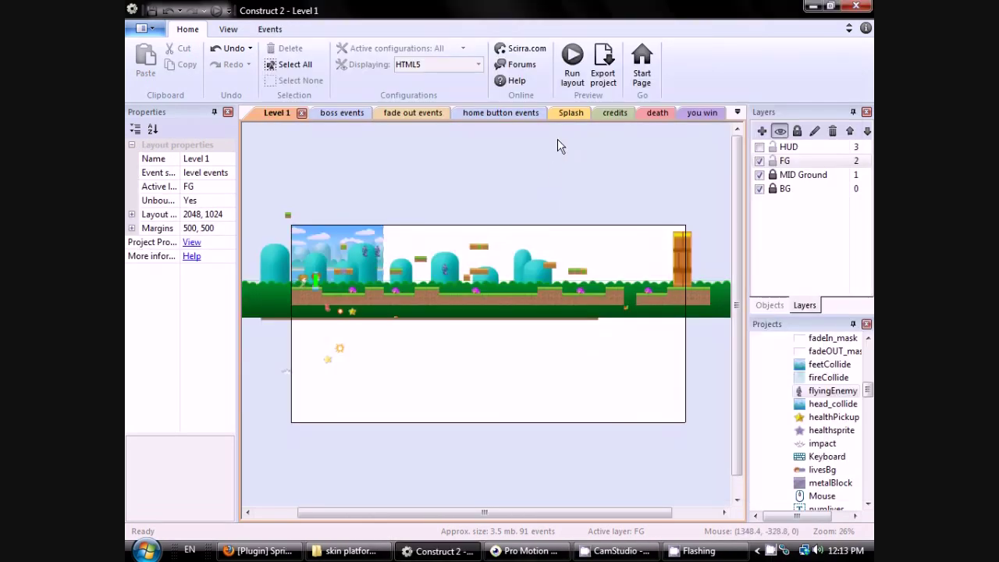
# - Preview the Level 1 layout and reload the game page to check flyingEnemy's new character animation
pyautogui.click(572, 56)
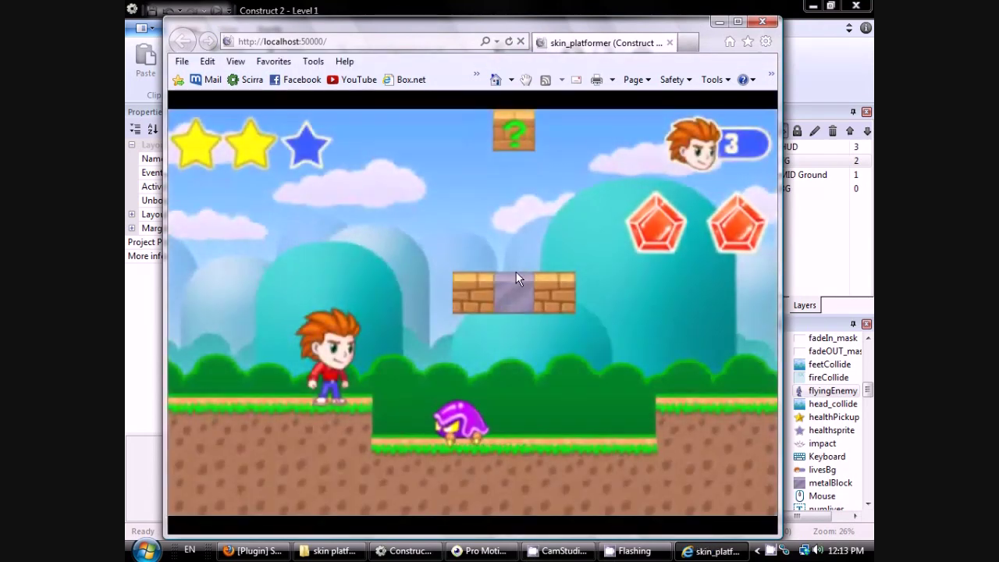
pyautogui.click(509, 41)
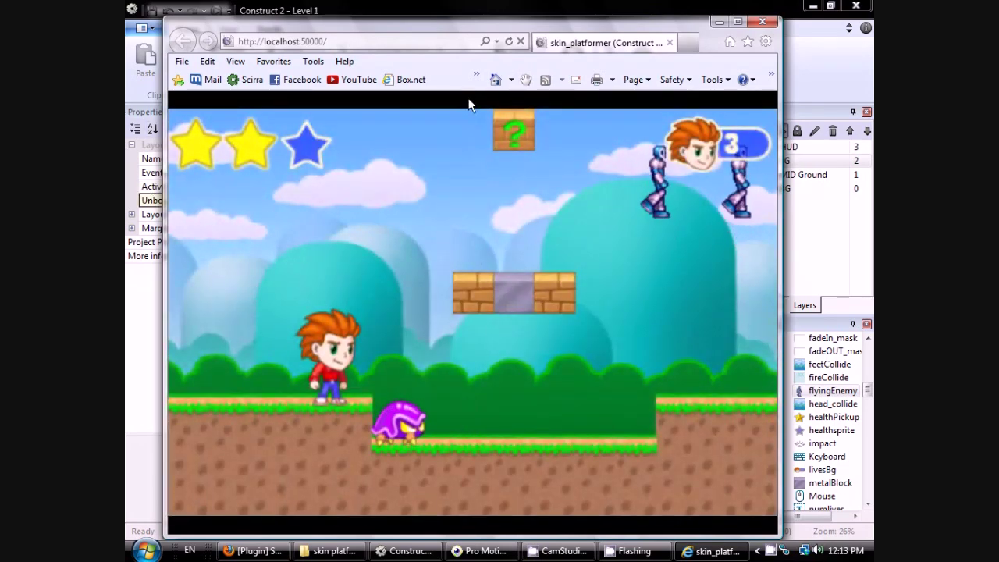
# - Reload the game page, play Level 1 by running and jumping the character onto the brick platform, and close the preview
pyautogui.click(509, 41)
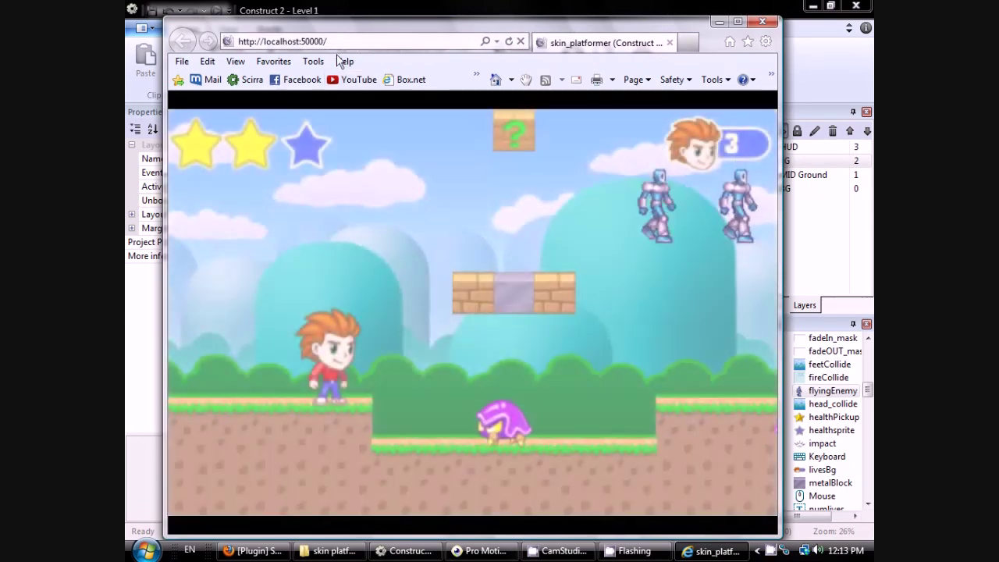
pyautogui.press('Right')
pyautogui.press('Up')
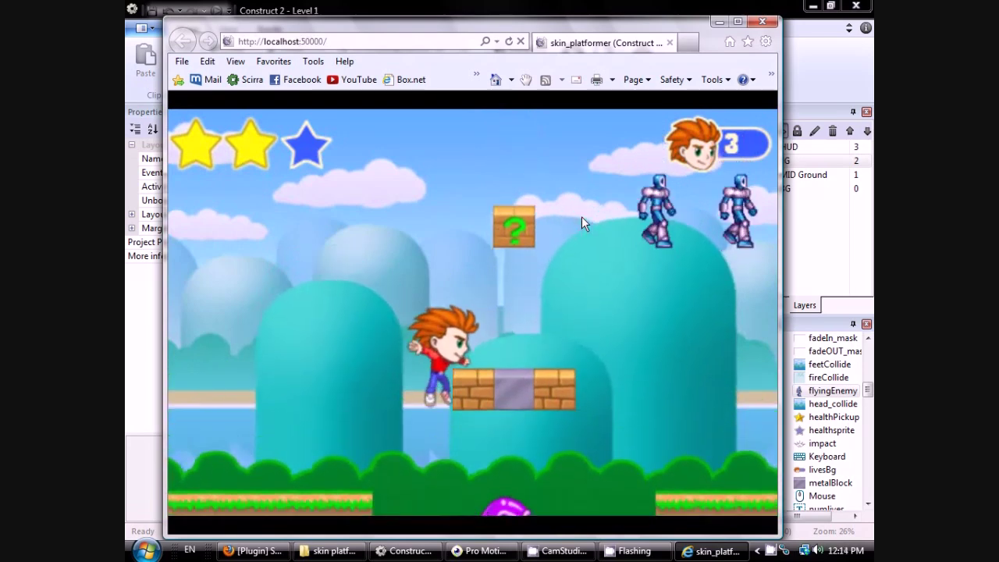
pyautogui.press('Right')
pyautogui.press('Up')
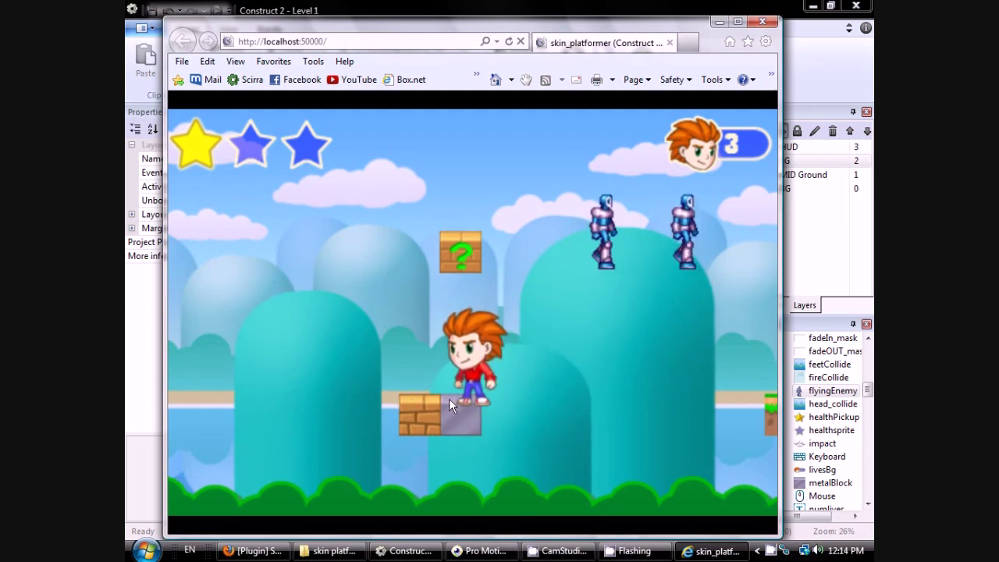
pyautogui.click(763, 22)
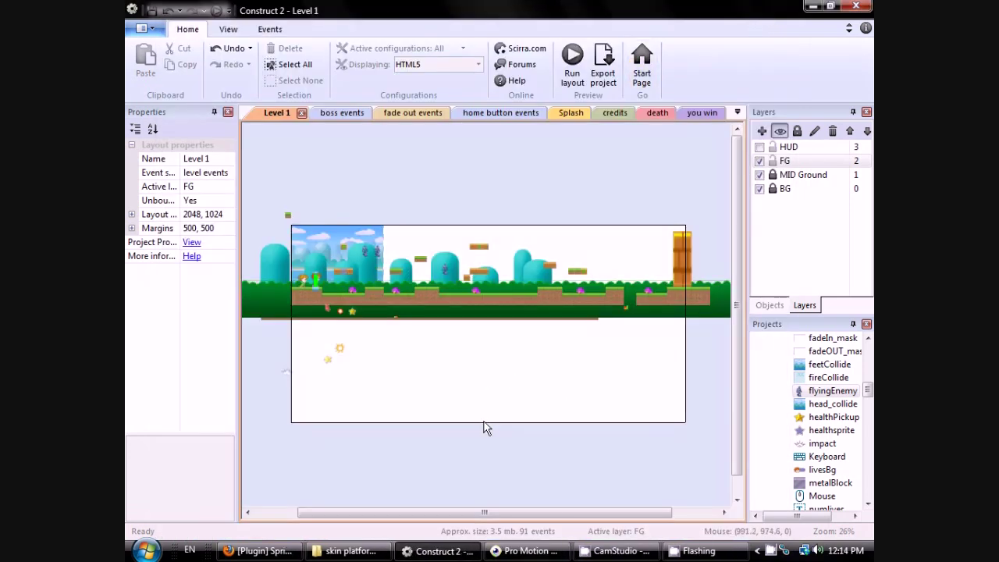
# - Open the grass ground tile Sprite2 at 640, 320 for image editing and show its collision polygon
pyautogui.keyDown('ctrl'); pyautogui.scroll(8, 452, 451); pyautogui.keyUp('ctrl')
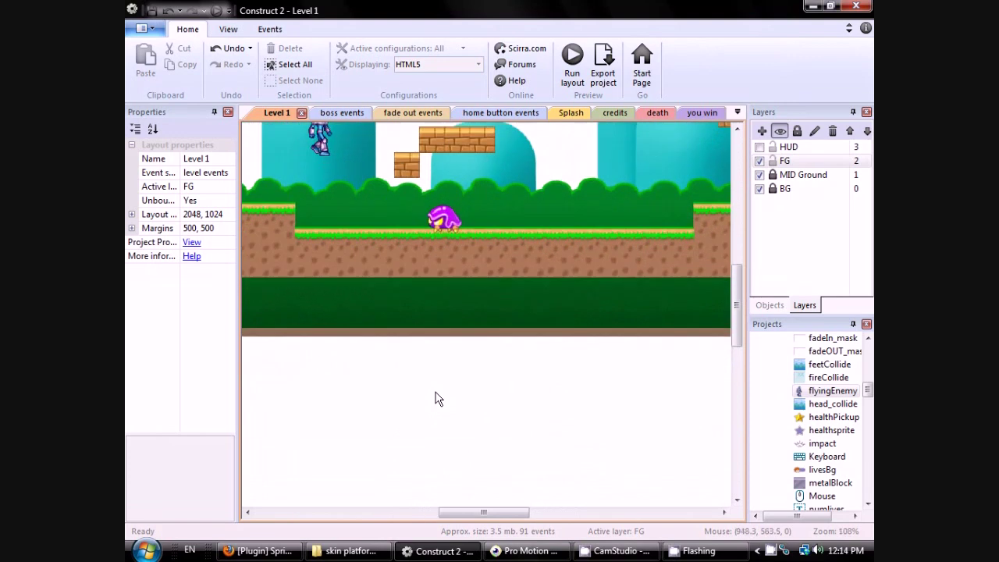
pyautogui.keyDown('ctrl'); pyautogui.scroll(4, 408, 352); pyautogui.keyUp('ctrl')
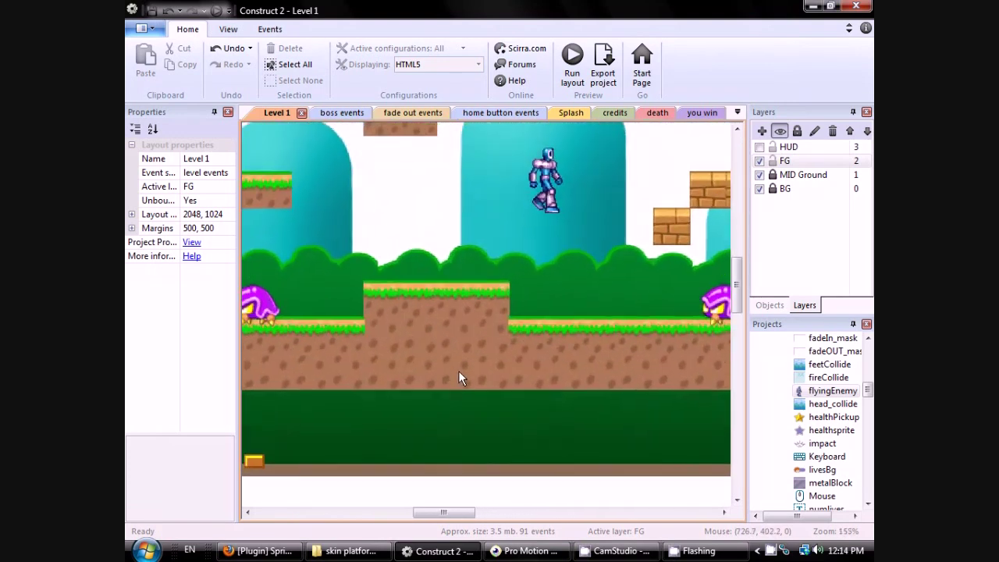
pyautogui.keyDown('ctrl'); pyautogui.scroll(3, 459, 374); pyautogui.keyUp('ctrl')
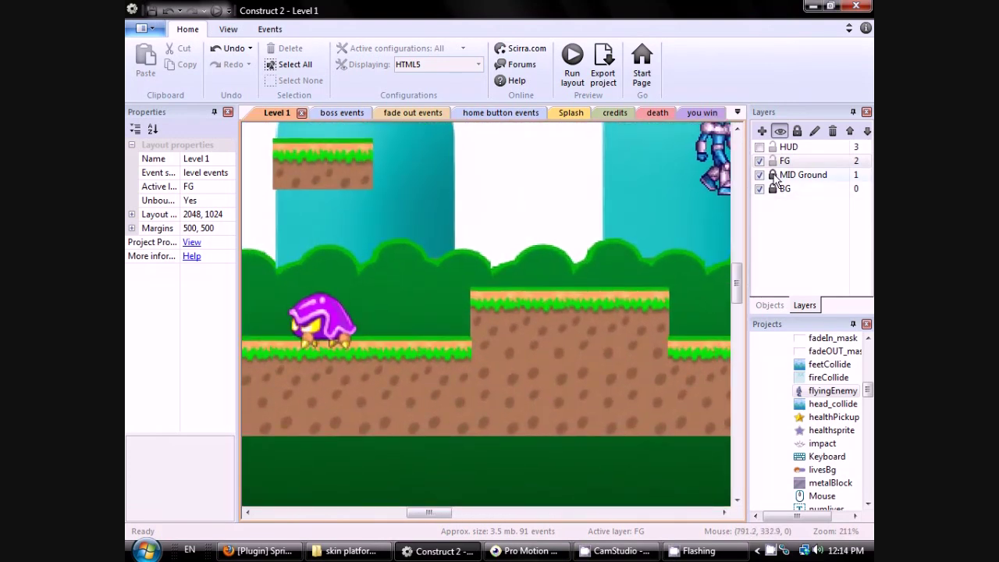
pyautogui.click(486, 298)
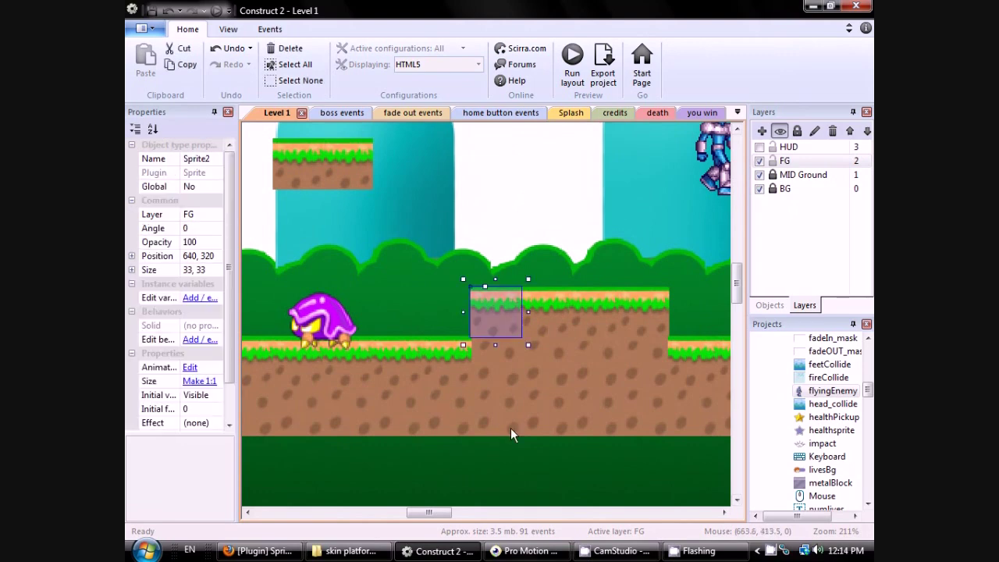
pyautogui.doubleClick(491, 316)
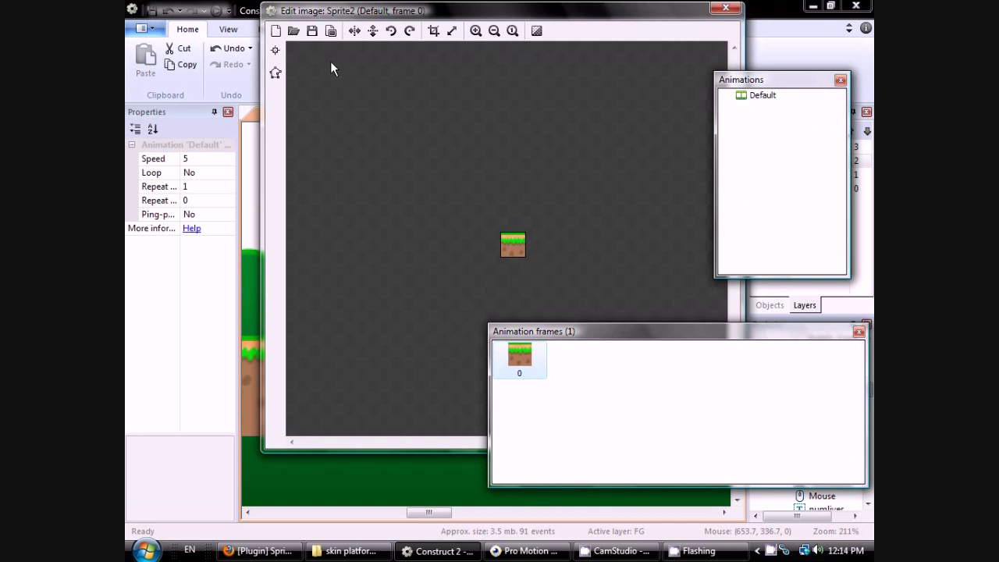
pyautogui.click(276, 73)
pyautogui.scroll(5, 538, 258)
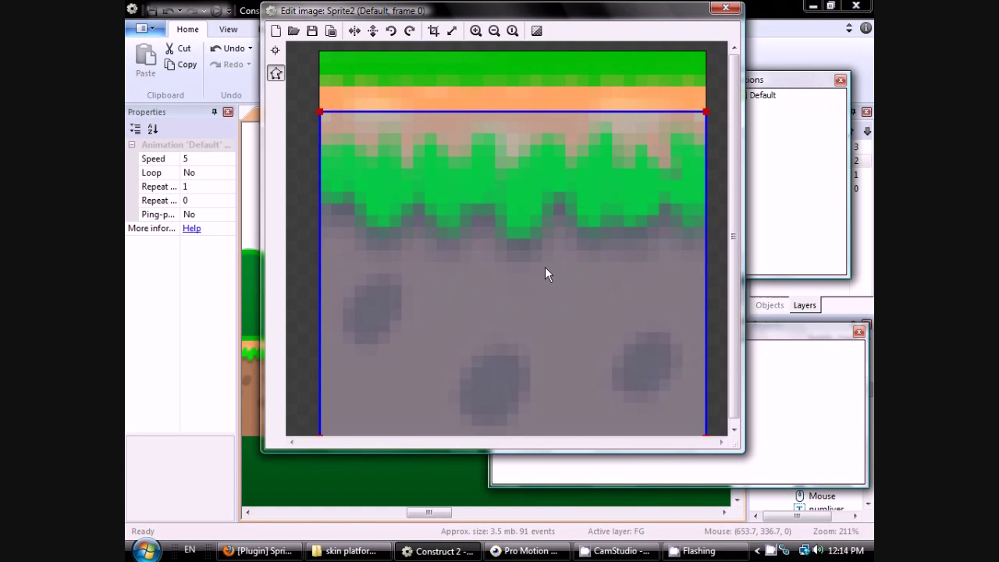
pyautogui.scroll(-2, 544, 267)
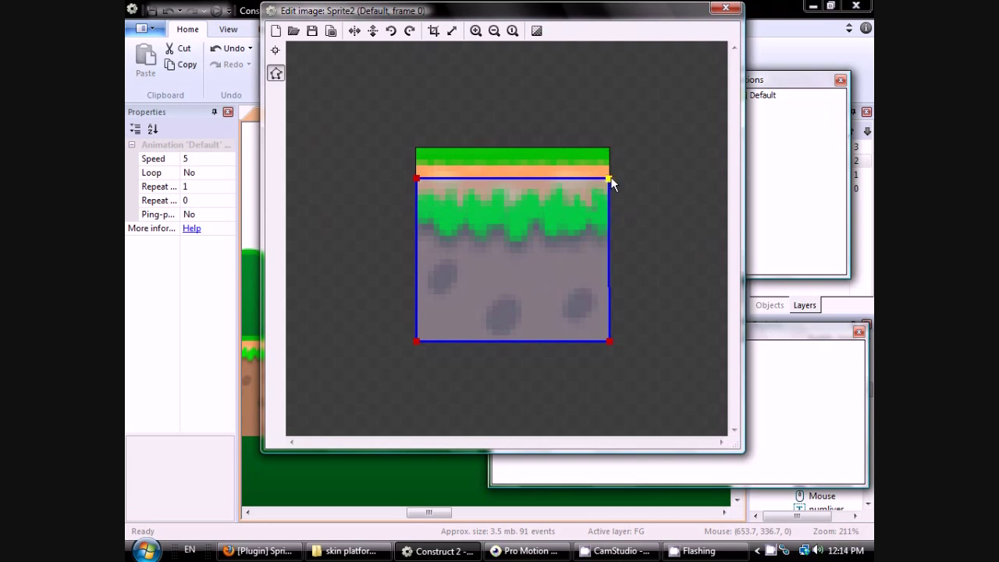
# - Raise the two upper collision points of Sprite2 to the tile's top edge and lower them back into the orange strip
pyautogui.moveTo(609, 179); pyautogui.dragTo(629, 144)
pyautogui.moveTo(417, 178); pyautogui.dragTo(402, 135)
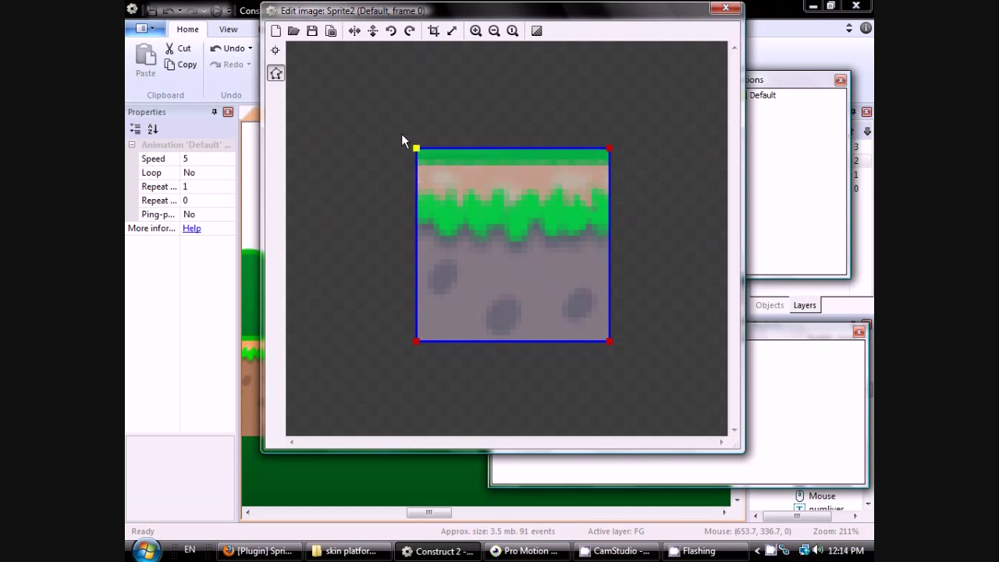
pyautogui.click(612, 148)
pyautogui.moveTo(414, 149); pyautogui.dragTo(398, 184)
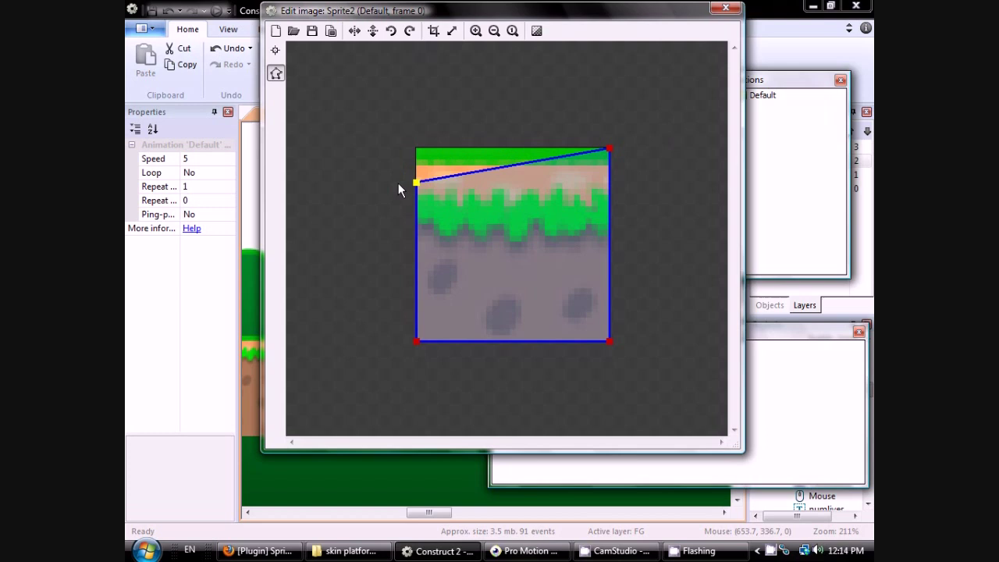
pyautogui.moveTo(612, 148); pyautogui.dragTo(627, 182)
pyautogui.click(415, 182)
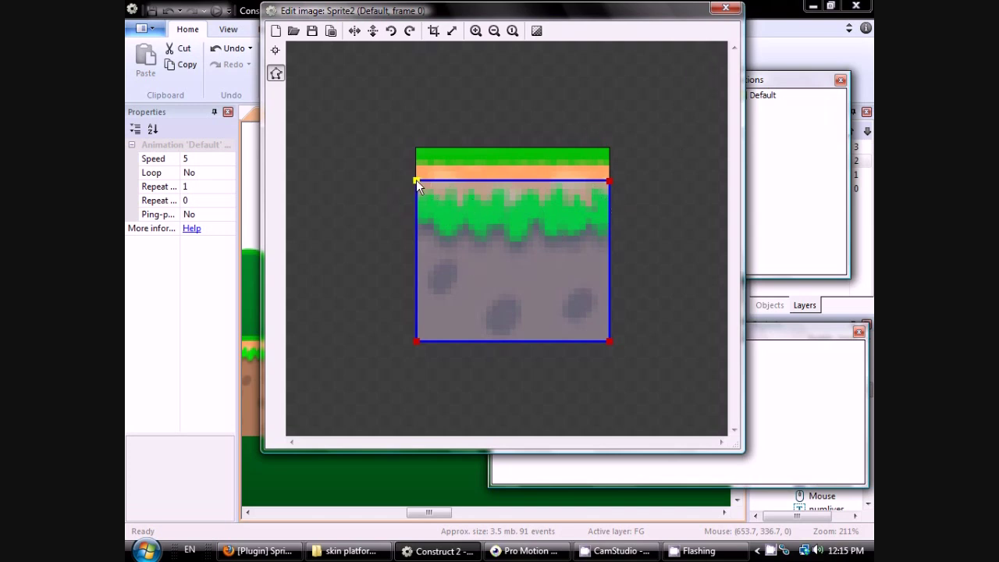
# - Shift Sprite2's upper collision points between the orange strip and the top edge until the polygon covers the whole tile
pyautogui.moveTo(416, 180); pyautogui.dragTo(416, 149)
pyautogui.moveTo(610, 182)
pyautogui.mouseDown()
pyautogui.moveTo(610, 148)
pyautogui.moveTo(609, 181)
pyautogui.mouseUp()
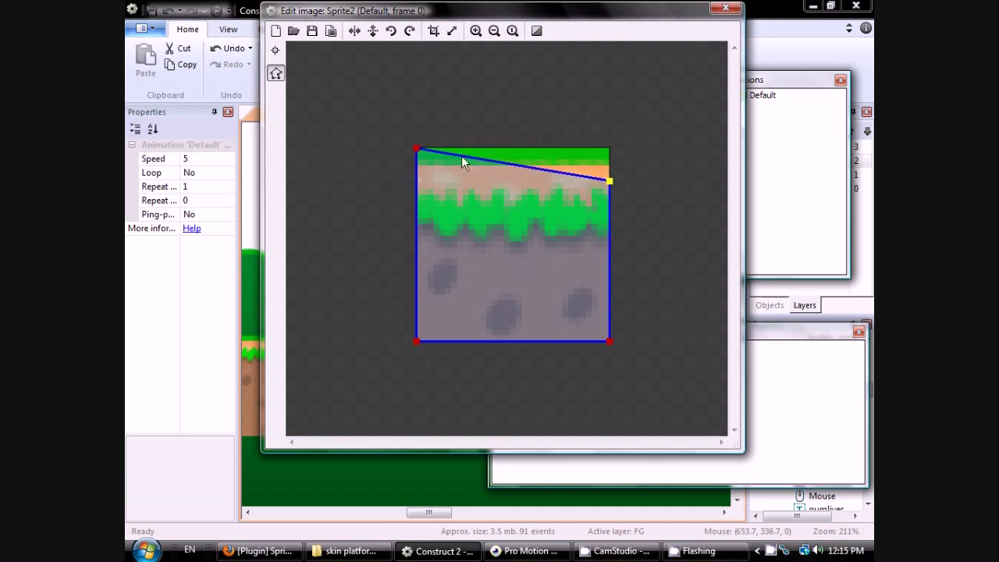
pyautogui.moveTo(416, 149); pyautogui.dragTo(393, 183)
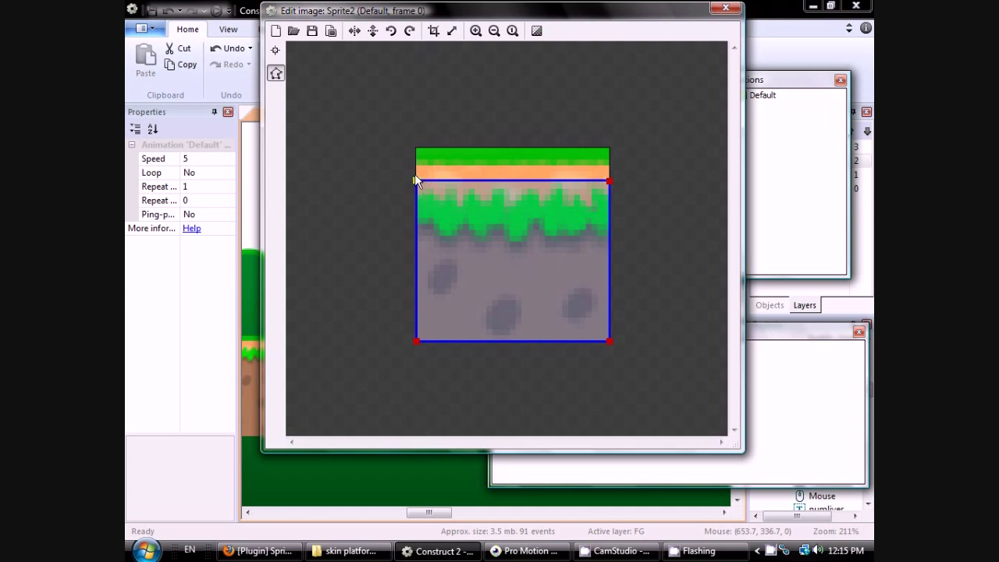
pyautogui.moveTo(416, 181); pyautogui.dragTo(418, 146)
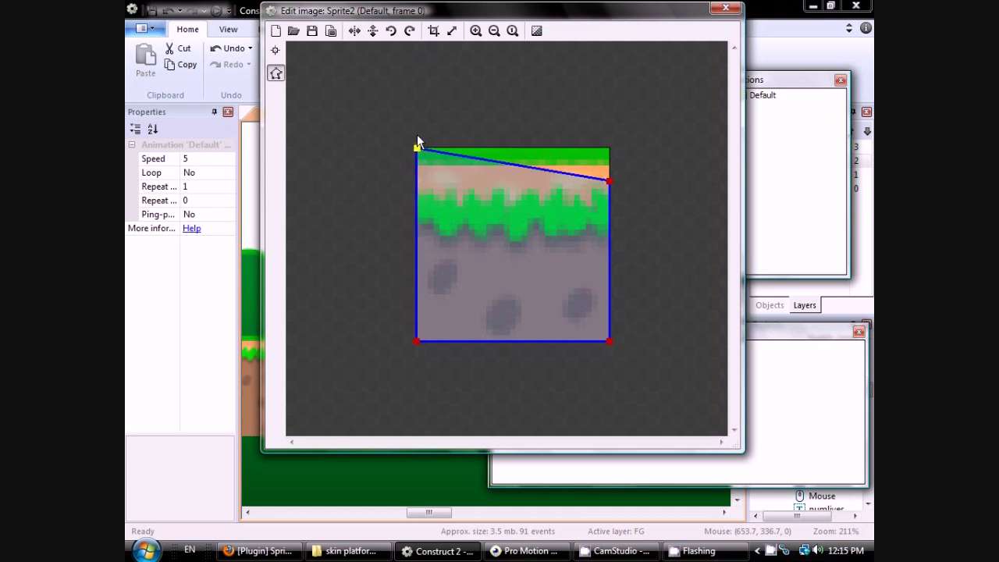
pyautogui.moveTo(609, 181); pyautogui.dragTo(609, 147)
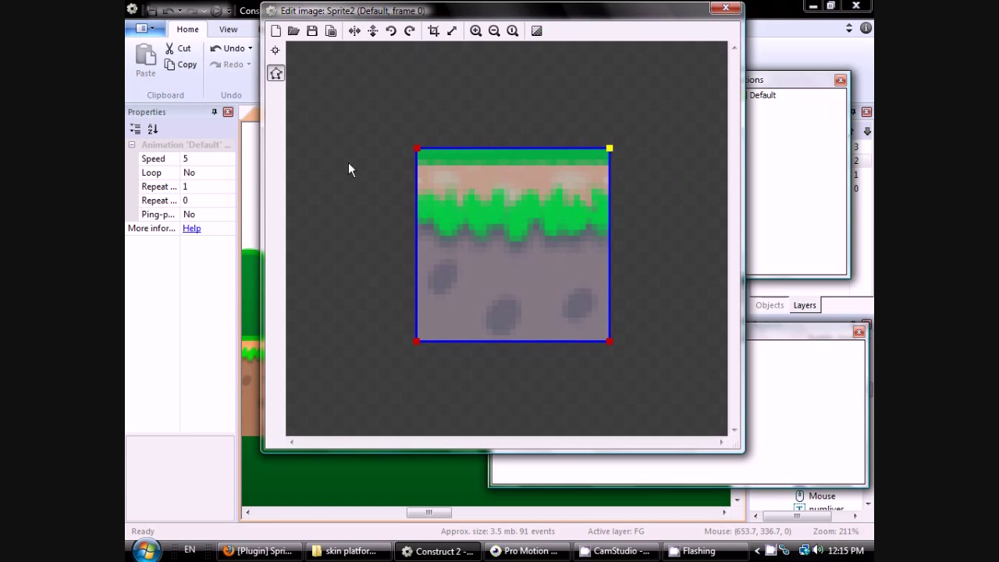
# - Lower both upper collision points of Sprite2 level within the orange strip and close the image editor
pyautogui.moveTo(609, 147); pyautogui.dragTo(631, 186)
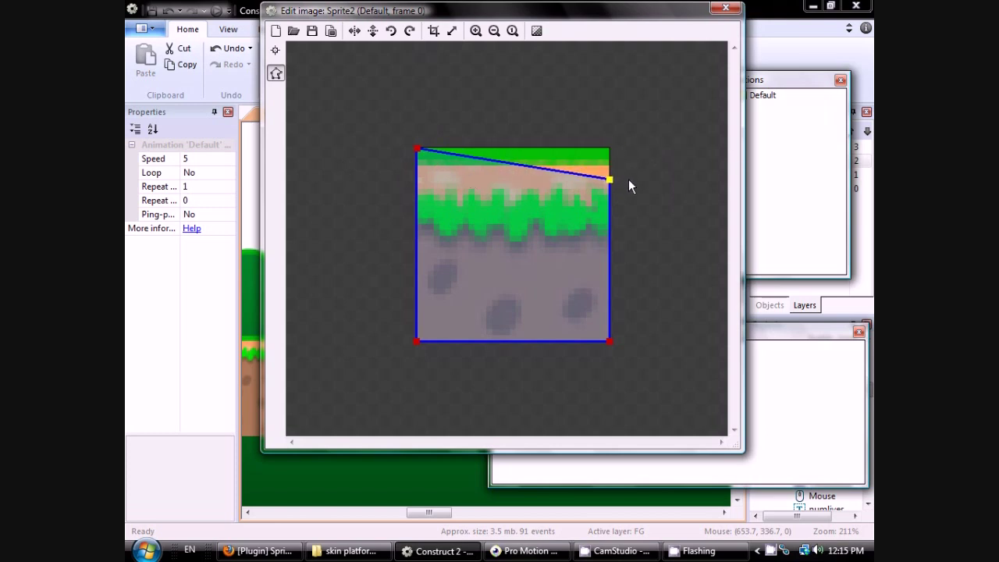
pyautogui.moveTo(416, 154); pyautogui.dragTo(380, 182)
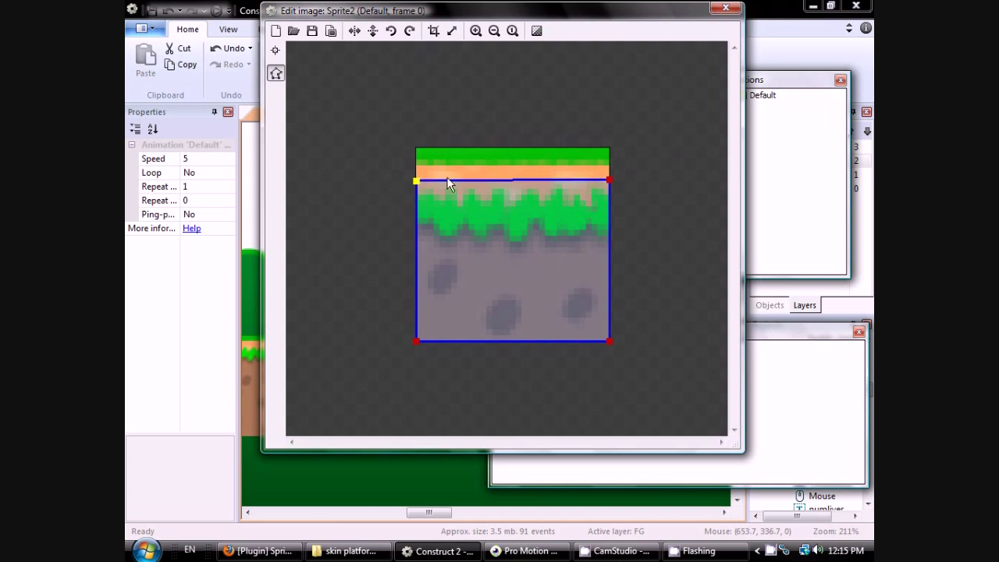
pyautogui.moveTo(610, 180); pyautogui.dragTo(610, 182)
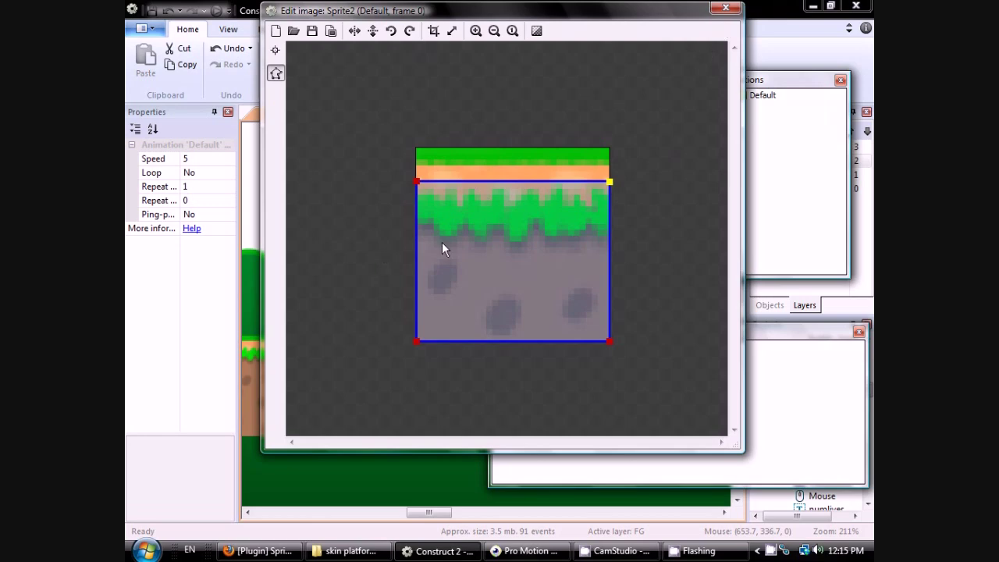
pyautogui.click(726, 9)
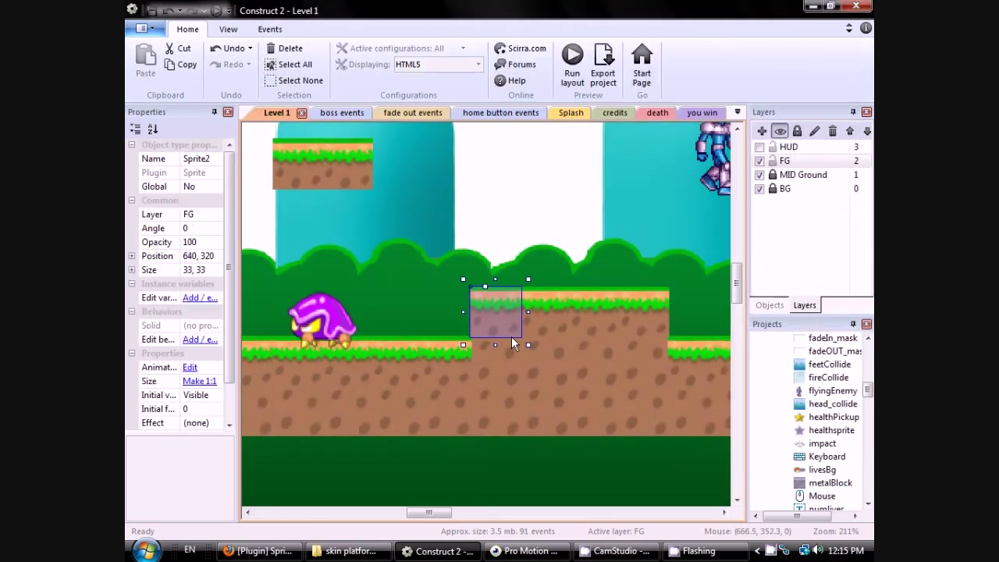
# - Move the selected ground tile one grid cell over to 672, 320 and undo the move
pyautogui.moveTo(506, 299); pyautogui.dragTo(551, 301)
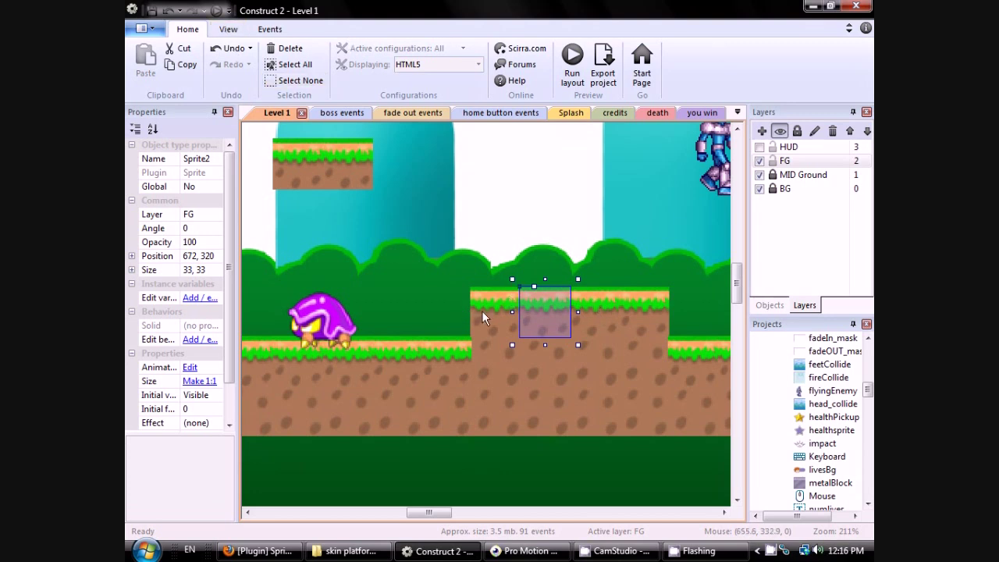
pyautogui.hotkey('ctrl', 'z')
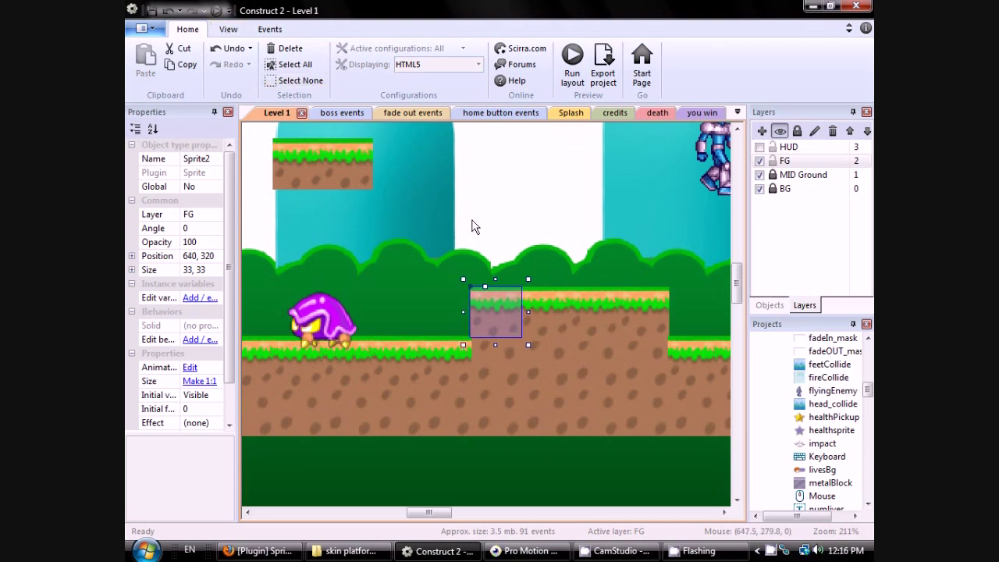
# - Set the layout grid width to 32 and try a slight move of the Sprite2 tile against the grid
pyautogui.click(228, 30)
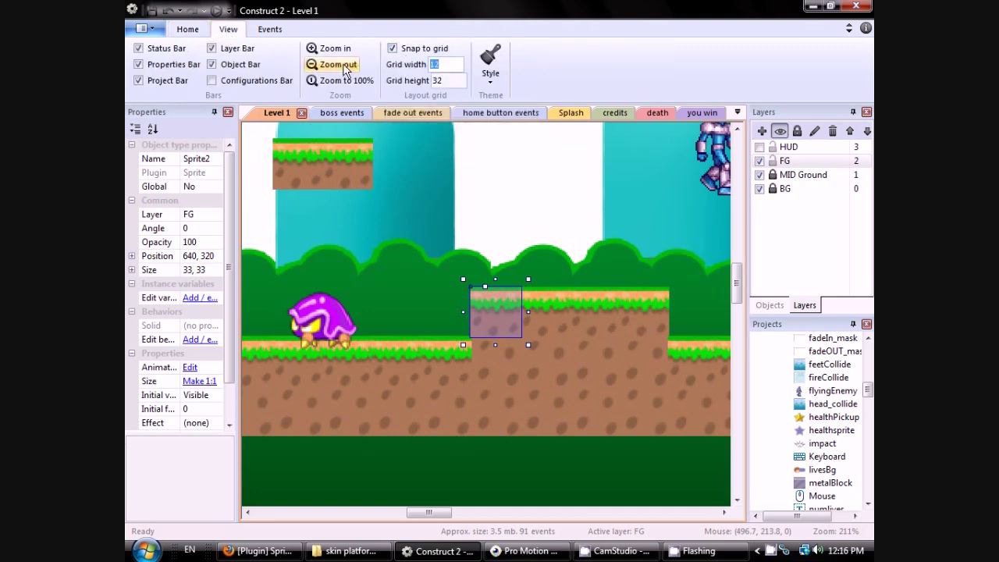
pyautogui.click(442, 66)
pyautogui.write('32')
pyautogui.moveTo(502, 315)
pyautogui.mouseDown()
pyautogui.moveTo(466, 246)
pyautogui.moveTo(500, 299)
pyautogui.moveTo(556, 313)
pyautogui.moveTo(544, 262)
pyautogui.moveTo(494, 269)
pyautogui.moveTo(491, 305)
pyautogui.mouseUp()
# - Open Sprite2's image, check where its Origin image point sits, and close the image editor
pyautogui.doubleClick(501, 311)
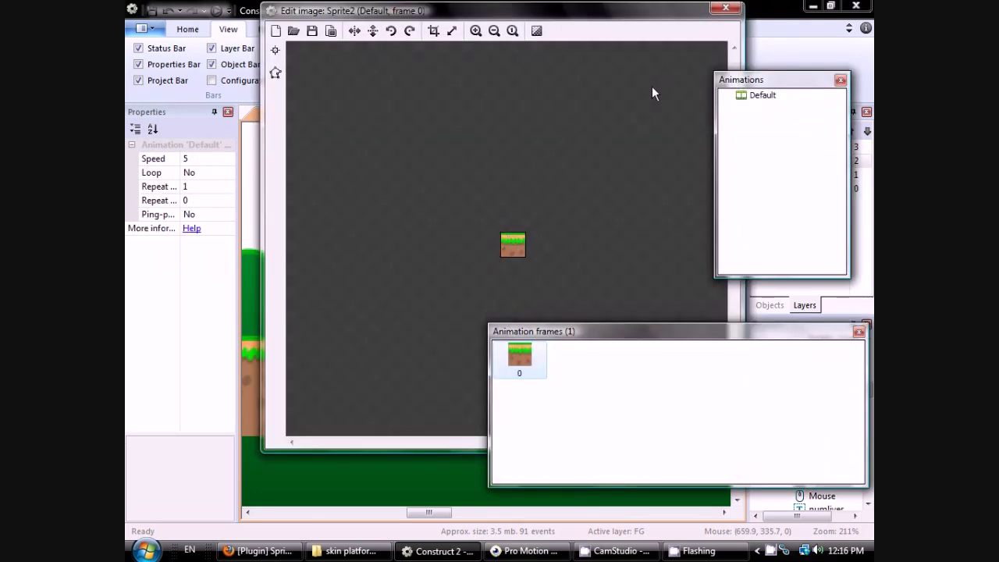
pyautogui.click(725, 10)
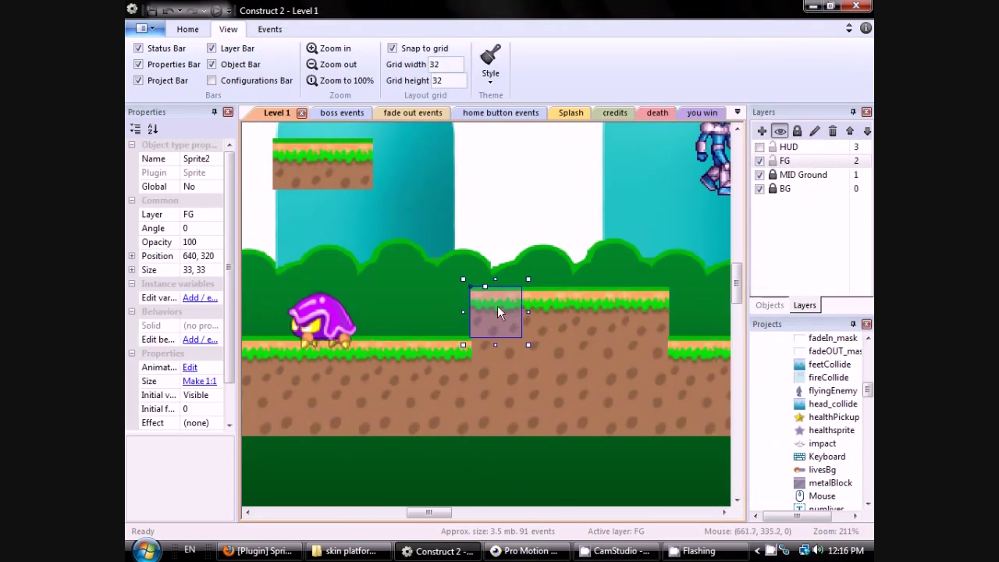
pyautogui.doubleClick(470, 292)
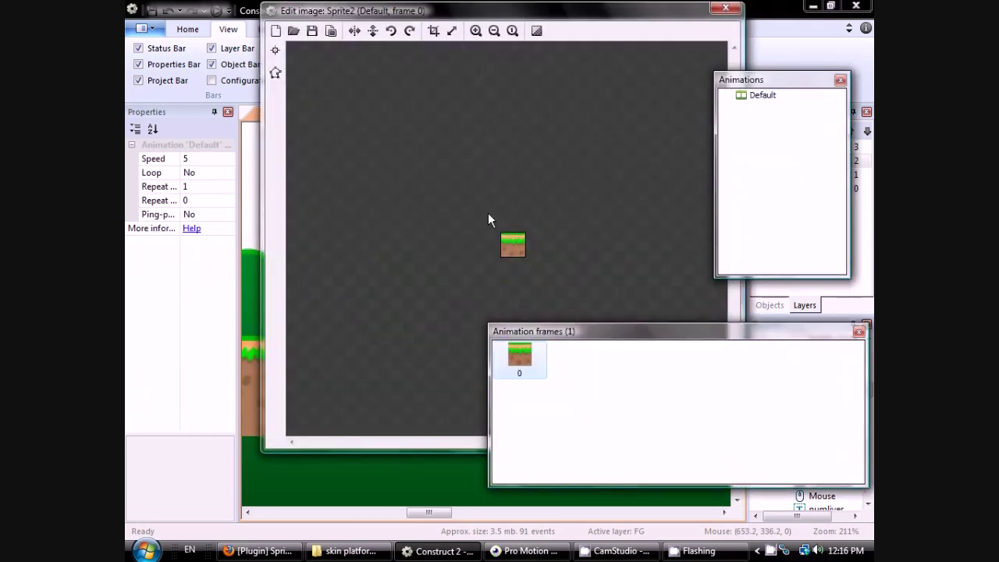
pyautogui.click(277, 53)
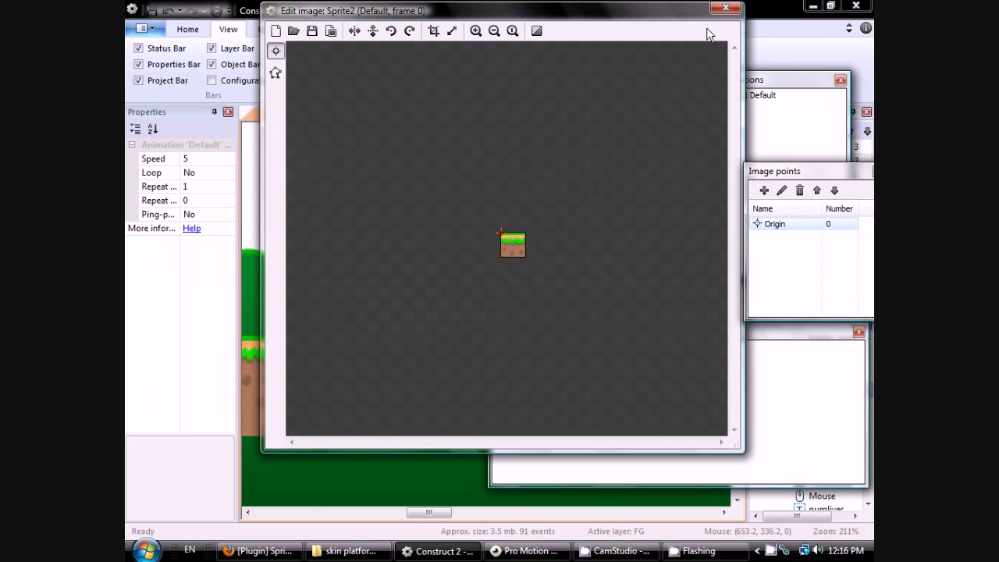
pyautogui.click(725, 8)
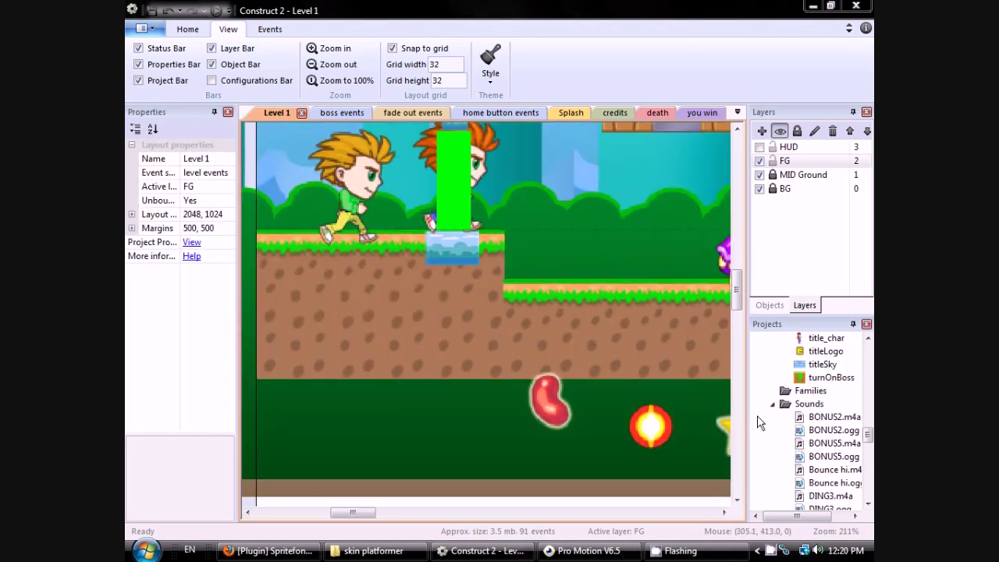
# - Delete the brick block left of the metal block on the floating platform near the start of Level 1
pyautogui.moveTo(737, 306); pyautogui.dragTo(740, 268)
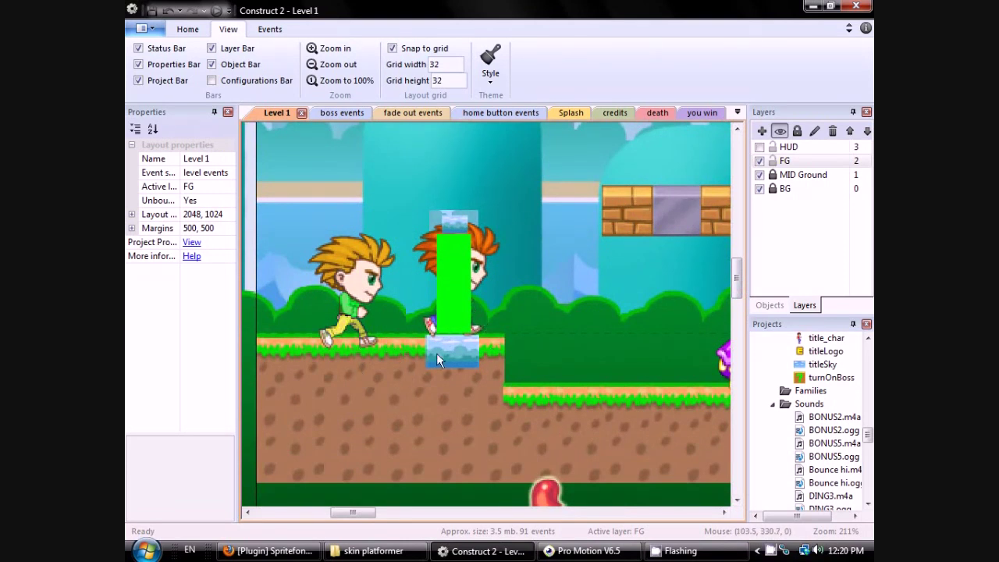
pyautogui.moveTo(731, 286)
pyautogui.mouseDown()
pyautogui.moveTo(728, 219)
pyautogui.moveTo(727, 267)
pyautogui.mouseUp()
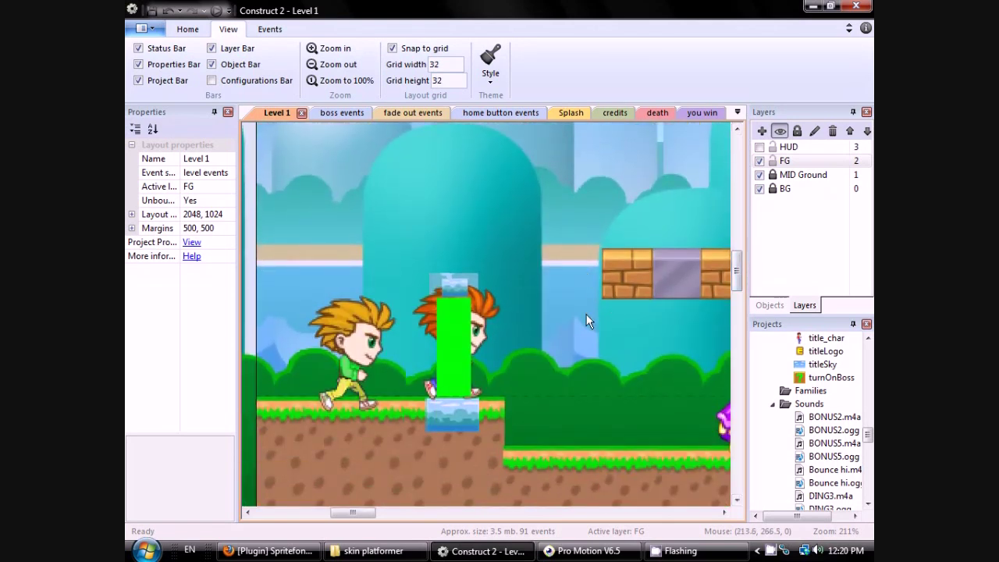
pyautogui.click(631, 279)
pyautogui.press('Delete')
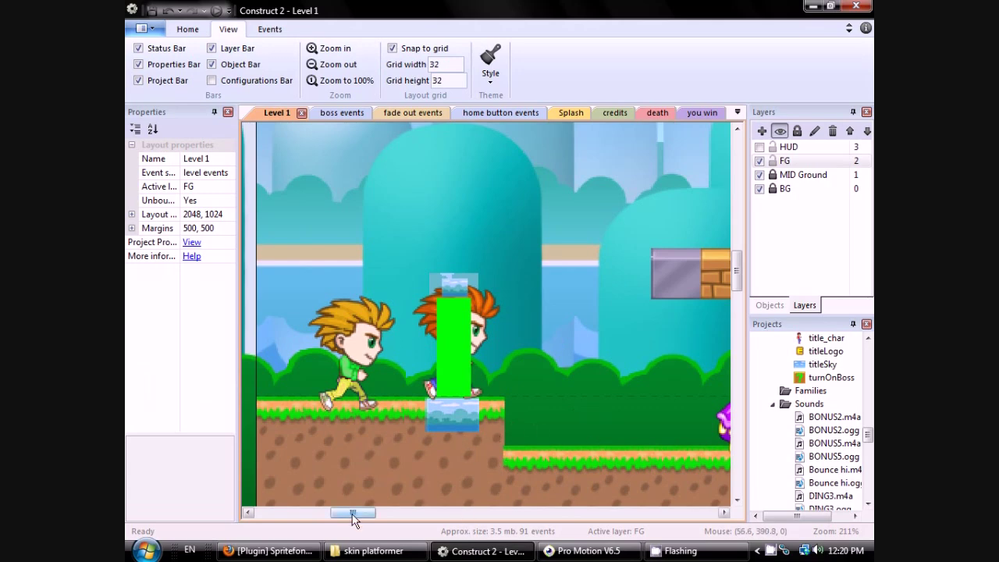
# - Extend the floating grass platform above the purple enemy with a copy of its Sprite2 end tile at 576, 224
pyautogui.moveTo(352, 513); pyautogui.dragTo(410, 499)
pyautogui.click(565, 278)
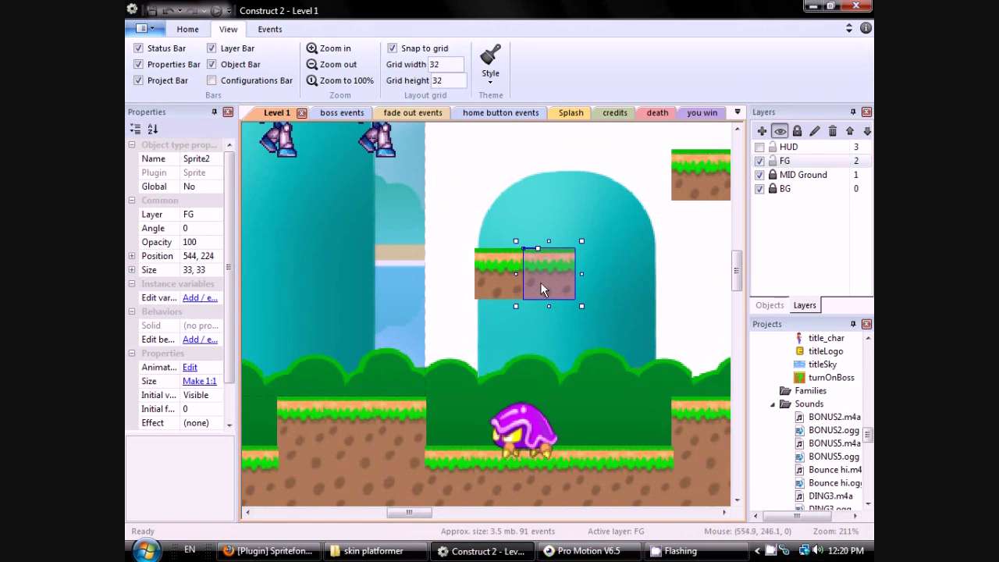
pyautogui.moveTo(541, 283); pyautogui.dragTo(604, 288)
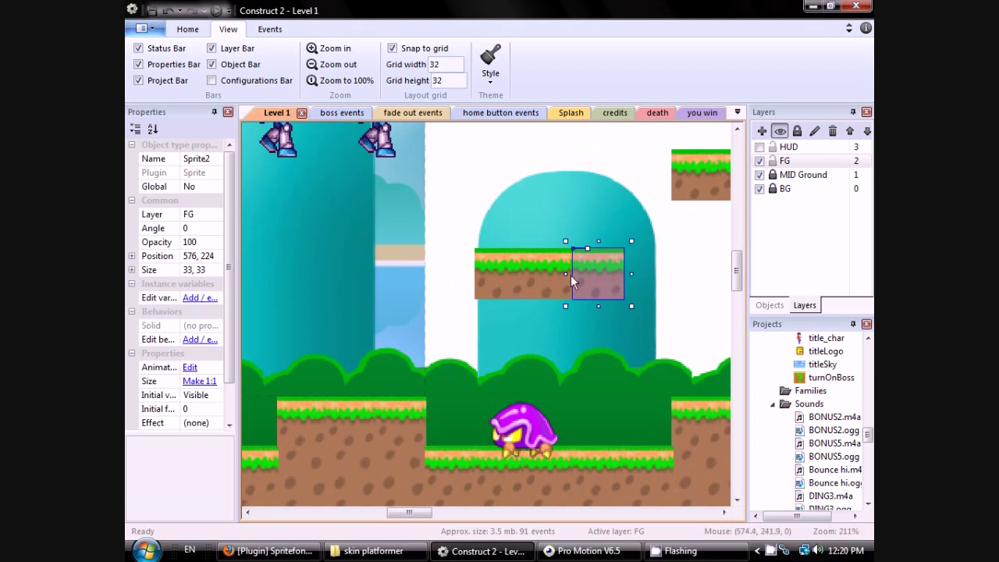
# - Place a copy of the purple Sprite5 enemy on the raised ground beyond the dip, at 672, 320
pyautogui.click(525, 419)
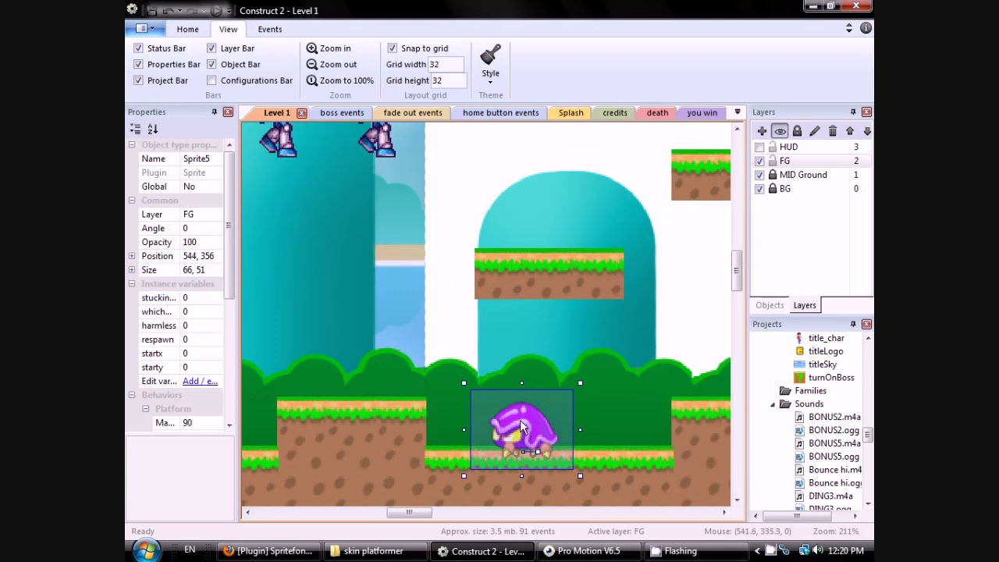
pyautogui.keyDown('ctrl'); pyautogui.moveTo(523, 427); pyautogui.dragTo(717, 375); pyautogui.keyUp('ctrl')
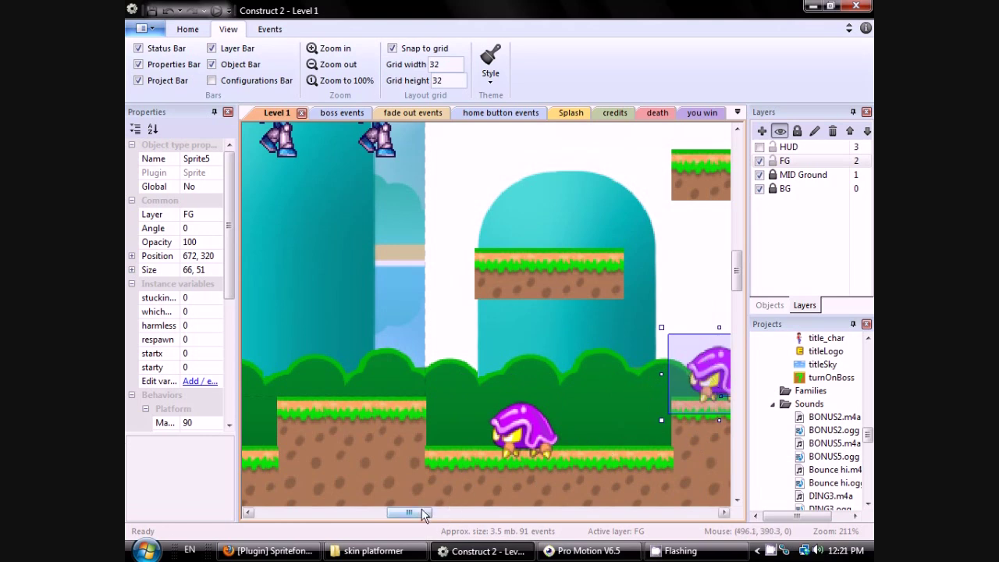
# - Insert a new Sprite object on the FG layer in the open area near the start of Level 1
pyautogui.moveTo(422, 515); pyautogui.dragTo(381, 507)
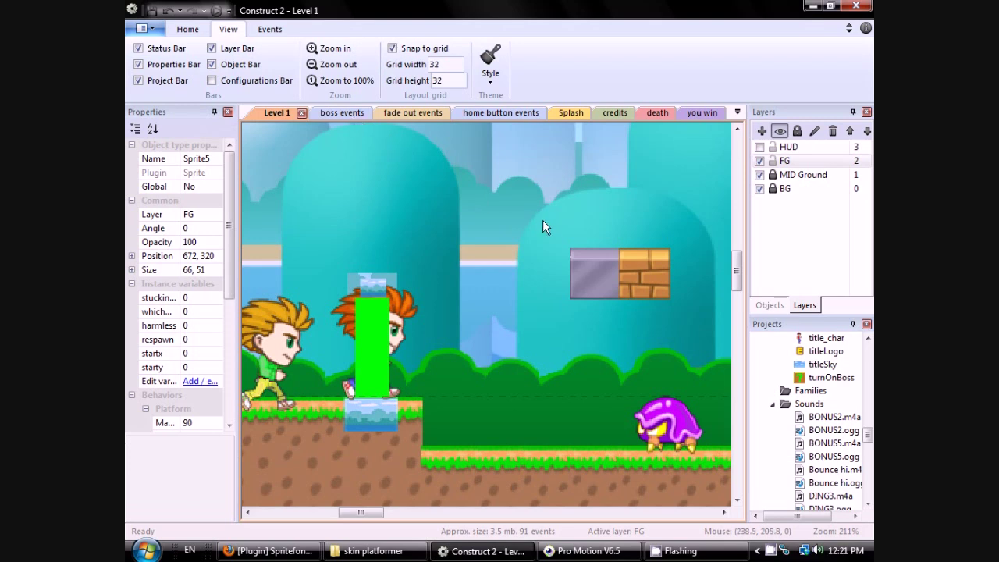
pyautogui.scroll(-1, 548, 228)
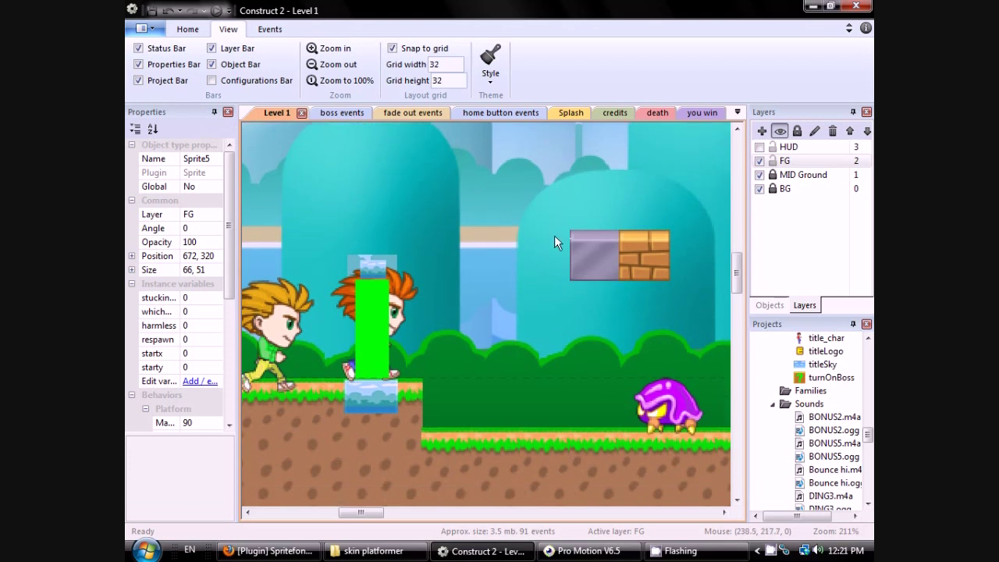
pyautogui.click(773, 189)
pyautogui.click(787, 163)
pyautogui.doubleClick(481, 239)
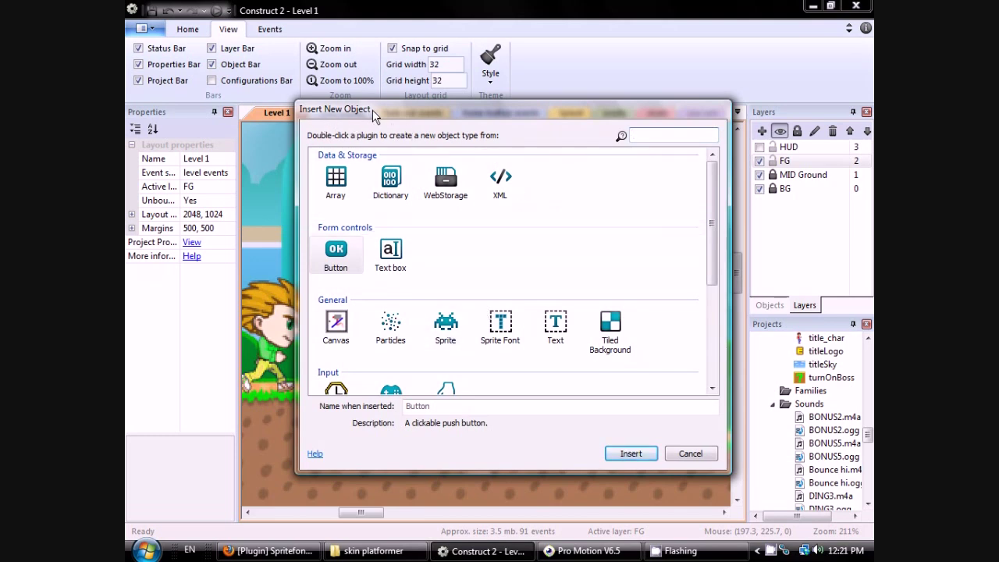
pyautogui.moveTo(374, 115); pyautogui.dragTo(353, 90)
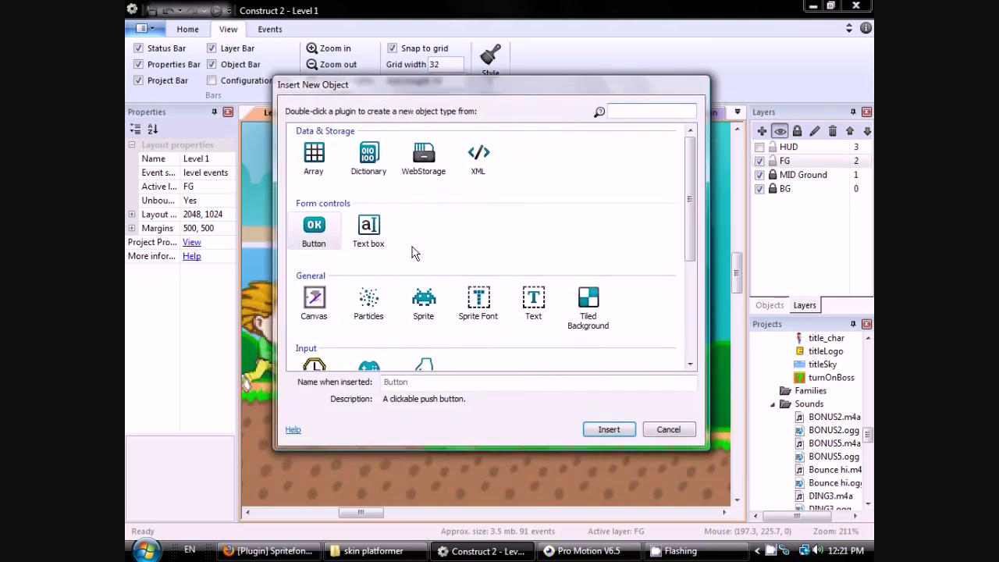
pyautogui.click(426, 303)
pyautogui.doubleClick(426, 304)
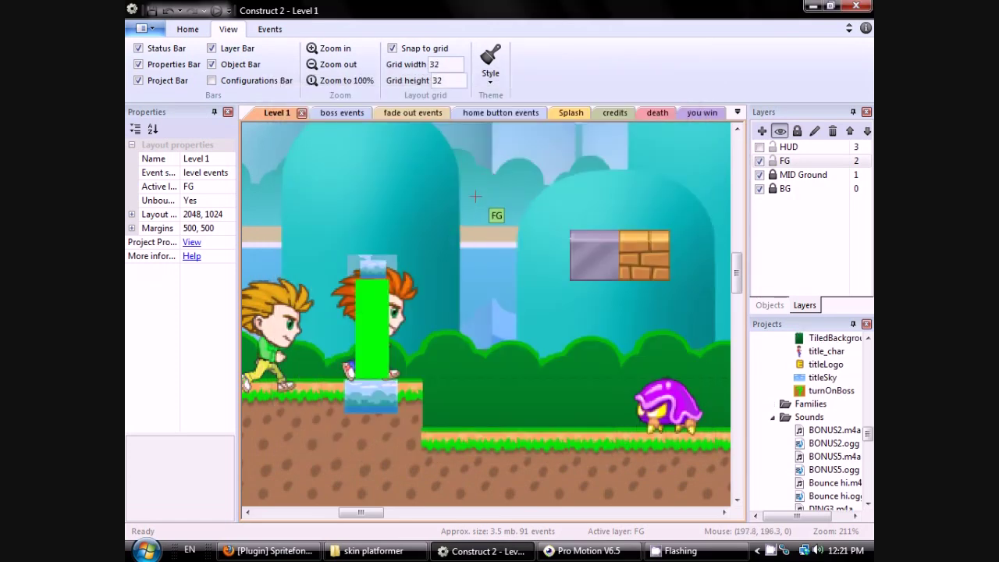
pyautogui.click(477, 244)
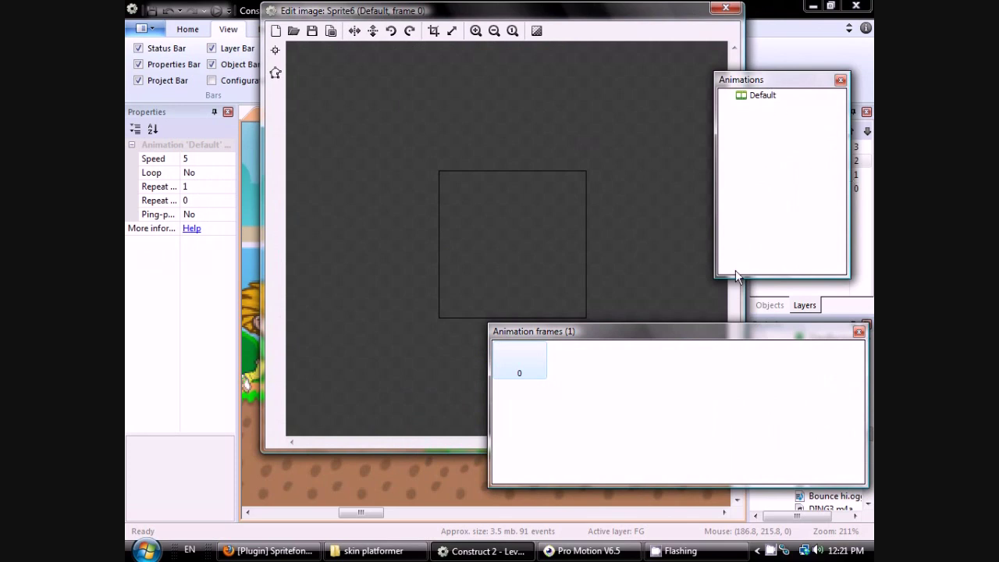
# - Load explo_3.png from the effects folder of platformerPack - 3 as the new sprite's image and close the image editor
pyautogui.moveTo(721, 331); pyautogui.dragTo(677, 337)
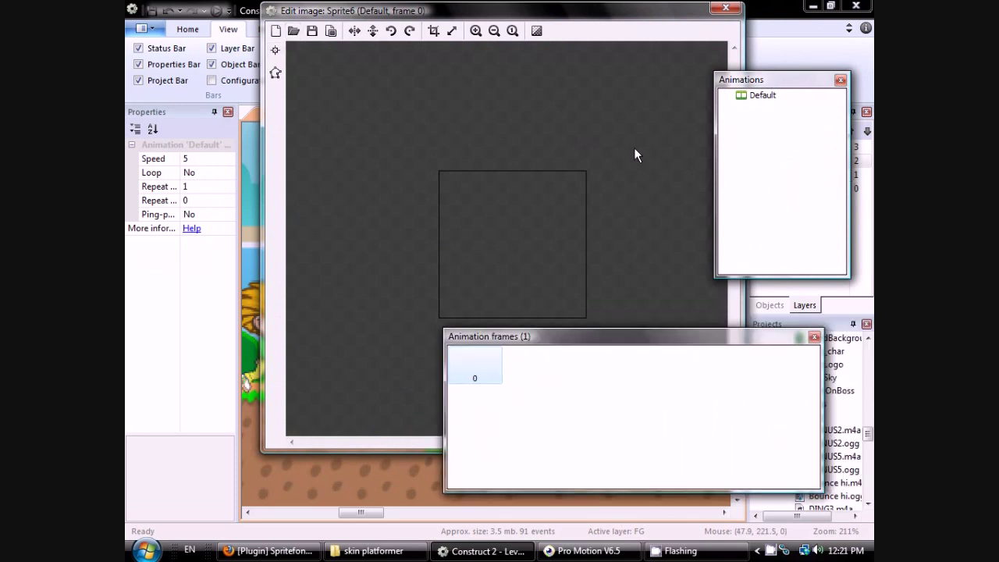
pyautogui.click(294, 32)
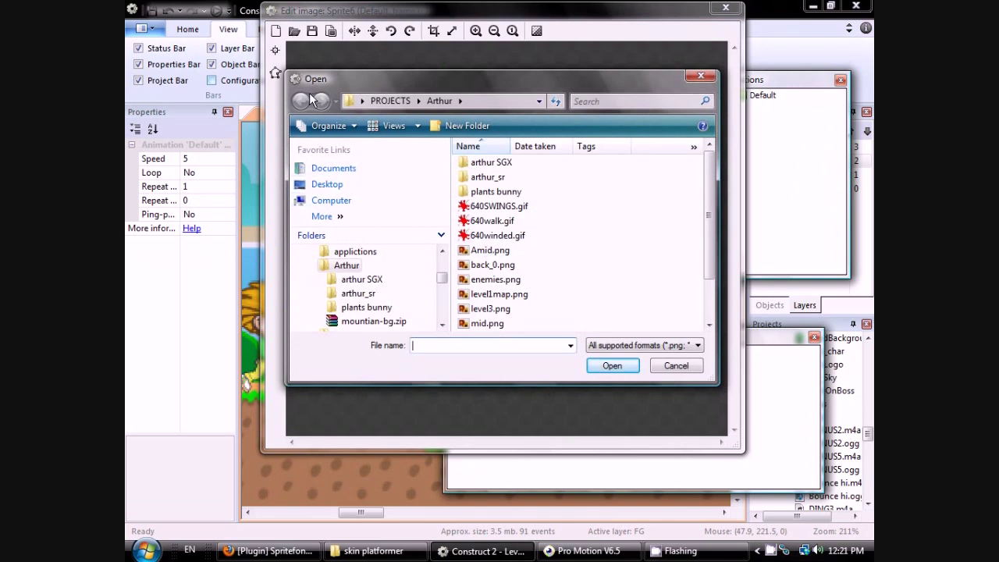
pyautogui.click(362, 184)
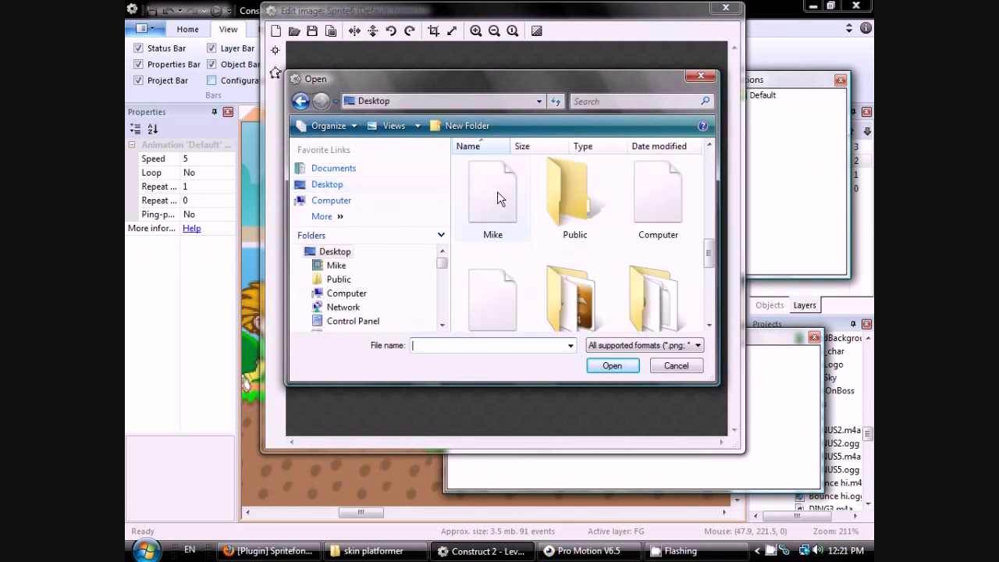
pyautogui.scroll(-3, 497, 191)
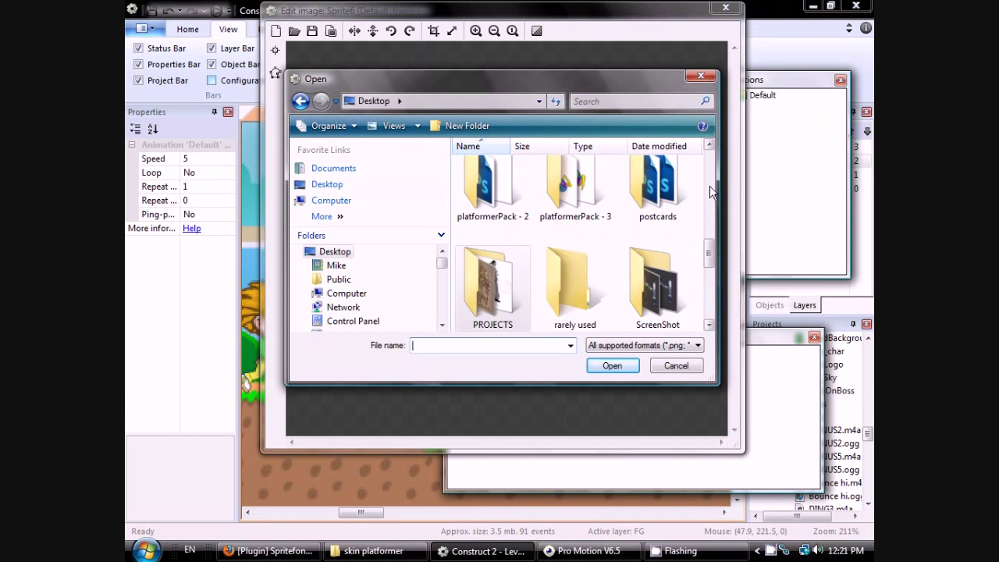
pyautogui.doubleClick(581, 188)
pyautogui.scroll(-6, 580, 205)
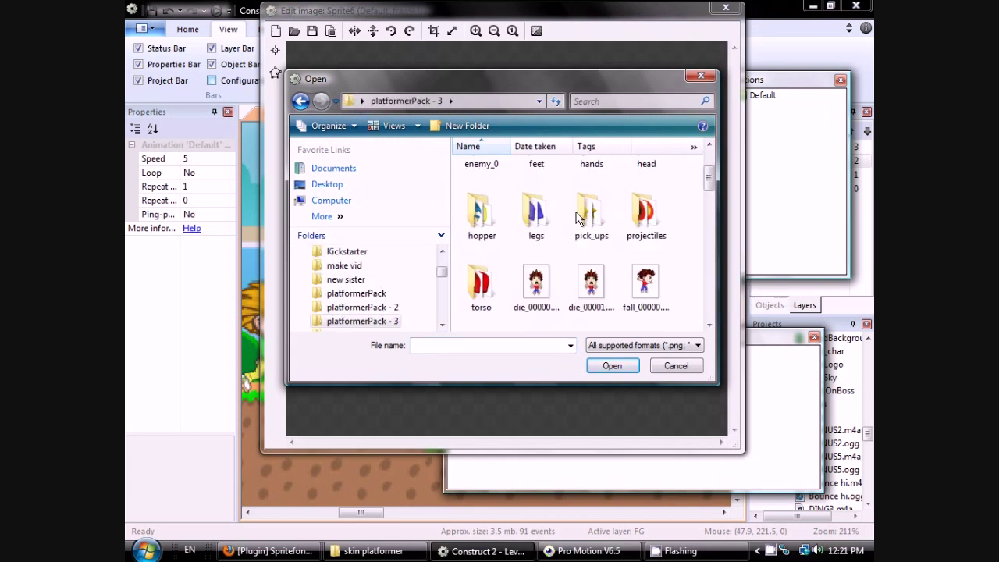
pyautogui.scroll(-6, 578, 220)
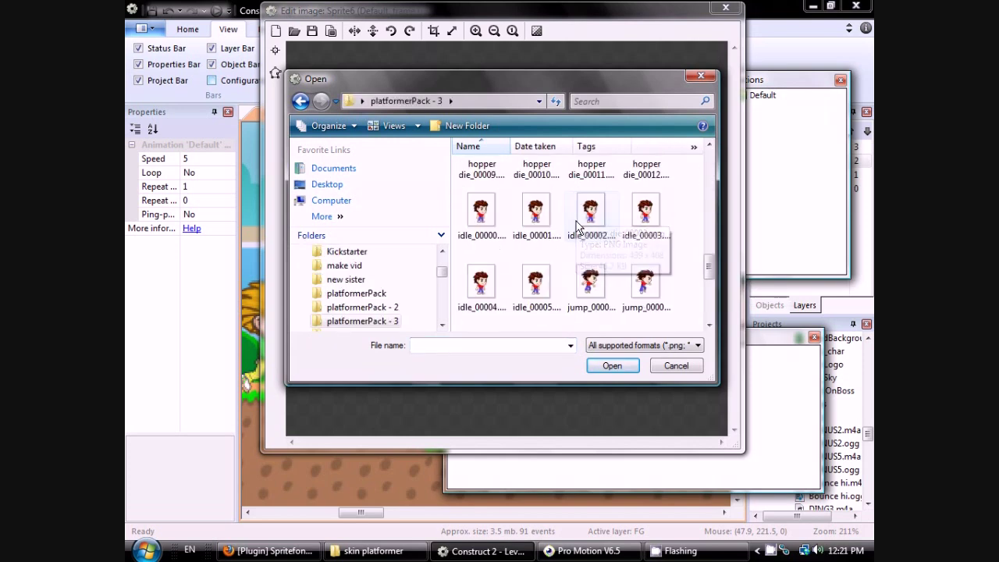
pyautogui.scroll(12, 579, 225)
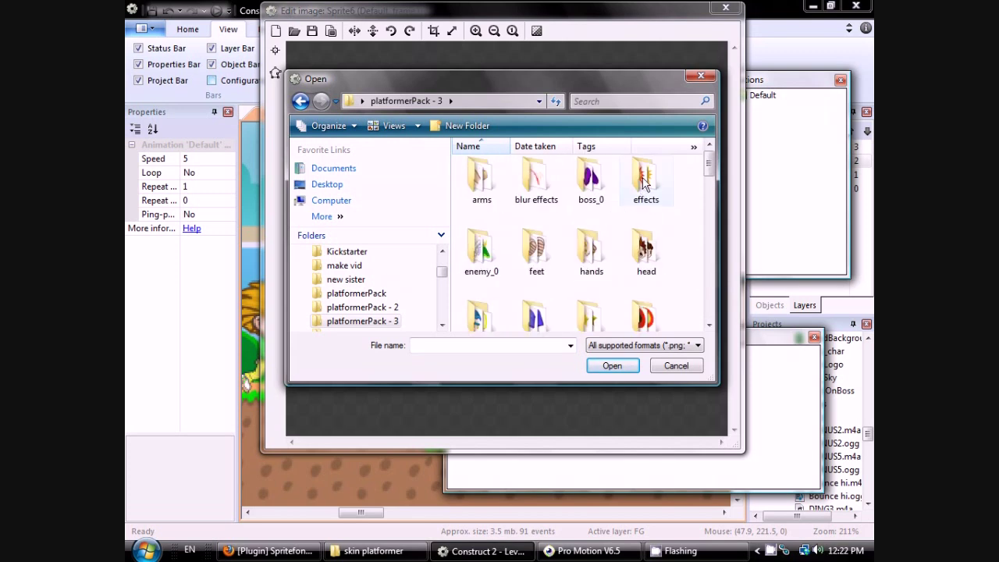
pyautogui.doubleClick(645, 182)
pyautogui.scroll(-2, 592, 212)
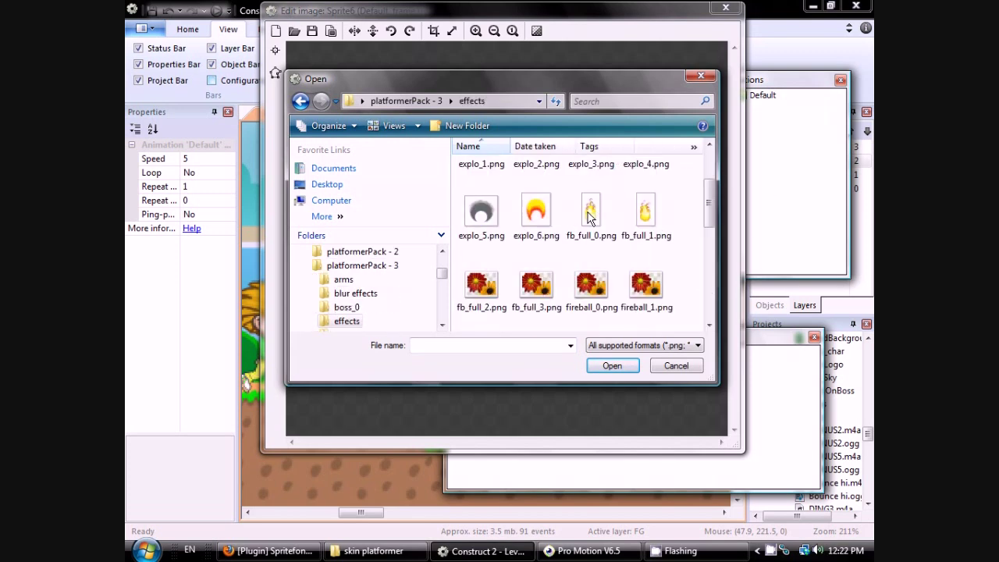
pyautogui.scroll(3, 578, 282)
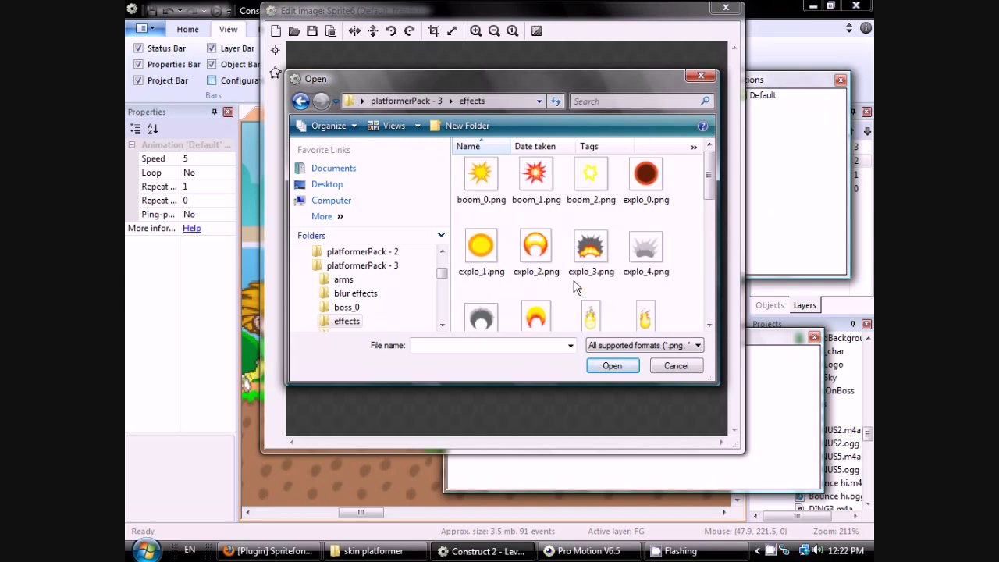
pyautogui.doubleClick(590, 243)
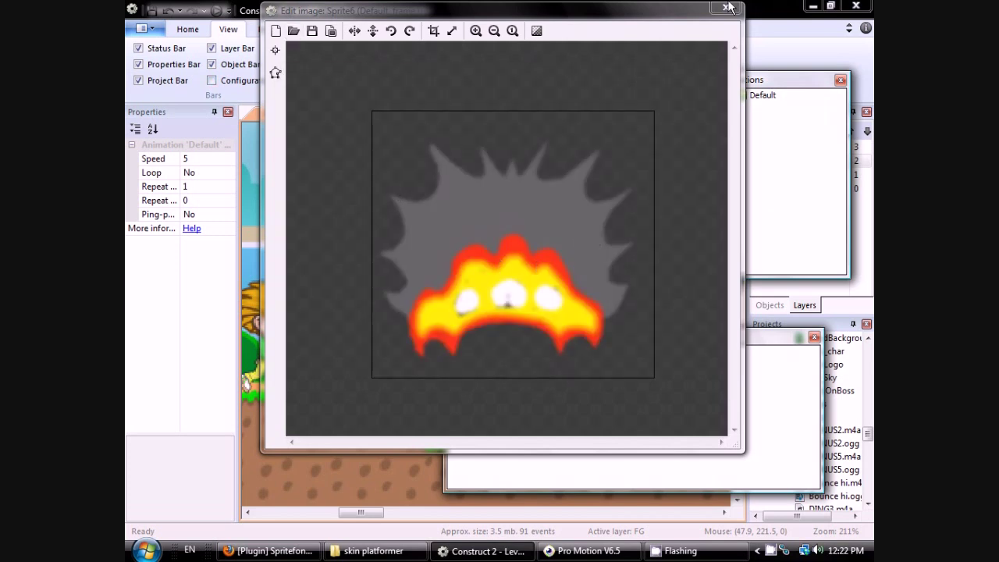
pyautogui.click(725, 7)
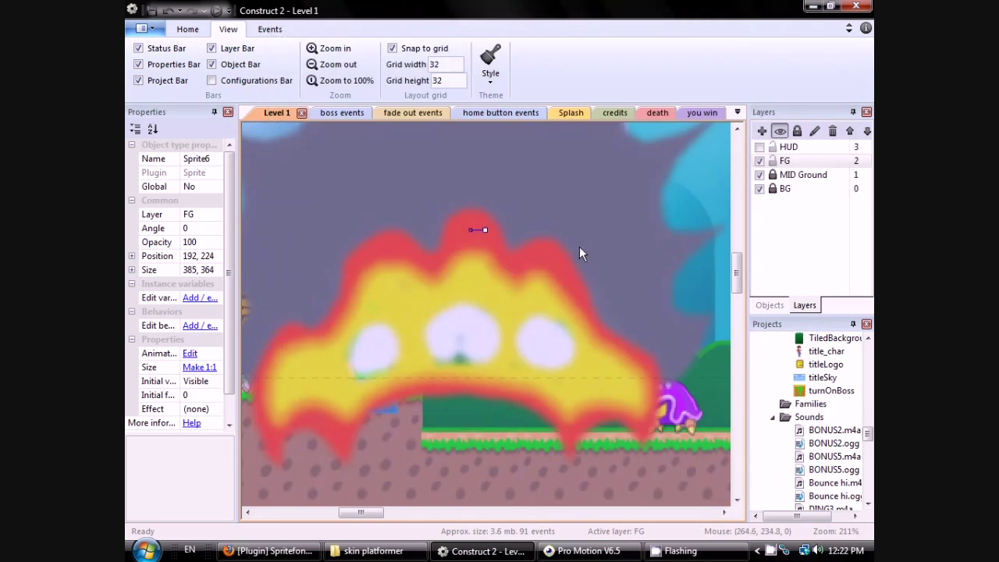
# - Scale the explosion sprite down to 128 by 128
pyautogui.scroll(-2, 495, 346)
pyautogui.scroll(1, 493, 347)
pyautogui.scroll(-2, 493, 348)
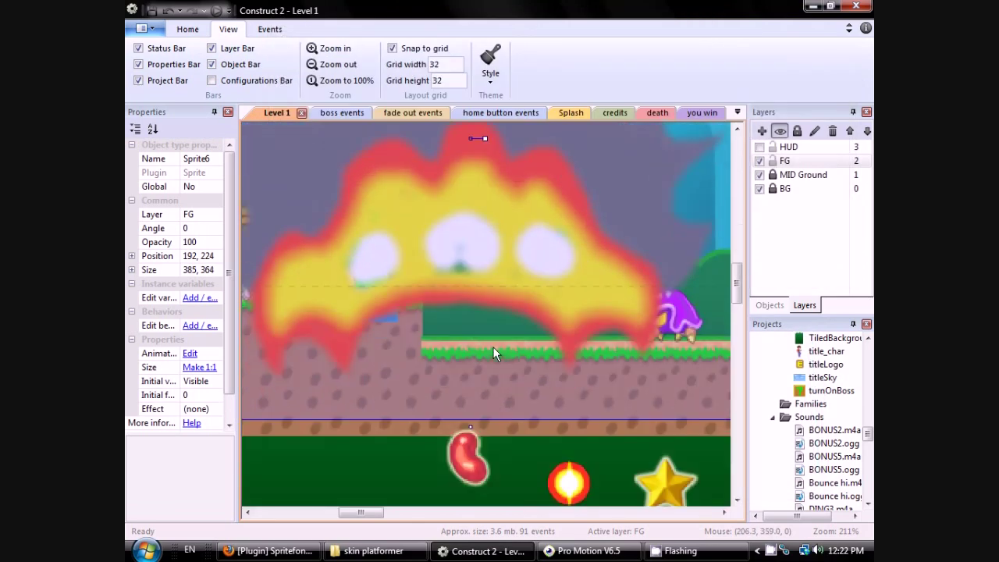
pyautogui.press('super')
pyautogui.click(531, 26)
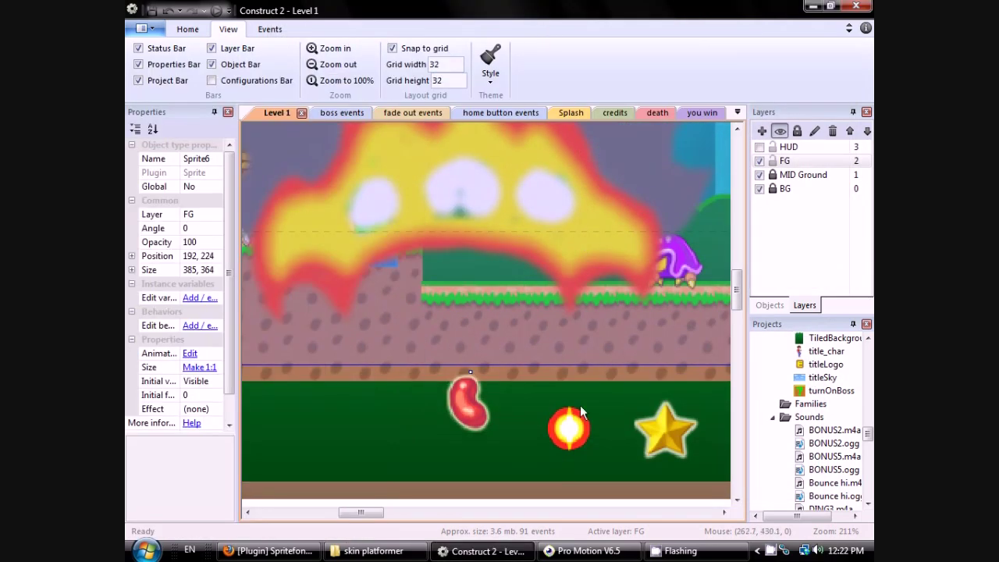
pyautogui.keyDown('ctrl'); pyautogui.scroll(-2, 565, 383); pyautogui.keyUp('ctrl')
pyautogui.keyDown('ctrl'); pyautogui.scroll(-4, 565, 384); pyautogui.keyUp('ctrl')
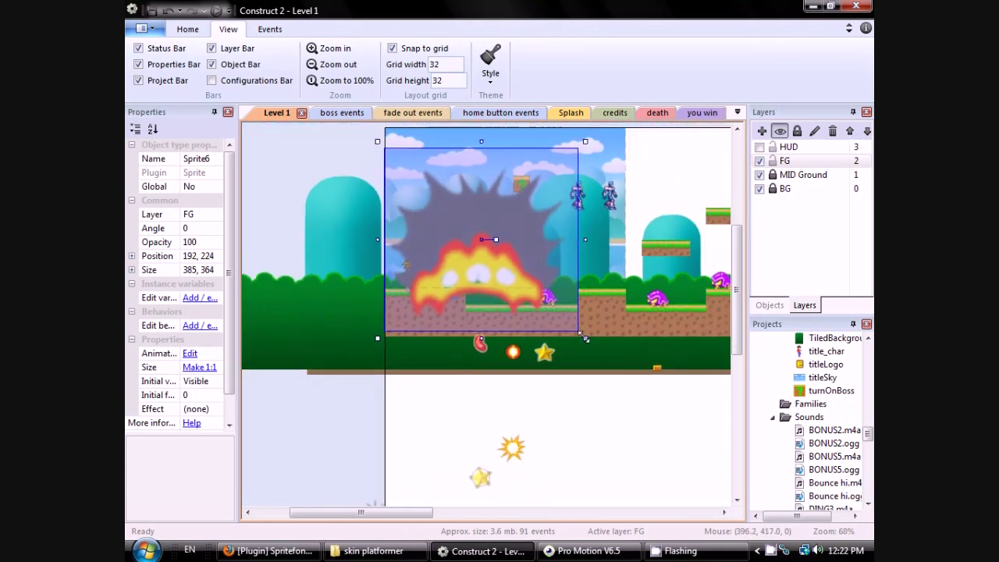
pyautogui.moveTo(523, 284); pyautogui.dragTo(456, 221)
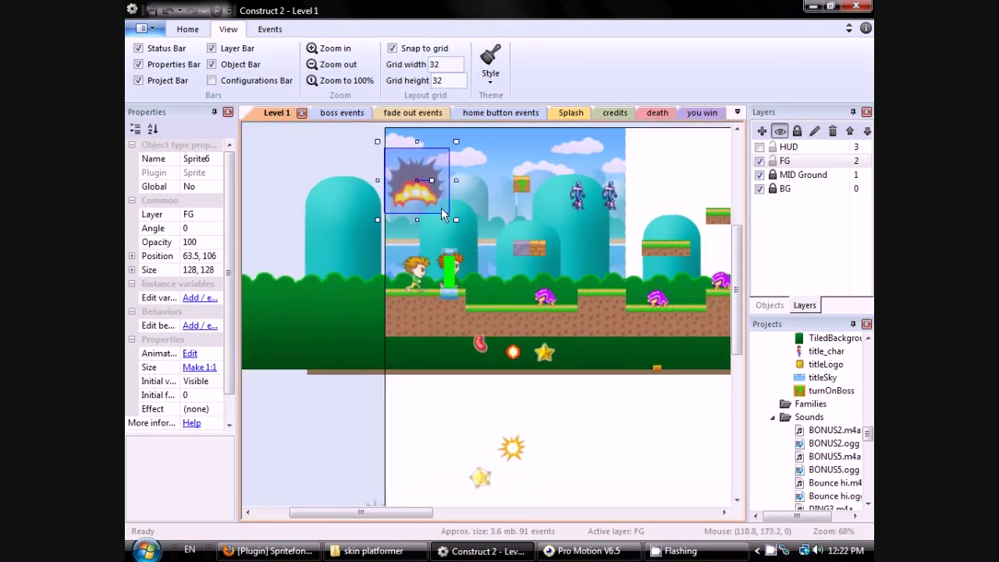
# - Move the explosion sprite in grid steps over the player characters at the level start, ending at 128, 288
pyautogui.moveTo(415, 194); pyautogui.dragTo(463, 253)
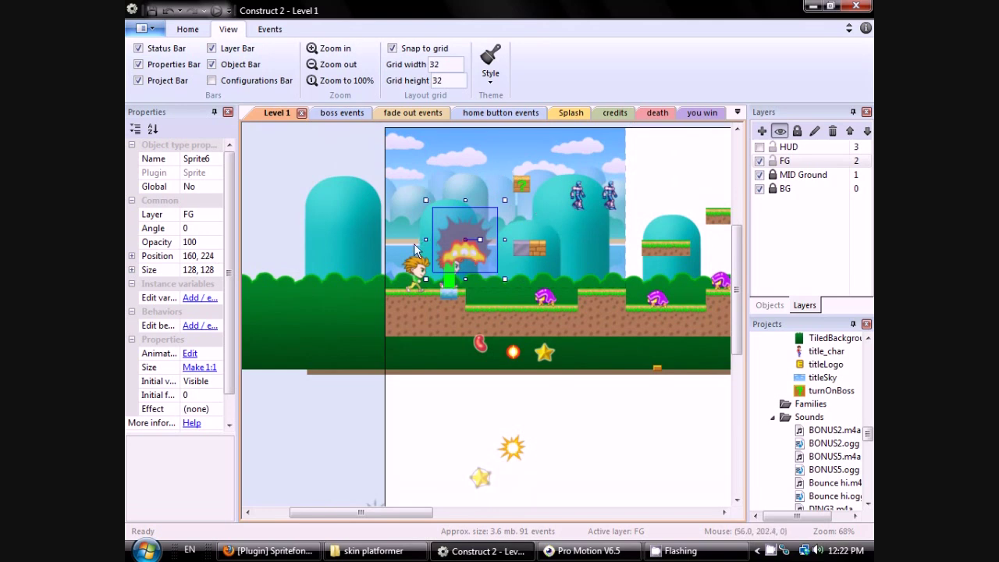
pyautogui.moveTo(462, 259); pyautogui.dragTo(508, 291)
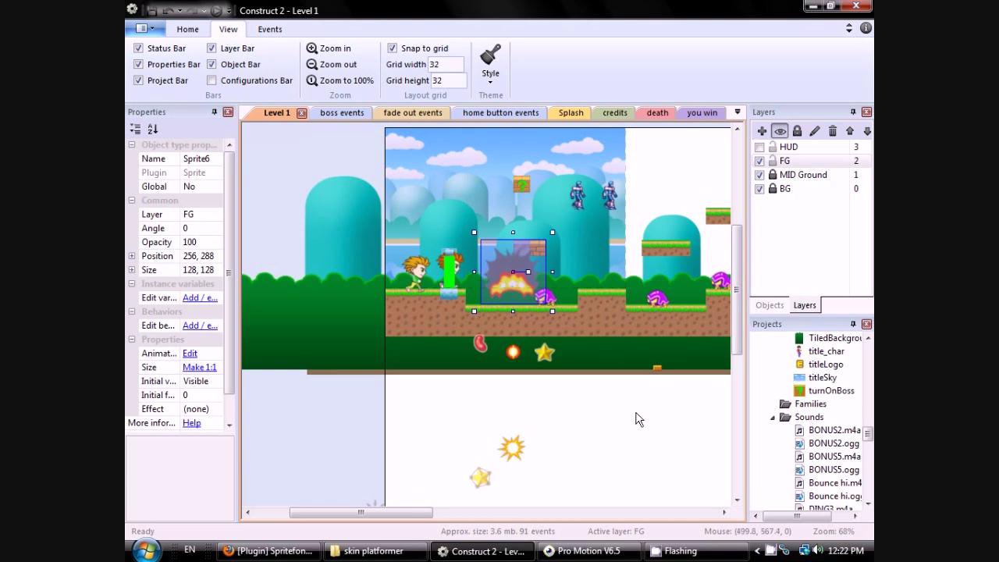
pyautogui.moveTo(500, 292); pyautogui.dragTo(502, 260)
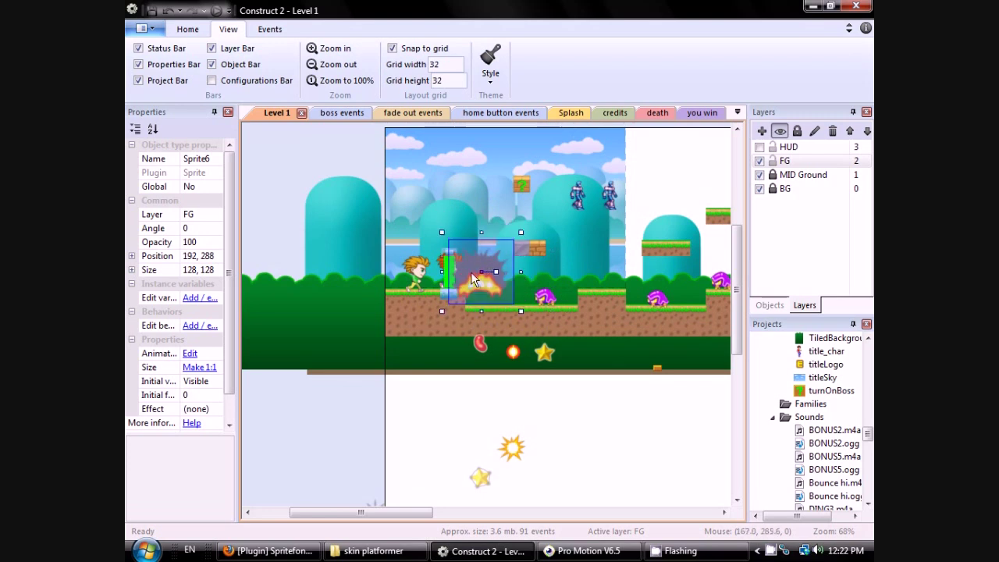
pyautogui.moveTo(478, 255); pyautogui.dragTo(438, 275)
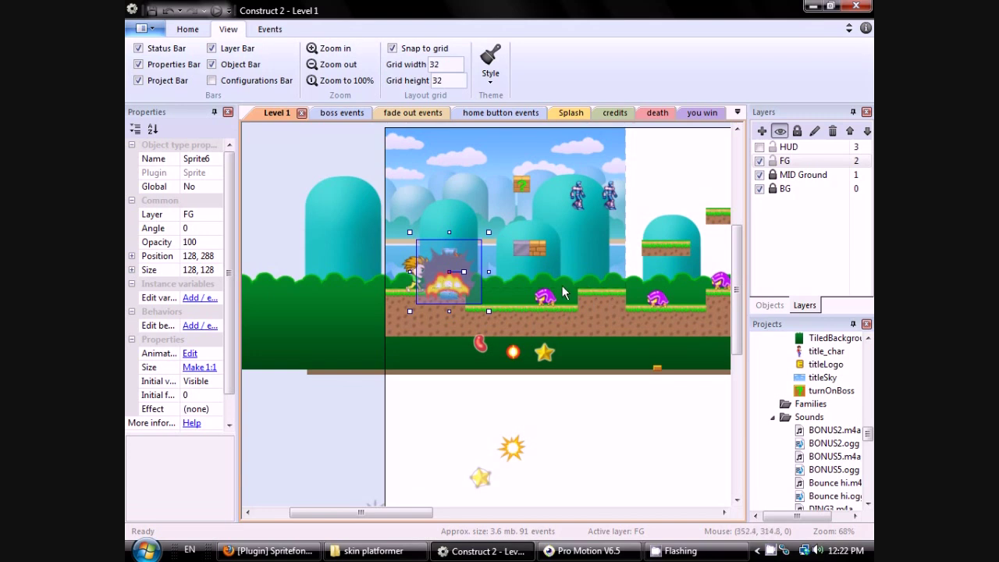
# - Send the explosion sprite to the bottom of its layer's Z order
pyautogui.rightClick(441, 273)
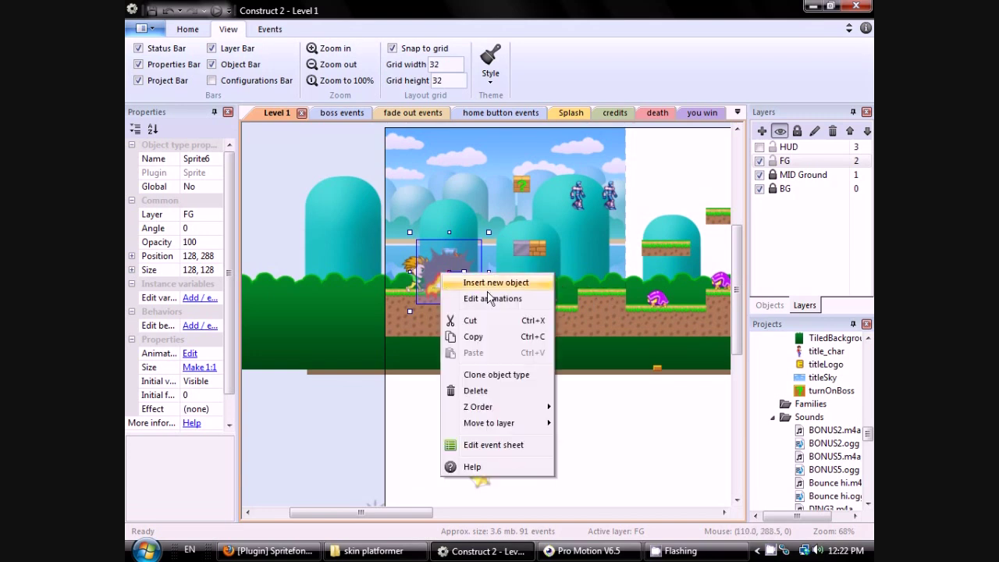
pyautogui.moveTo(487, 404)
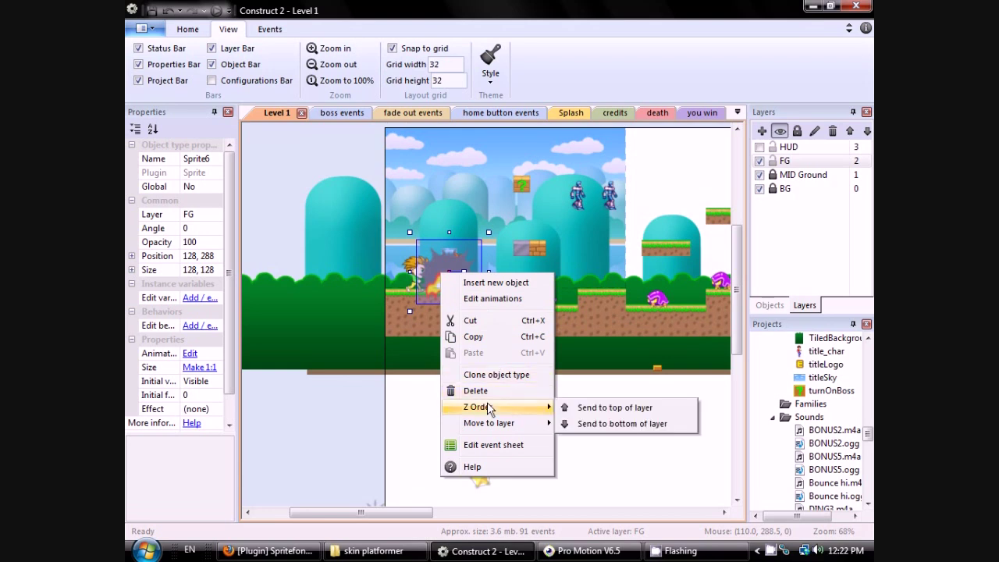
pyautogui.click(623, 424)
pyautogui.rightClick(455, 272)
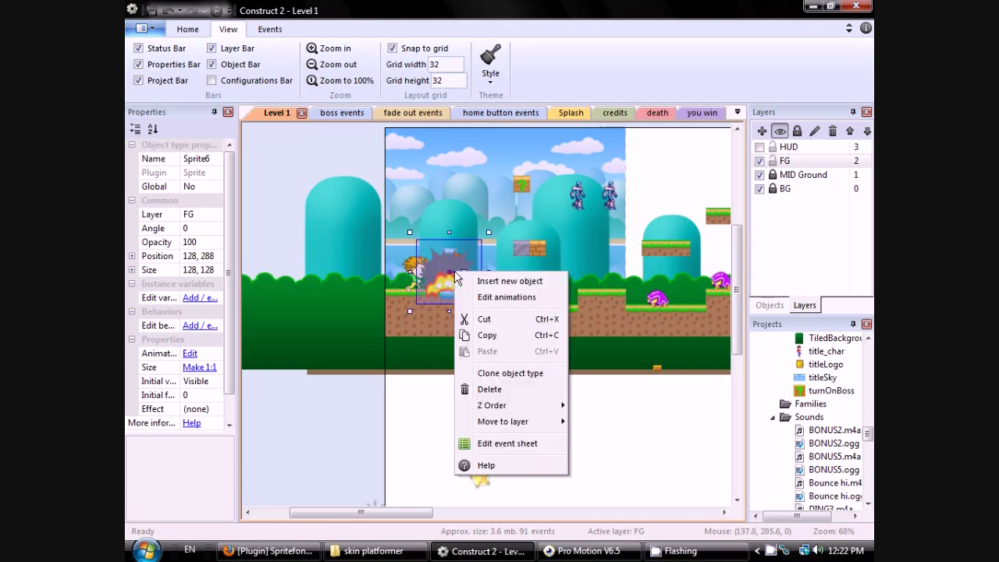
pyautogui.moveTo(521, 406)
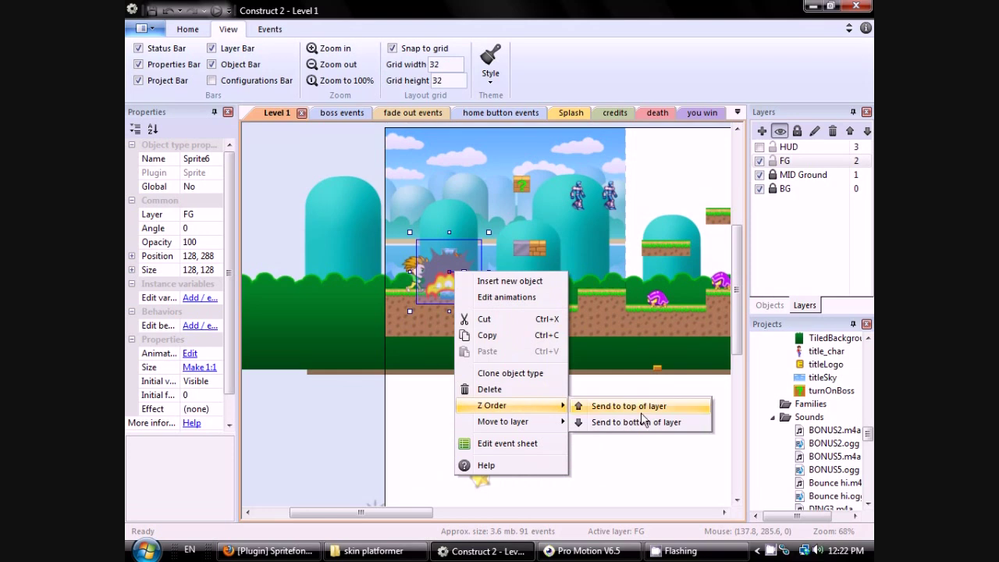
pyautogui.click(645, 425)
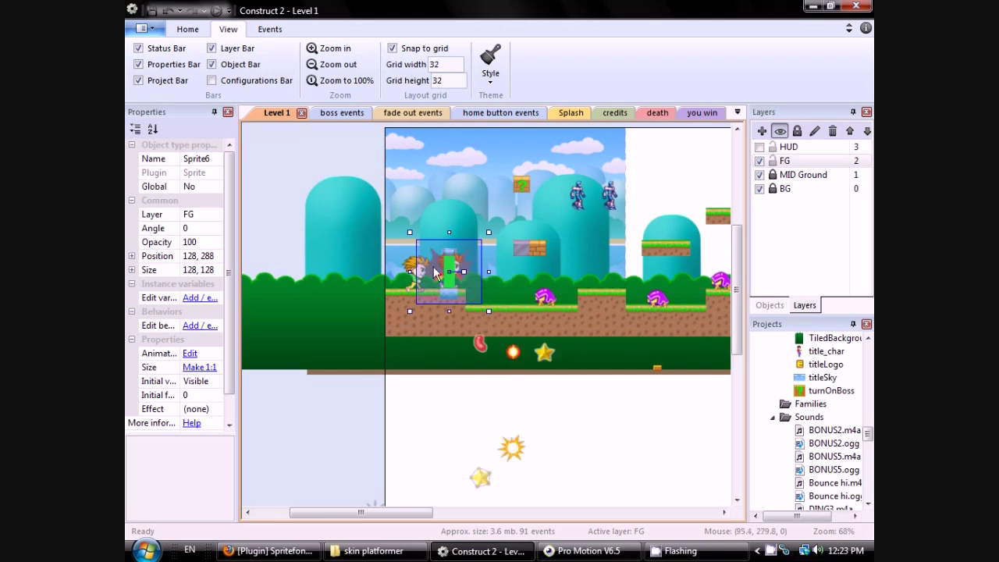
# - Move the two player characters apart, with the shooting one at 32, 320, and place the explosion sprite between them at 96, 288
pyautogui.moveTo(434, 270); pyautogui.dragTo(453, 256)
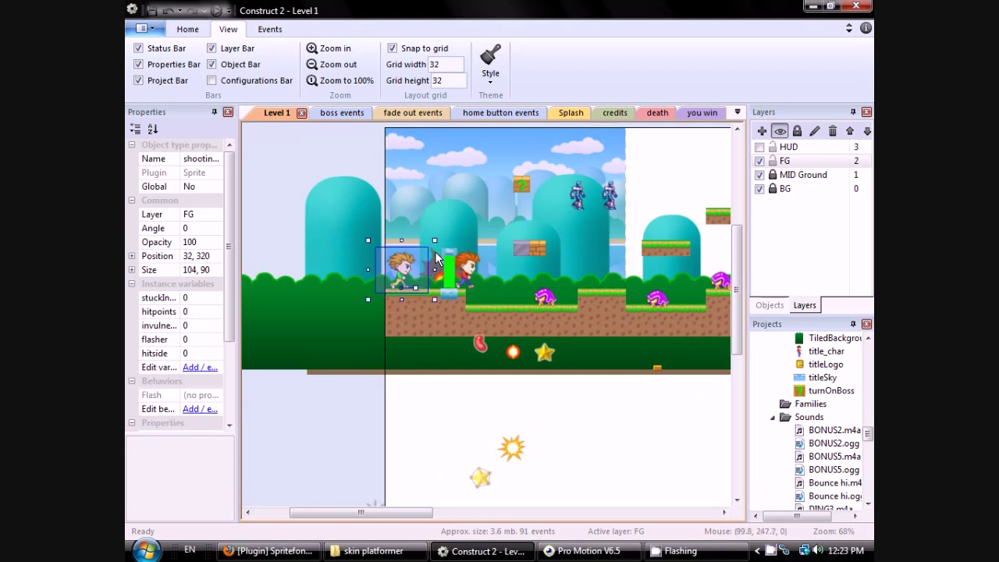
pyautogui.click(438, 265)
pyautogui.moveTo(438, 265); pyautogui.dragTo(421, 250)
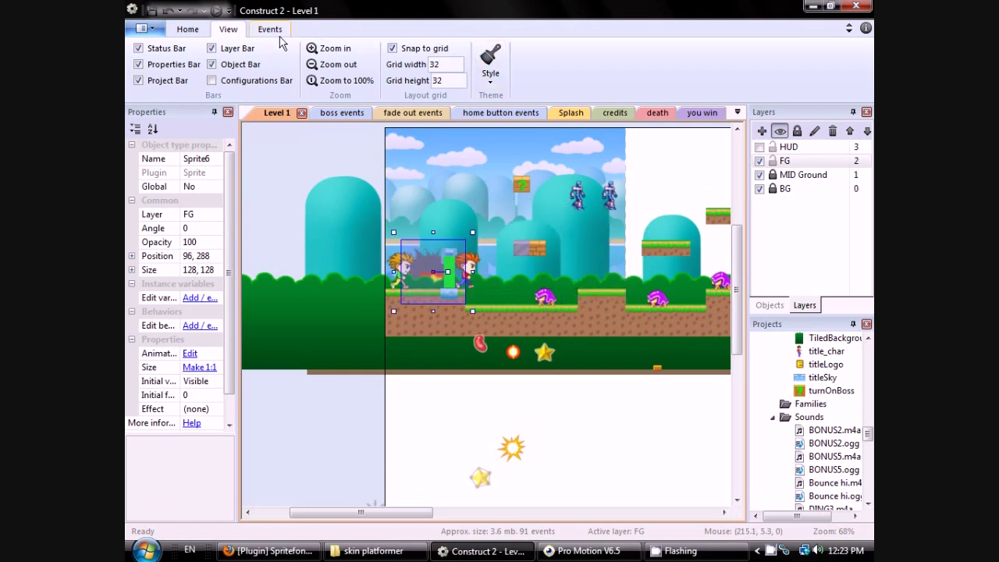
# - Run a browser preview of Level 1 to check the edited layout
pyautogui.click(218, 11)
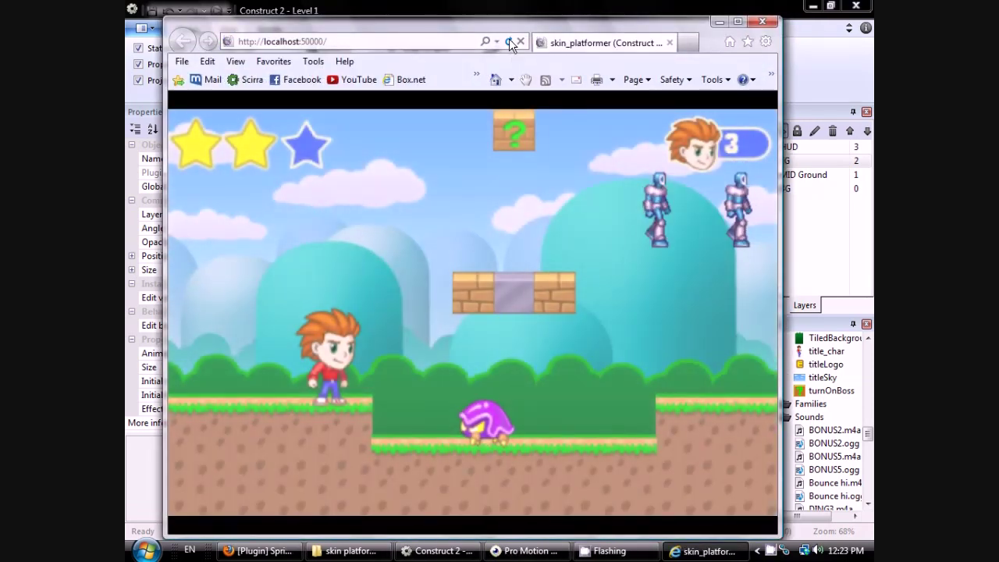
# - Reload the browser preview of Level 1 to watch it from the start, and close the preview window
pyautogui.click(510, 41)
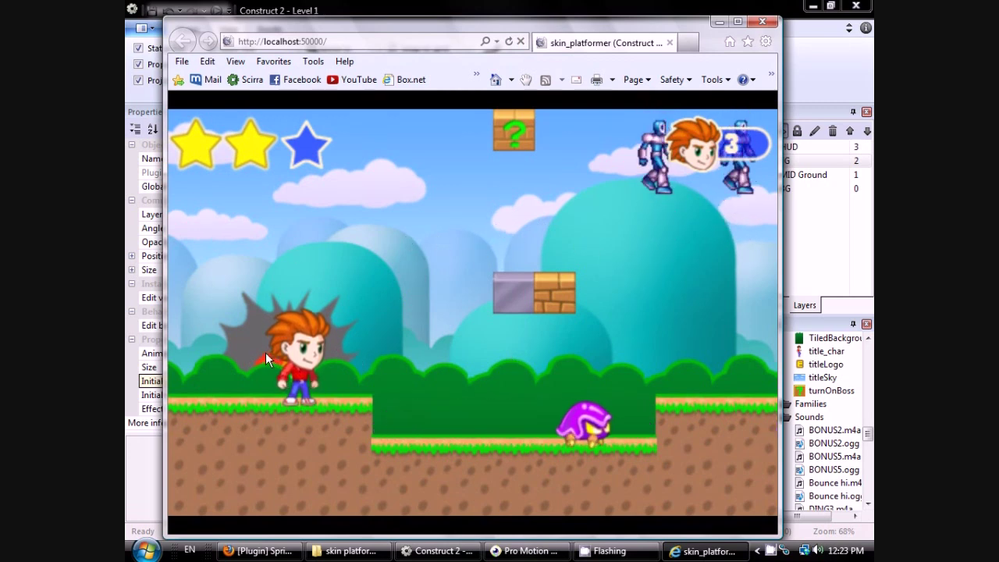
pyautogui.click(763, 24)
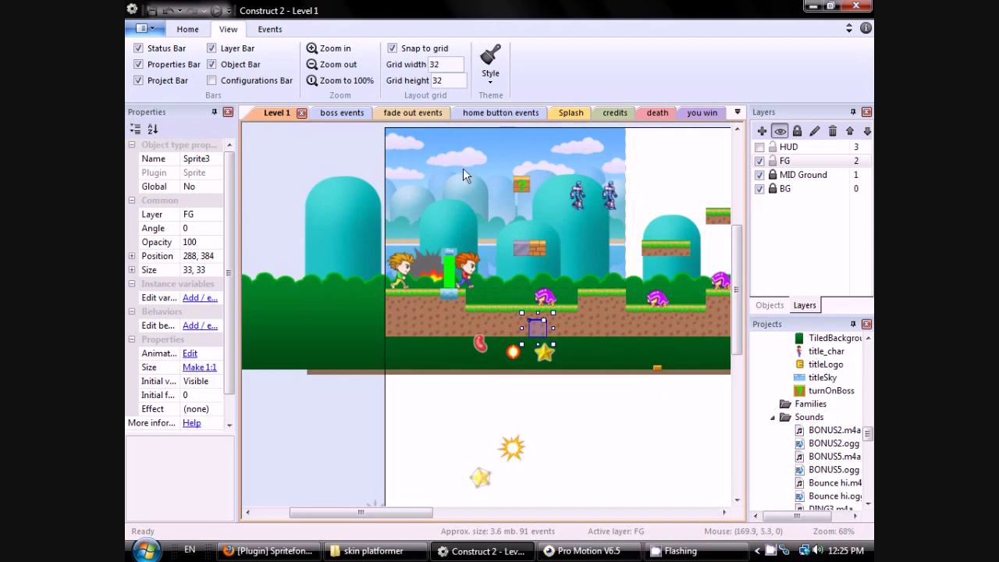
# - Inspect the collision polygon of the Sprite2 block over the lower ground just past the level start
pyautogui.keyDown('ctrl'); pyautogui.scroll(4, 564, 324); pyautogui.keyUp('ctrl')
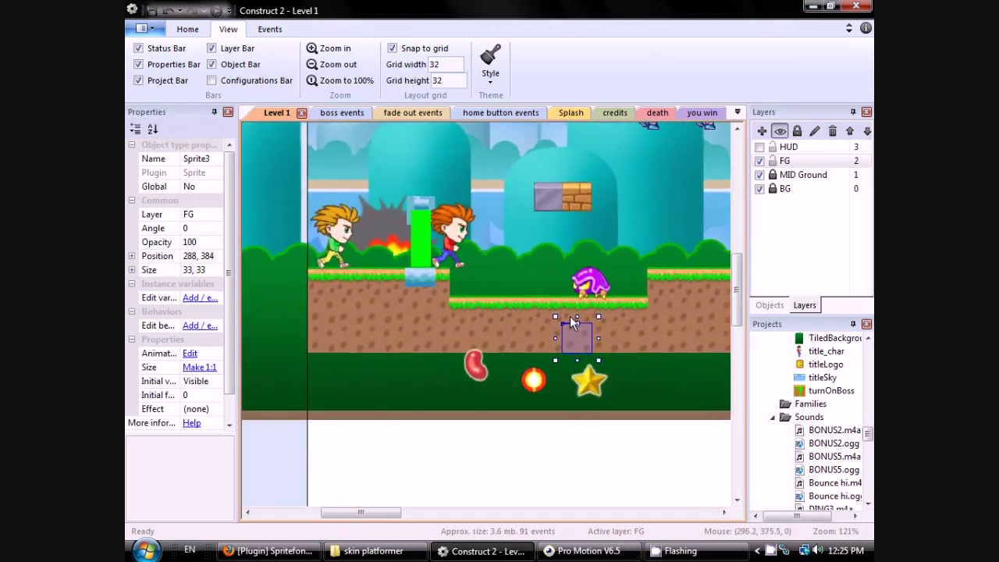
pyautogui.keyDown('ctrl'); pyautogui.scroll(1, 570, 320); pyautogui.keyUp('ctrl')
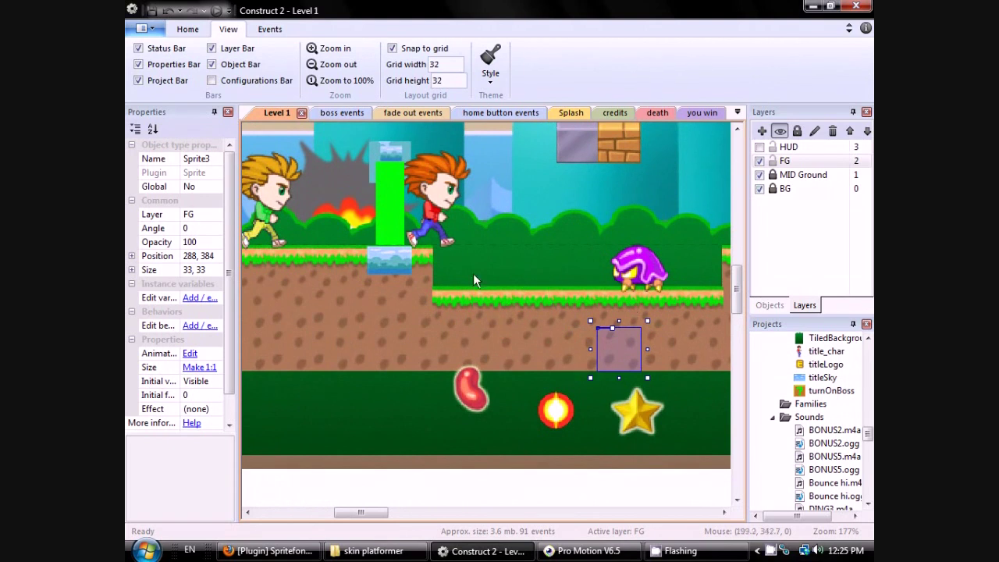
pyautogui.click(441, 307)
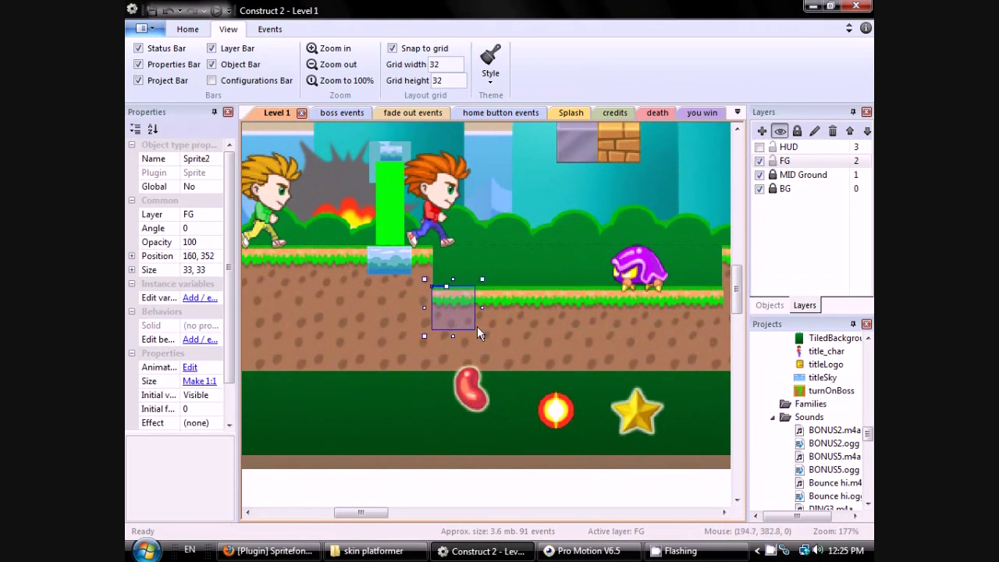
pyautogui.moveTo(367, 512); pyautogui.dragTo(346, 487)
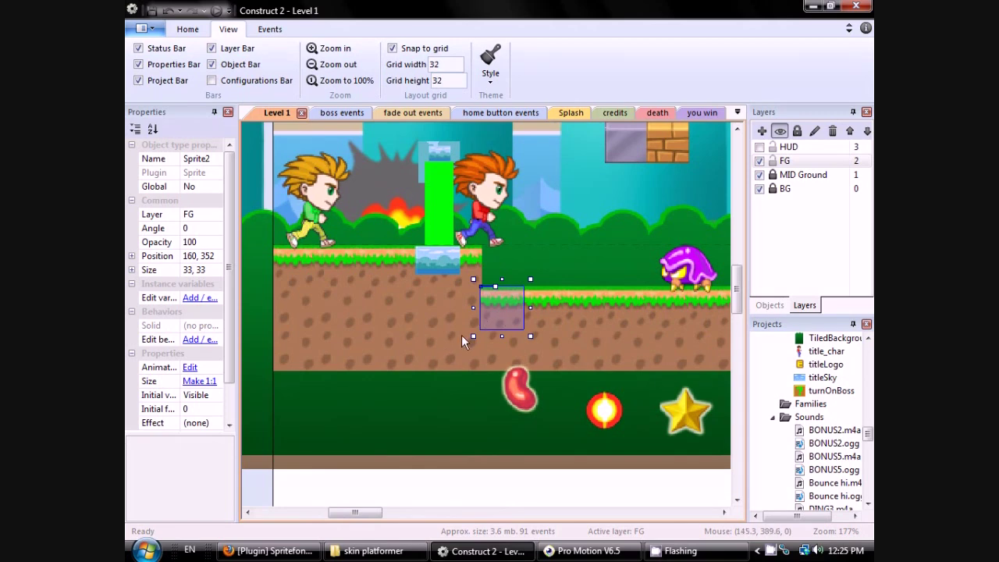
pyautogui.doubleClick(496, 306)
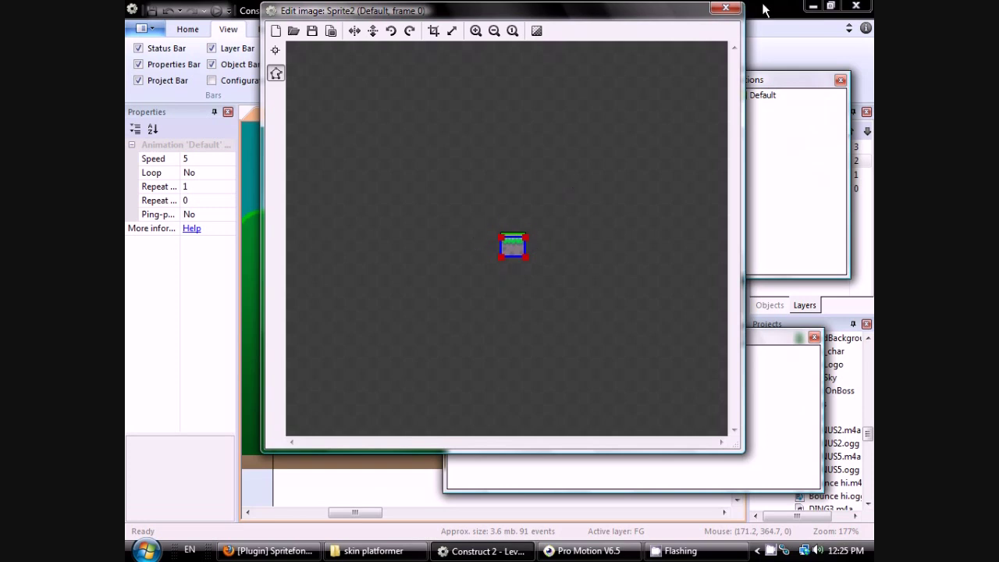
pyautogui.click(726, 8)
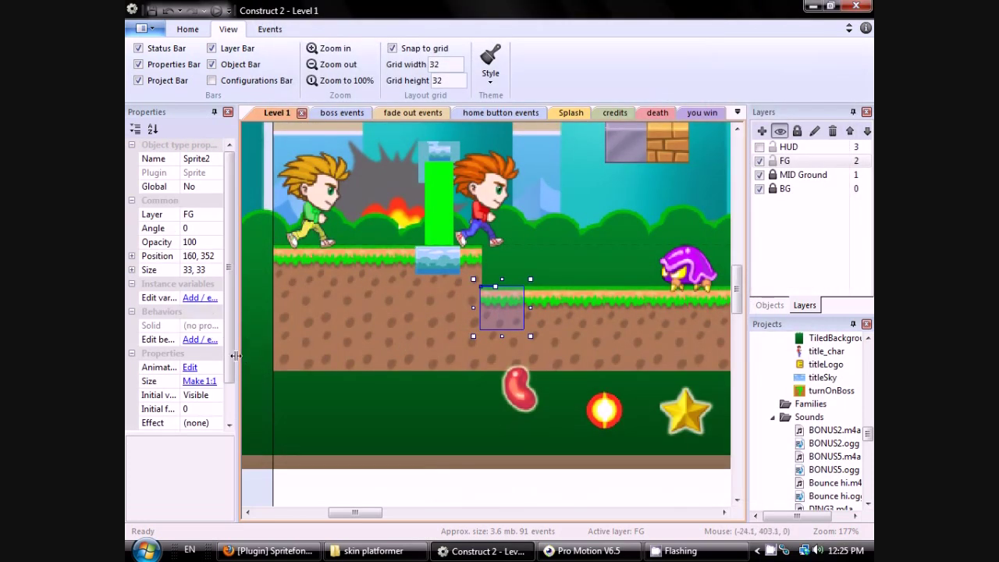
# - Widen the properties area and review the Sprite2 block's behaviors and the behaviors available to add, without adding any
pyautogui.moveTo(236, 357); pyautogui.dragTo(343, 368)
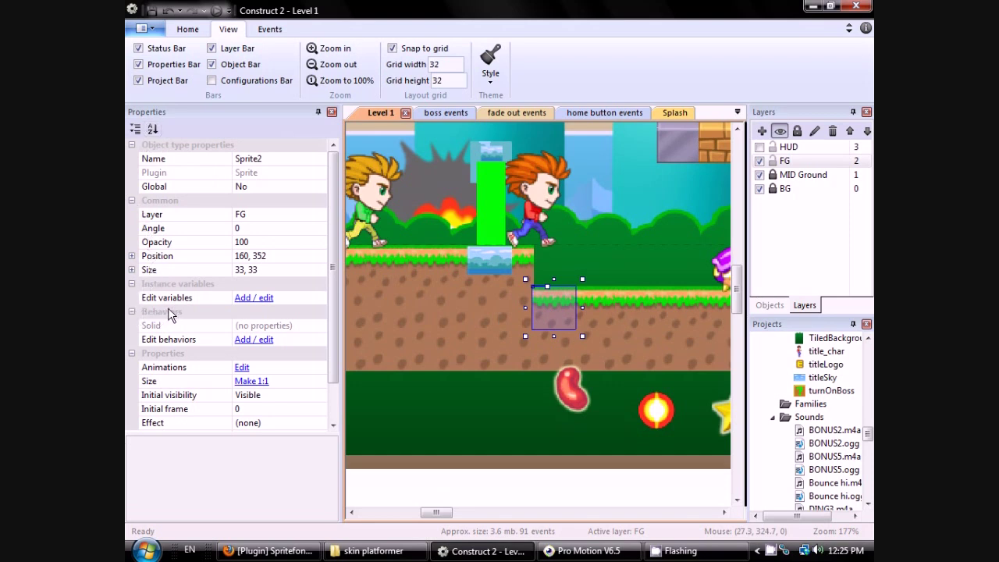
pyautogui.click(243, 342)
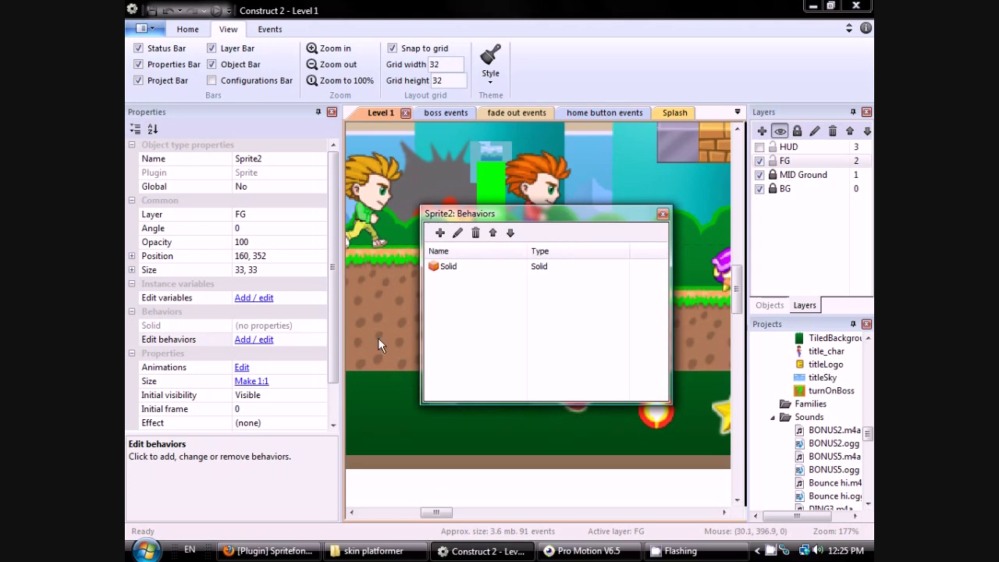
pyautogui.click(440, 233)
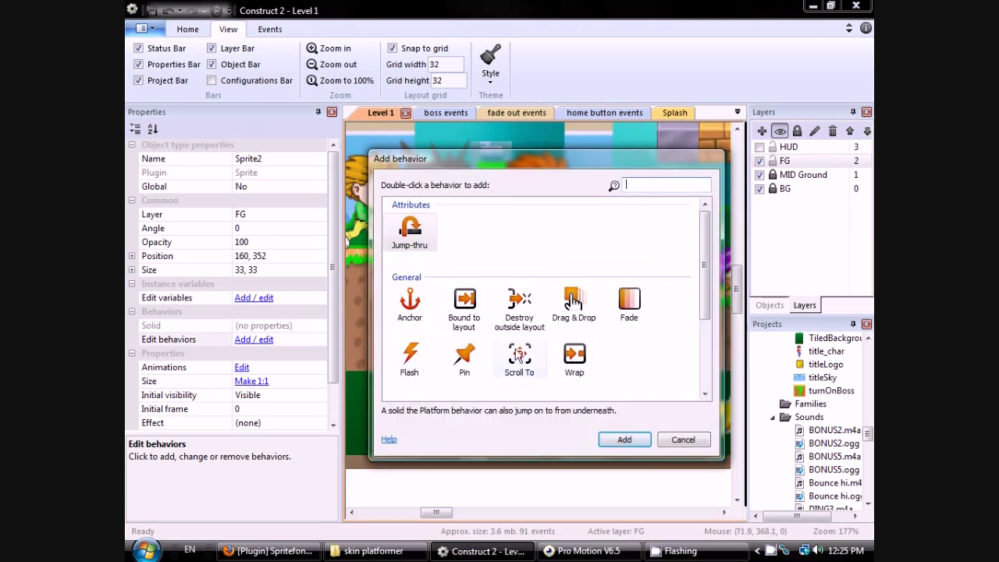
pyautogui.moveTo(707, 266); pyautogui.dragTo(673, 274)
pyautogui.moveTo(682, 442); pyautogui.dragTo(525, 208)
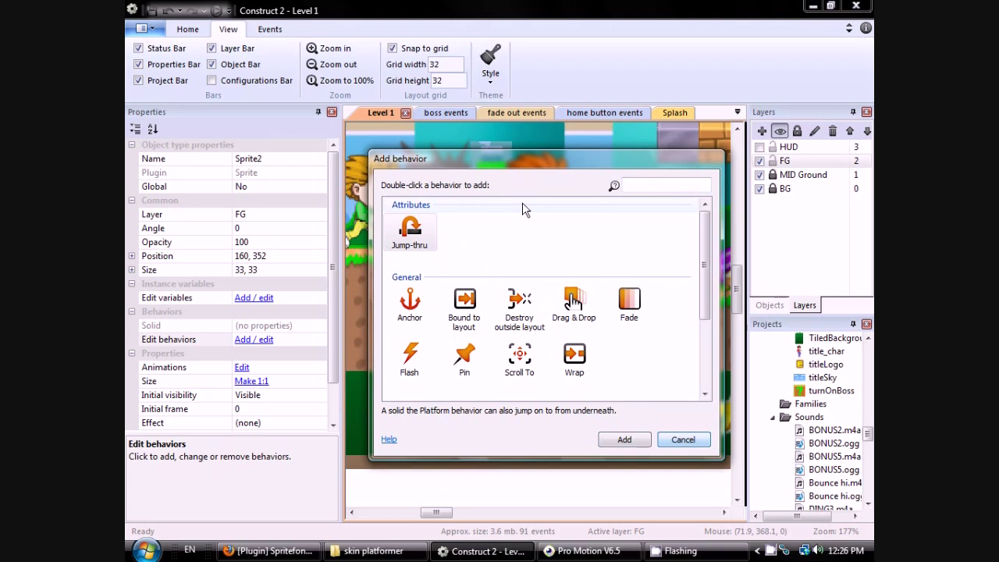
pyautogui.click(699, 445)
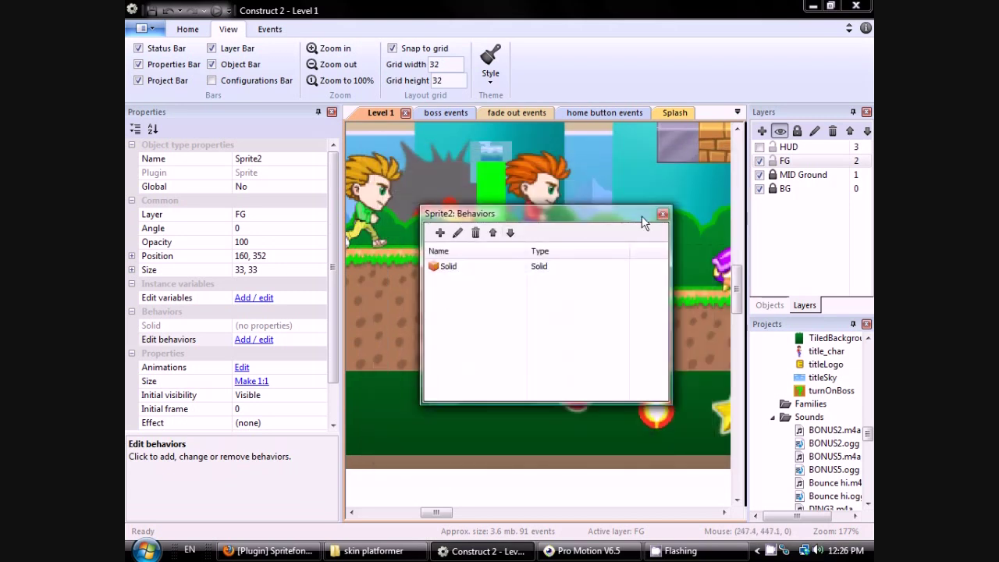
pyautogui.click(662, 214)
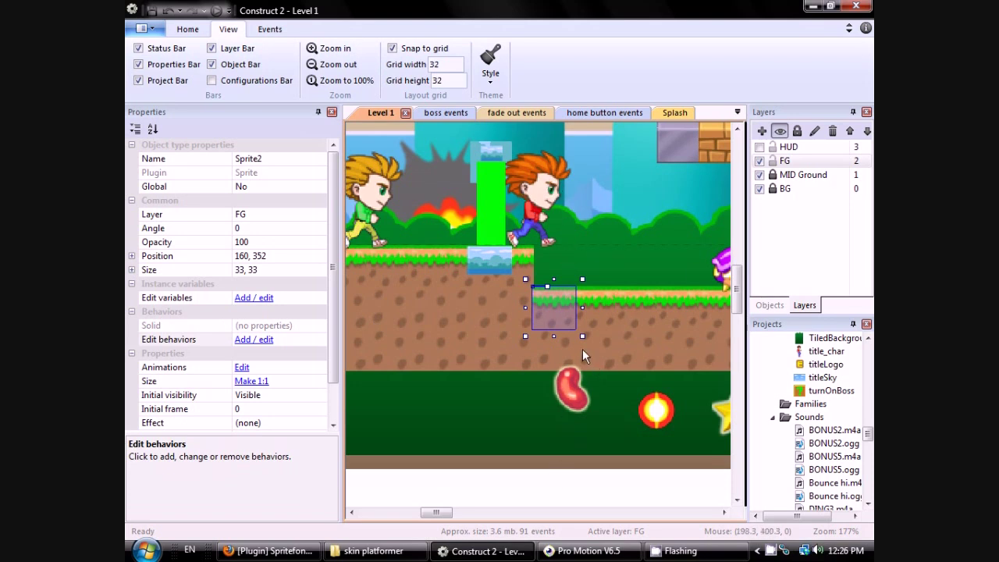
# - Move the Sprite2 block along the lower ground to 224, 352 and check its image's collision polygon again
pyautogui.moveTo(558, 327); pyautogui.dragTo(641, 326)
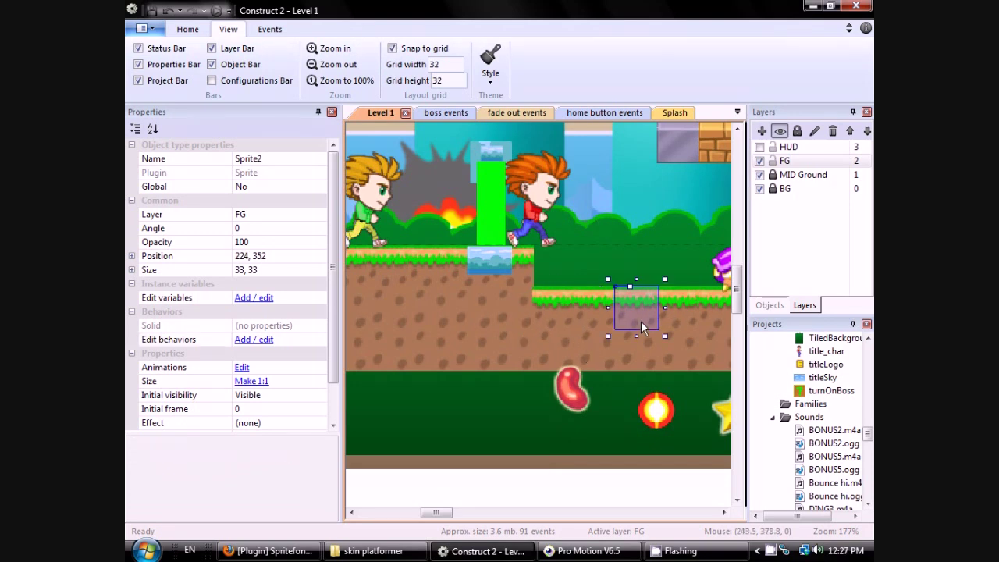
pyautogui.moveTo(737, 289); pyautogui.dragTo(736, 265)
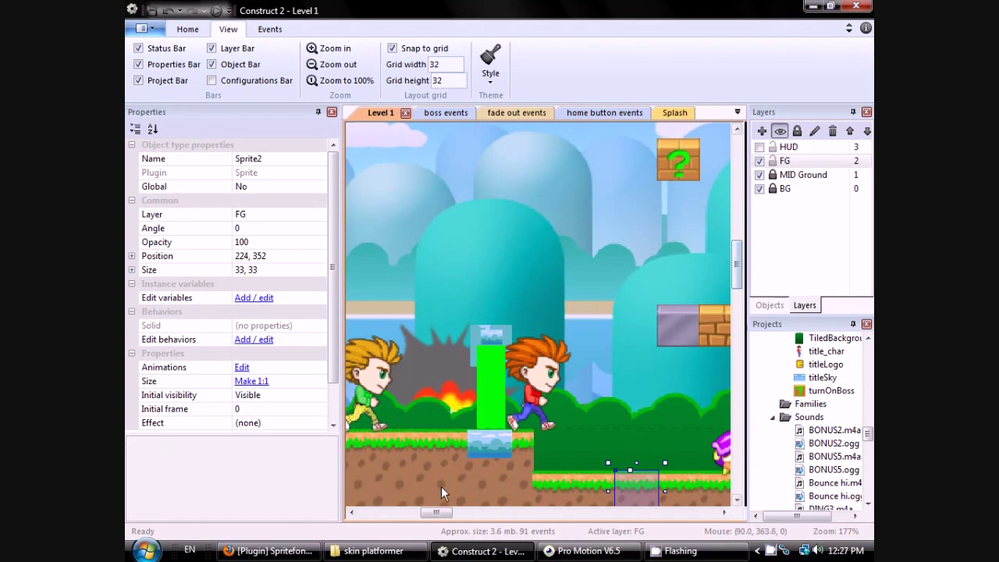
pyautogui.moveTo(436, 512)
pyautogui.mouseDown()
pyautogui.moveTo(466, 512)
pyautogui.moveTo(435, 513)
pyautogui.mouseUp()
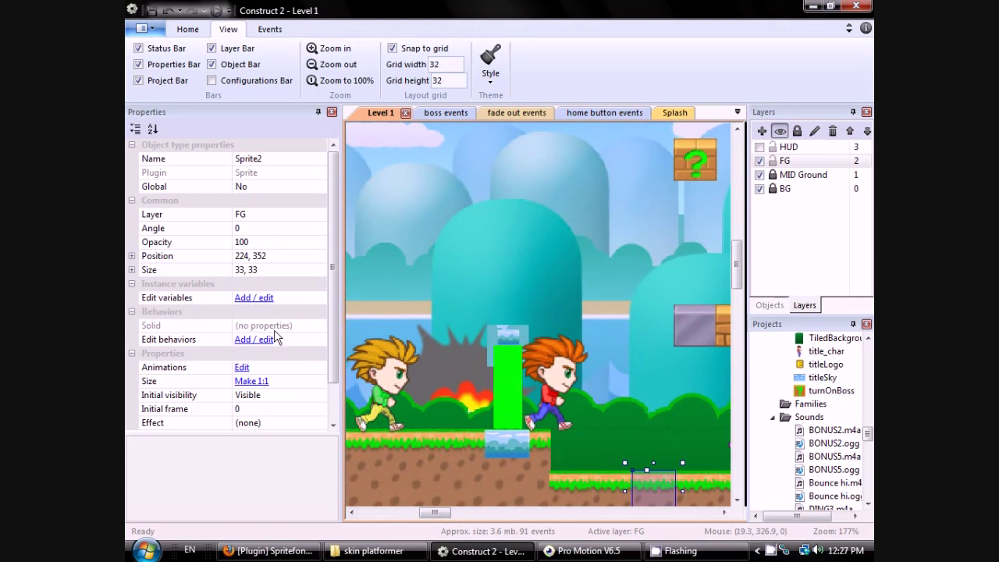
pyautogui.doubleClick(652, 487)
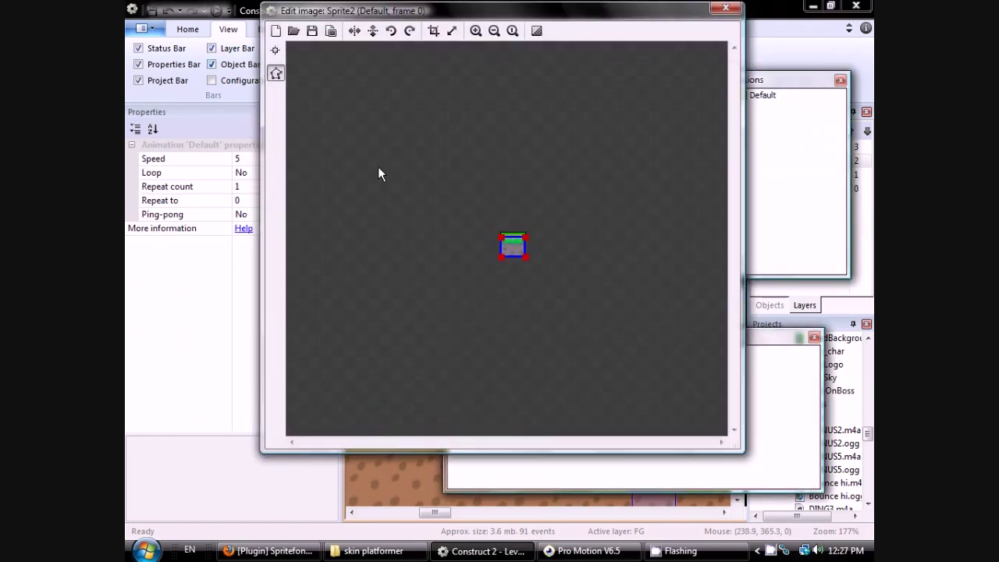
pyautogui.click(726, 8)
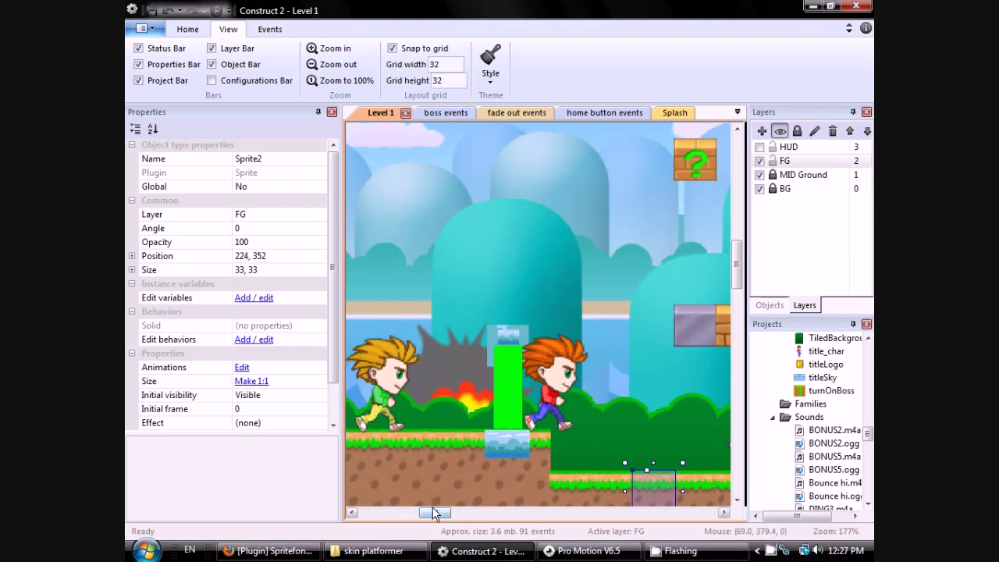
# - Examine the purple enemy's collision polygon across several frames of its Default animation, and its origin image point
pyautogui.moveTo(435, 512); pyautogui.dragTo(482, 526)
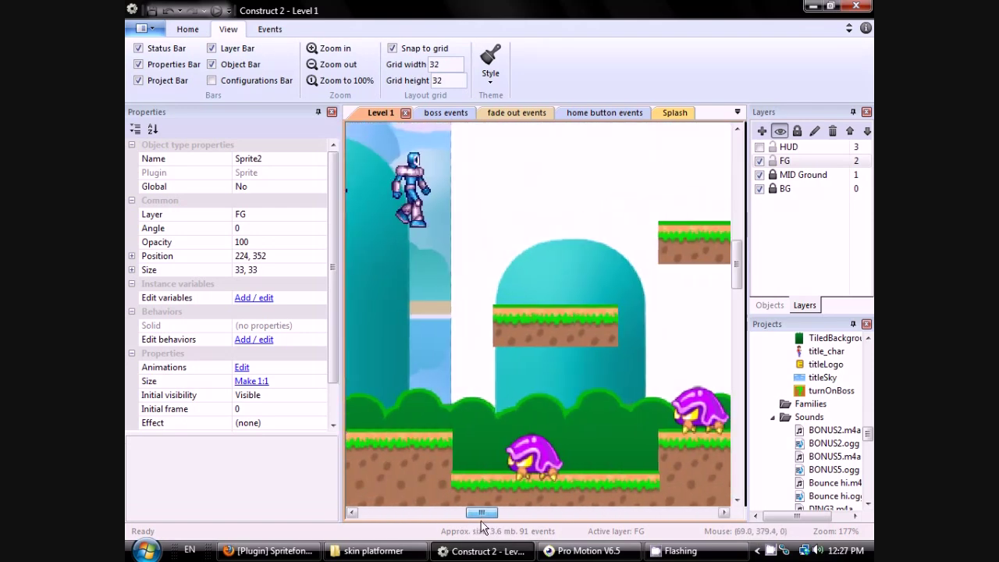
pyautogui.doubleClick(532, 447)
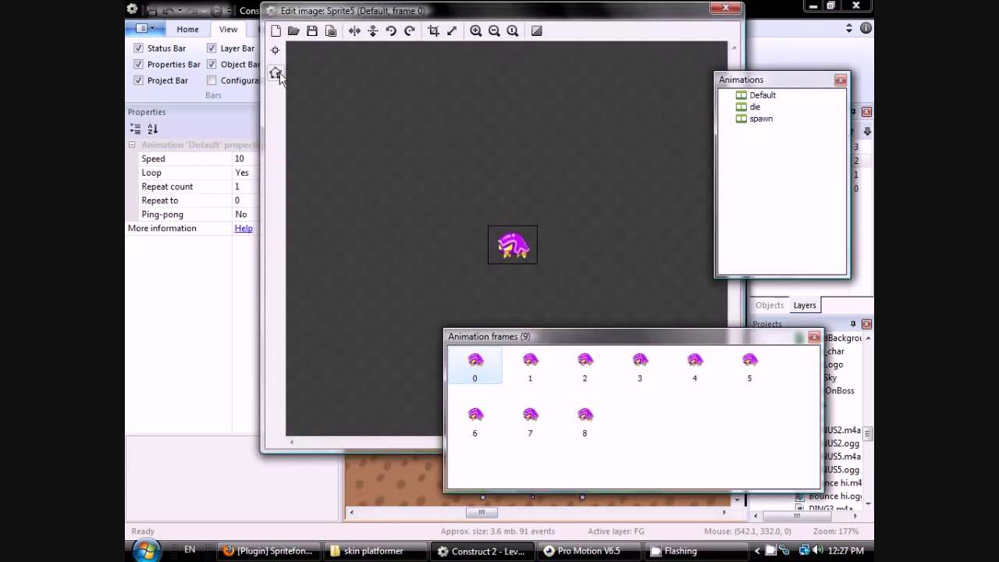
pyautogui.click(275, 73)
pyautogui.click(769, 338)
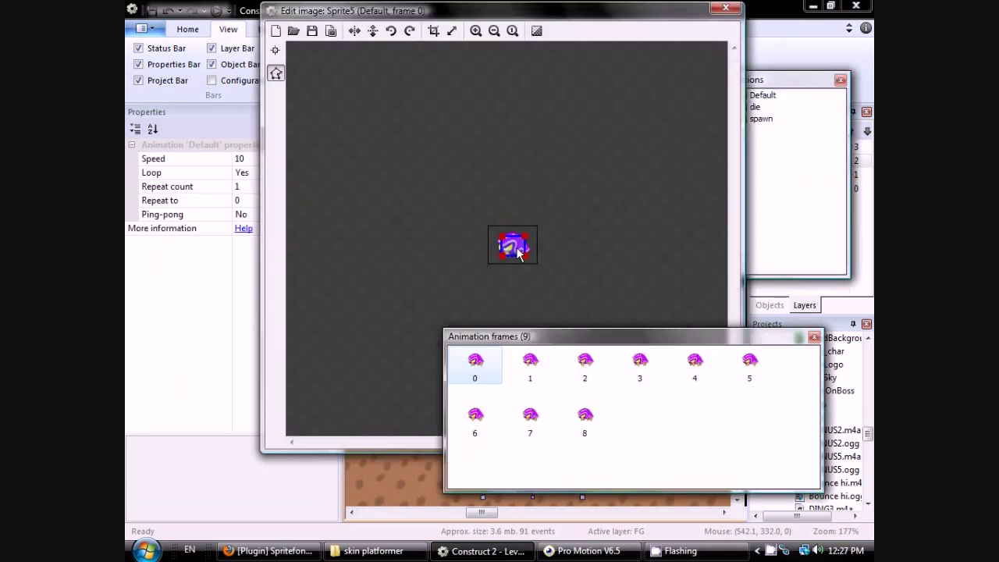
pyautogui.click(531, 360)
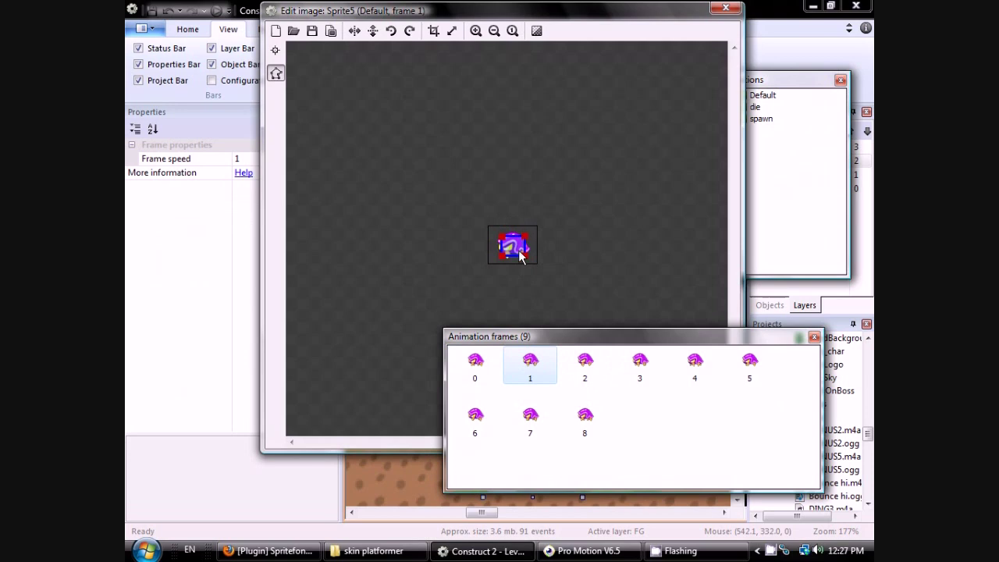
pyautogui.click(589, 365)
pyautogui.click(641, 365)
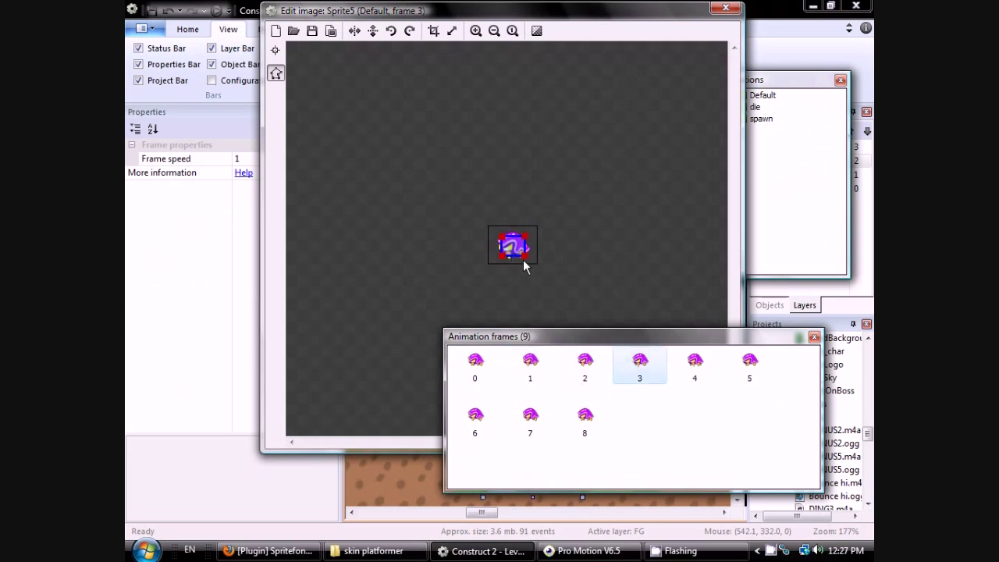
pyautogui.click(751, 364)
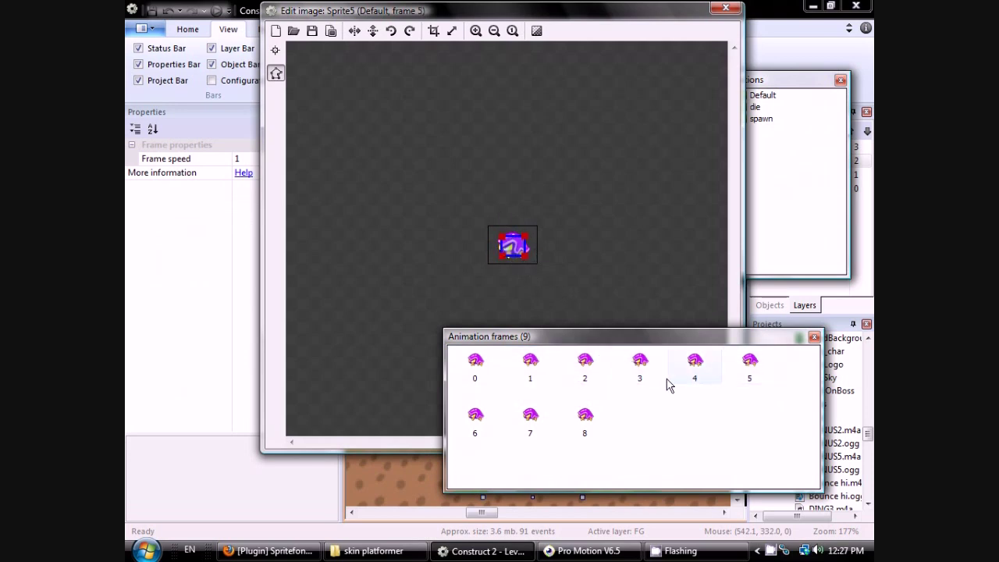
pyautogui.click(276, 50)
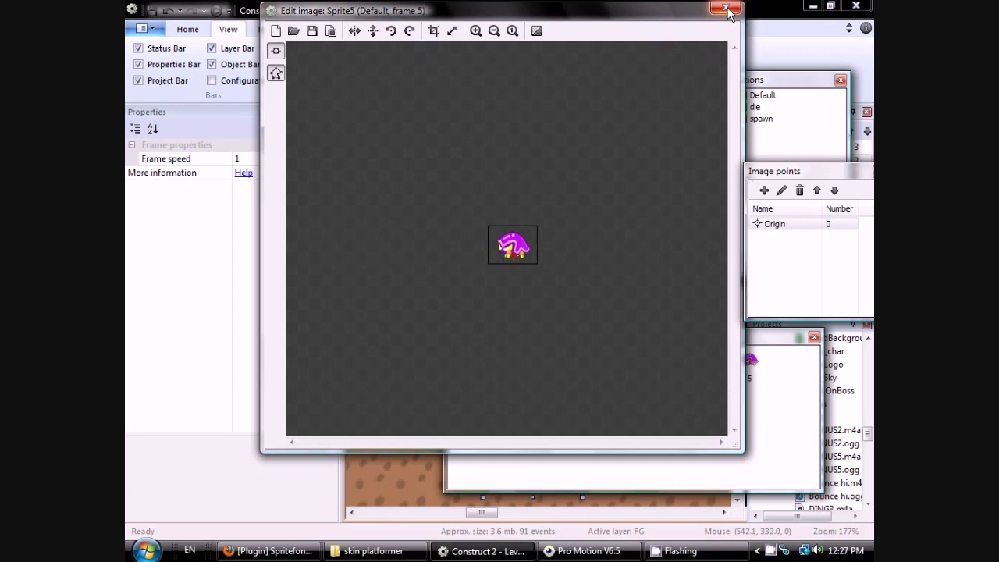
pyautogui.click(727, 9)
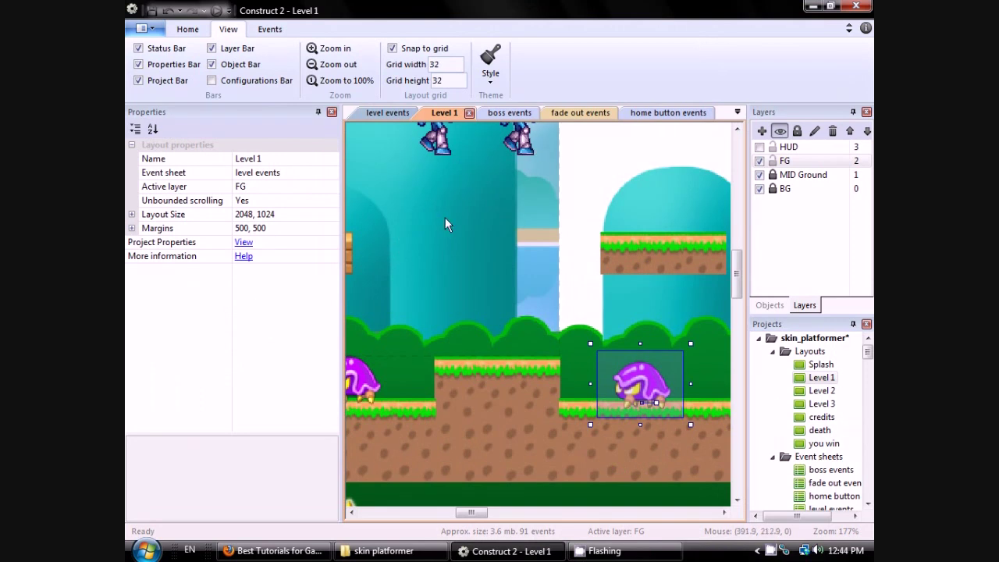
# - Look over the start of Level 1 around the player, open the Splash layout, and return to the Level 1 layout
pyautogui.moveTo(492, 328); pyautogui.dragTo(671, 336, button='middle')
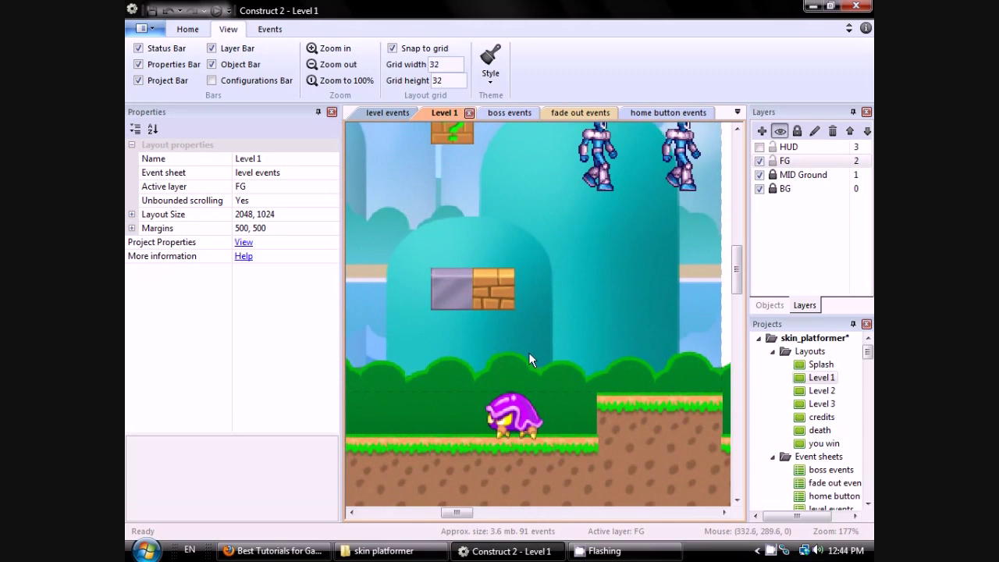
pyautogui.moveTo(540, 382); pyautogui.dragTo(602, 384, button='middle')
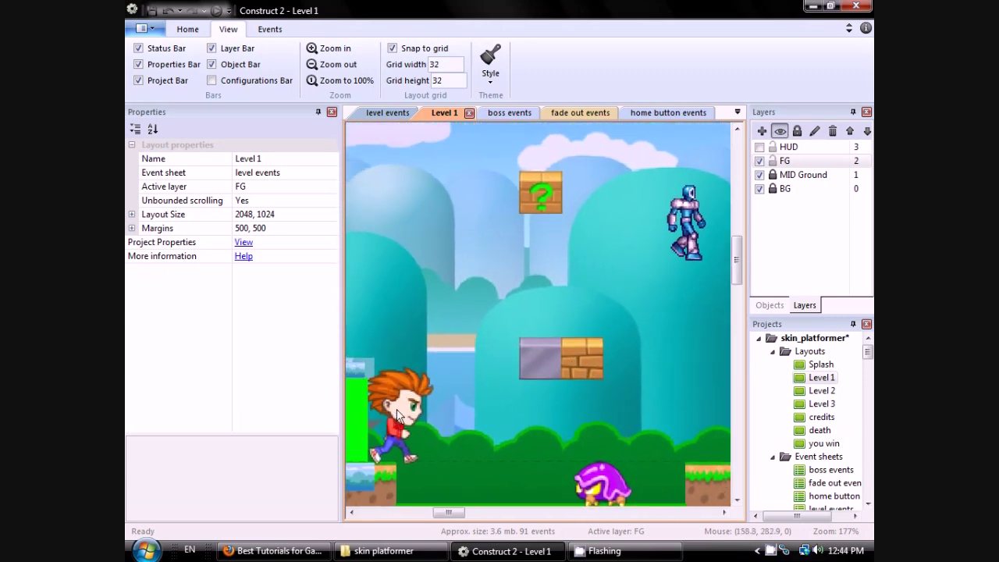
pyautogui.moveTo(512, 375); pyautogui.dragTo(517, 303, button='middle')
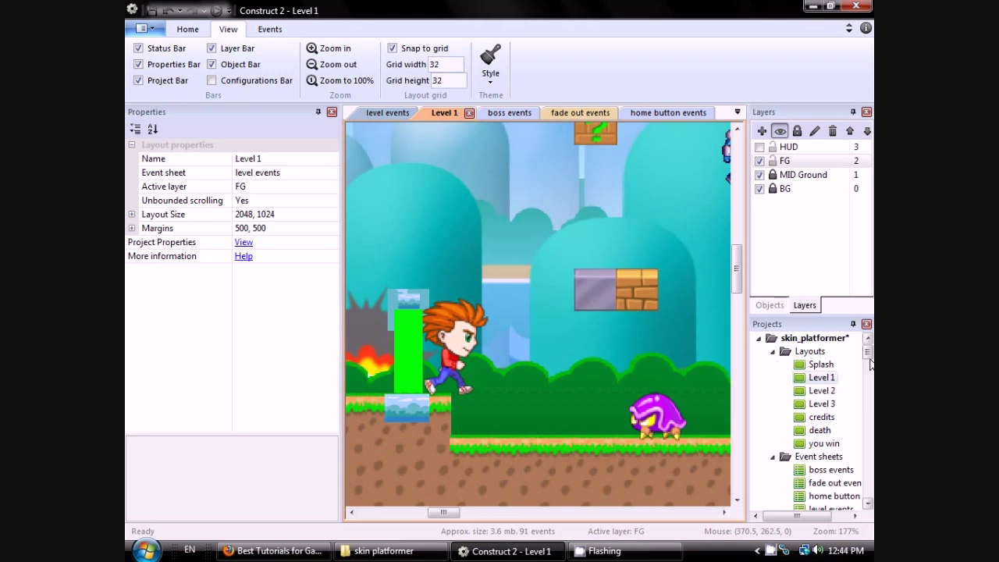
pyautogui.click(820, 364)
pyautogui.click(818, 377)
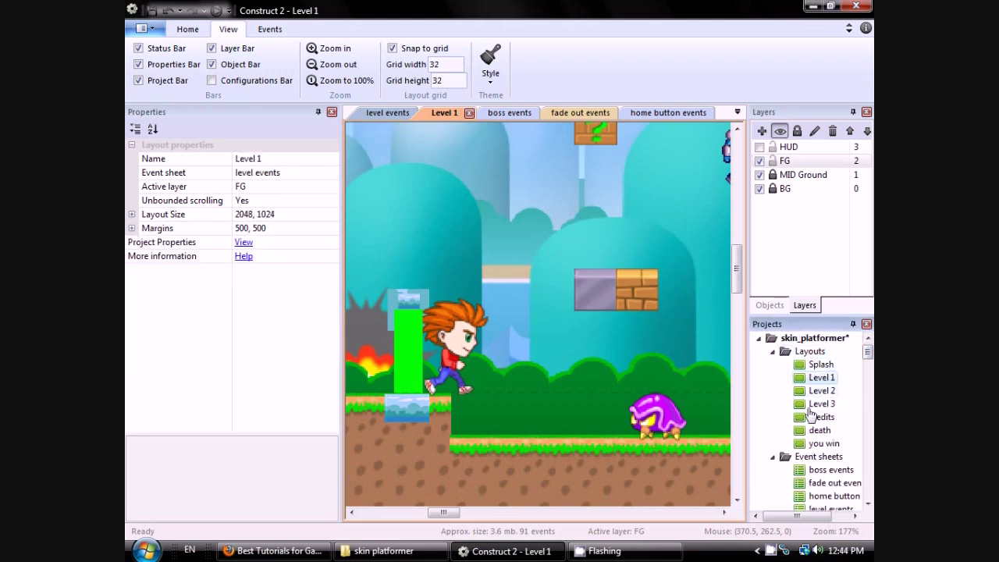
pyautogui.click(824, 364)
pyautogui.doubleClick(824, 365)
pyautogui.doubleClick(824, 378)
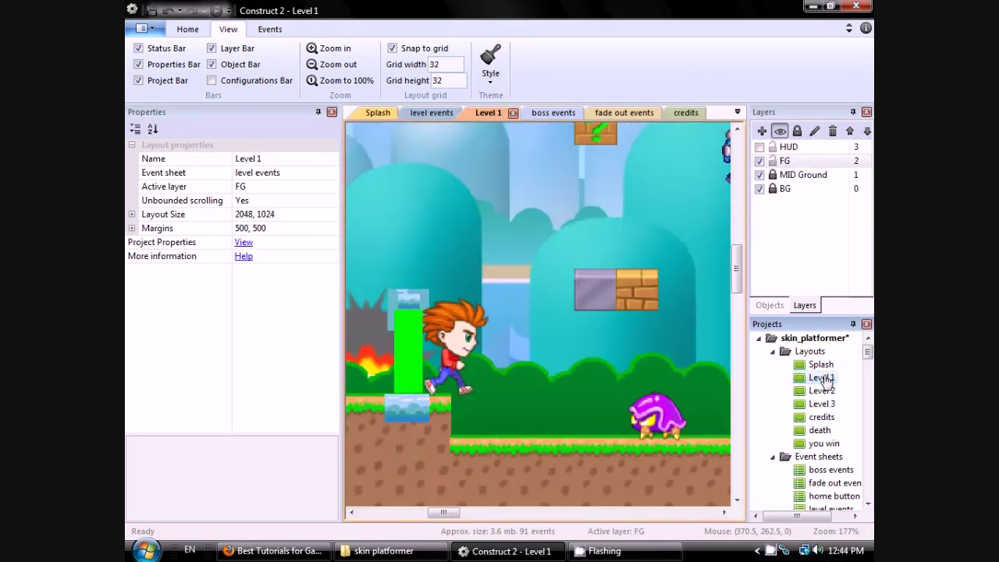
# - Open the level events event sheet from the project's event sheets
pyautogui.scroll(-2, 829, 396)
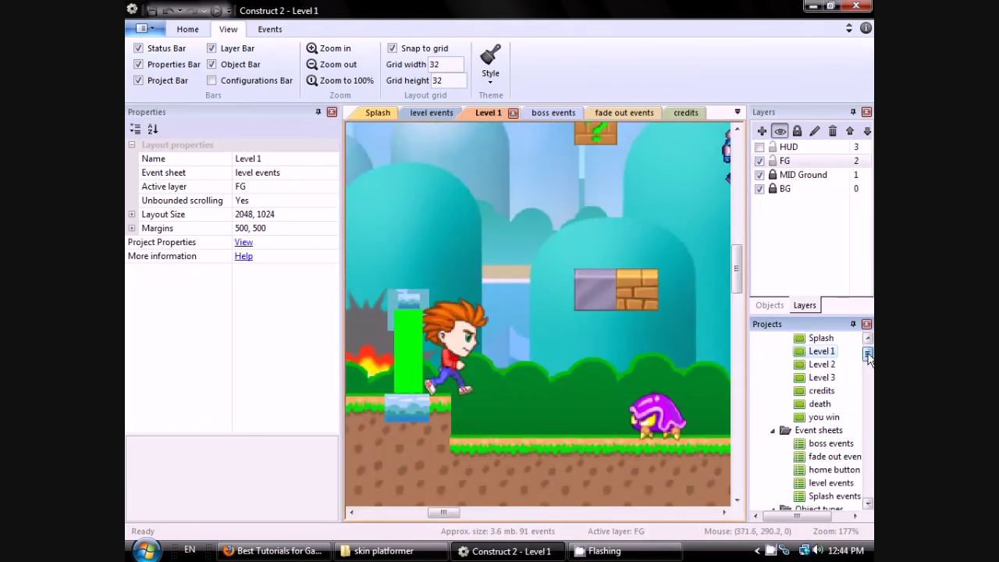
pyautogui.click(825, 404)
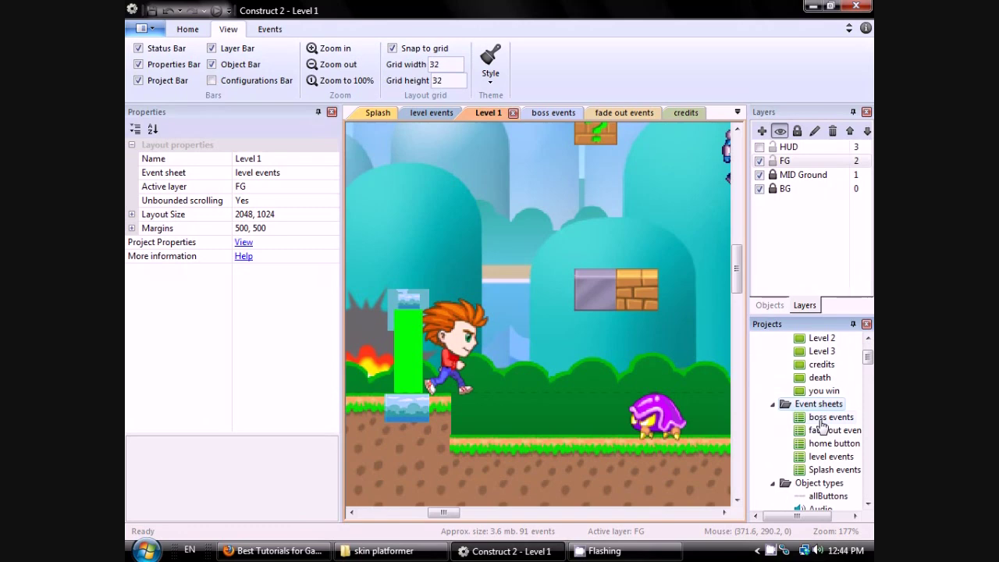
pyautogui.doubleClick(832, 457)
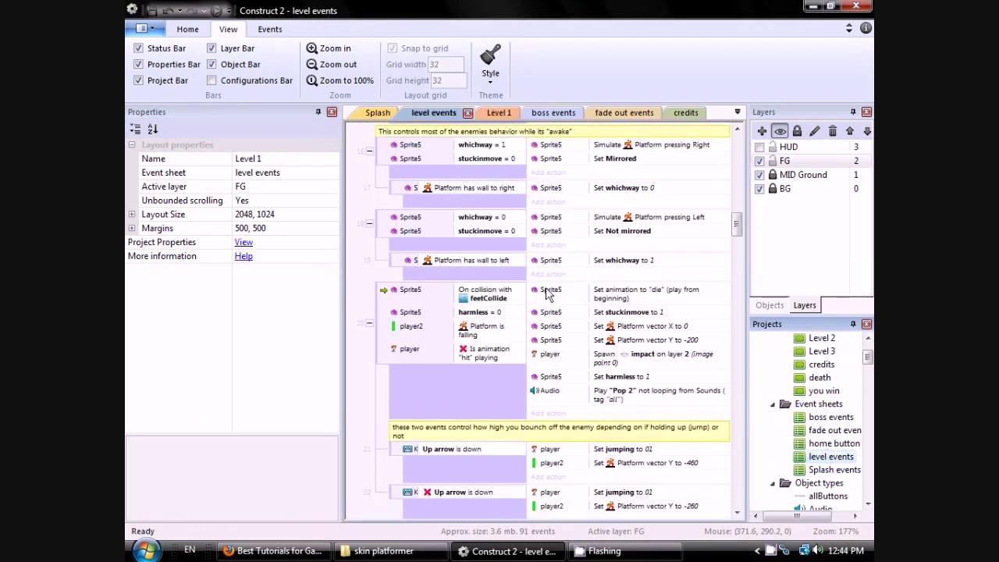
# - Look through the player and enemy events in the level events sheet, including the two controlling bounce height off enemies
pyautogui.moveTo(736, 226); pyautogui.dragTo(738, 182)
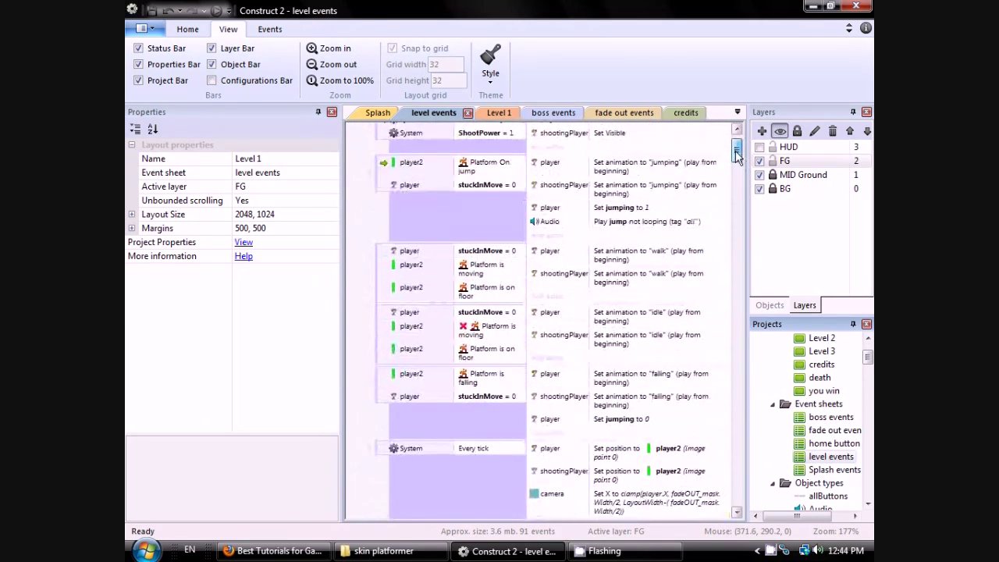
pyautogui.moveTo(736, 154); pyautogui.dragTo(734, 237)
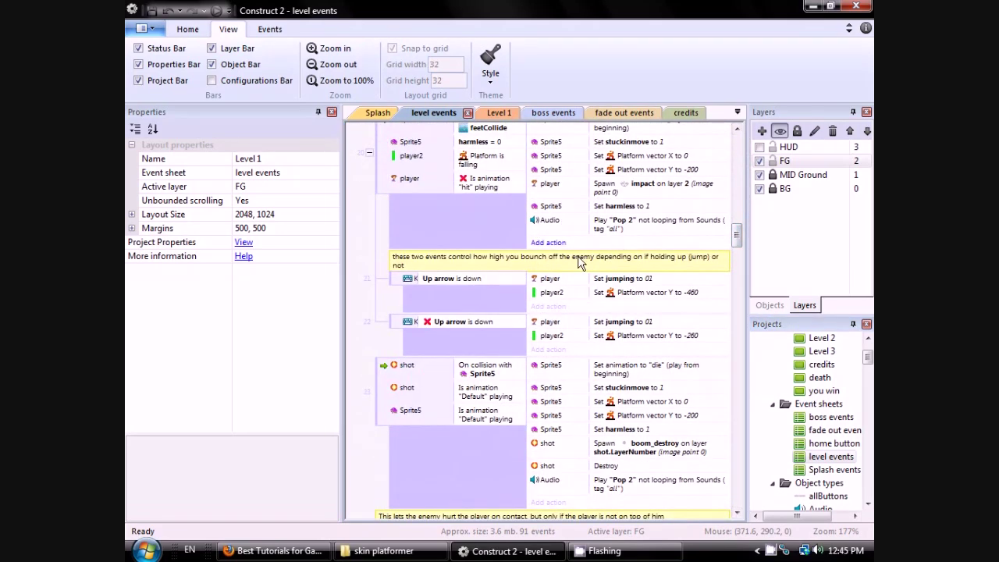
pyautogui.scroll(-1, 666, 262)
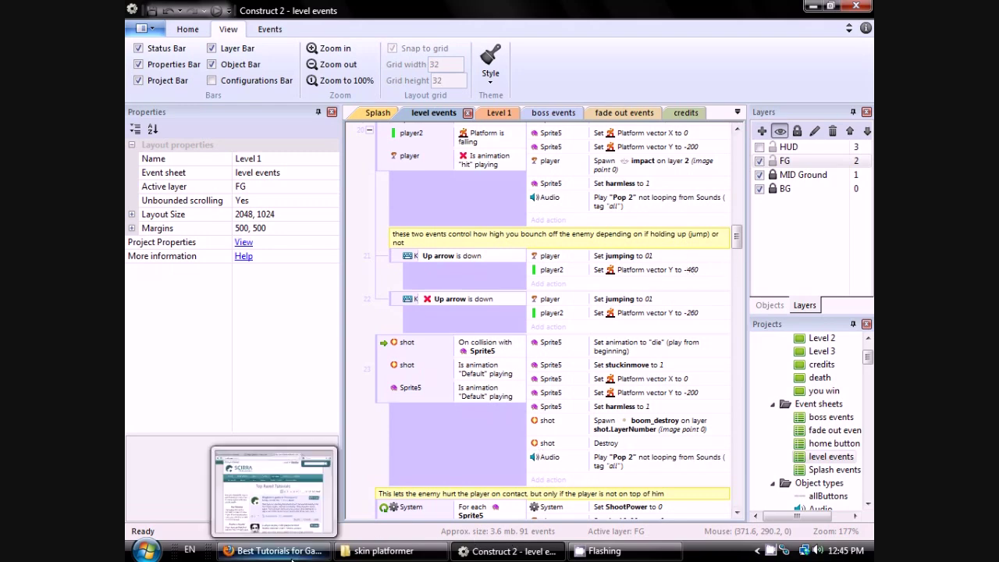
# - Switch to Firefox, look over Scirra's Top Rated Tutorials list, and return to Construct 2
pyautogui.click(291, 556)
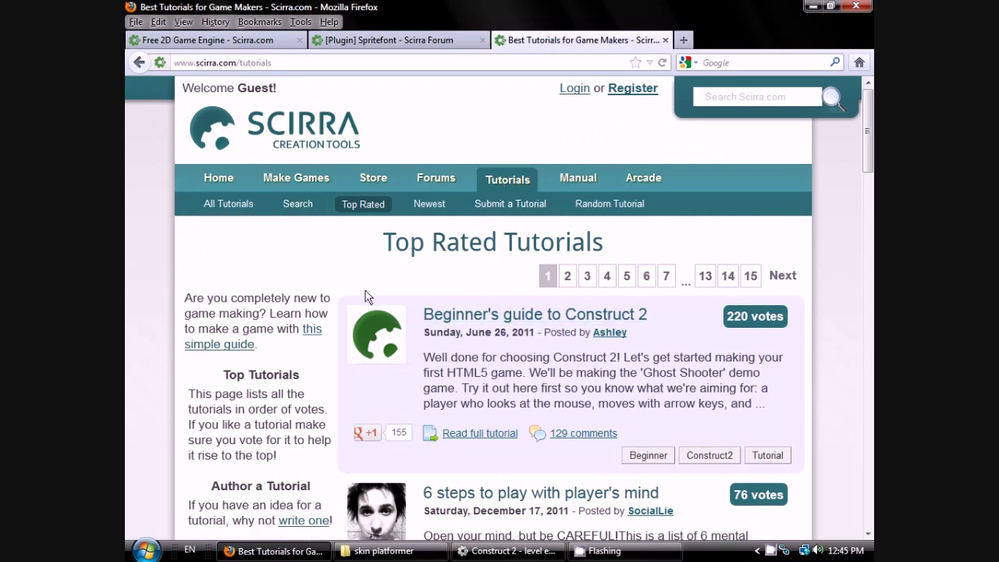
pyautogui.scroll(-4, 490, 333)
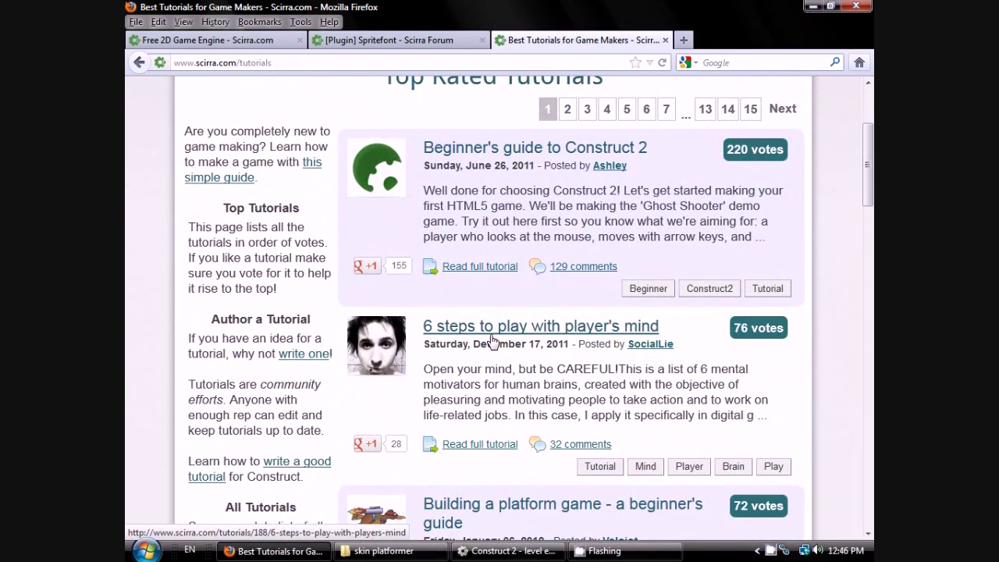
pyautogui.scroll(-2, 492, 341)
pyautogui.scroll(-6, 492, 341)
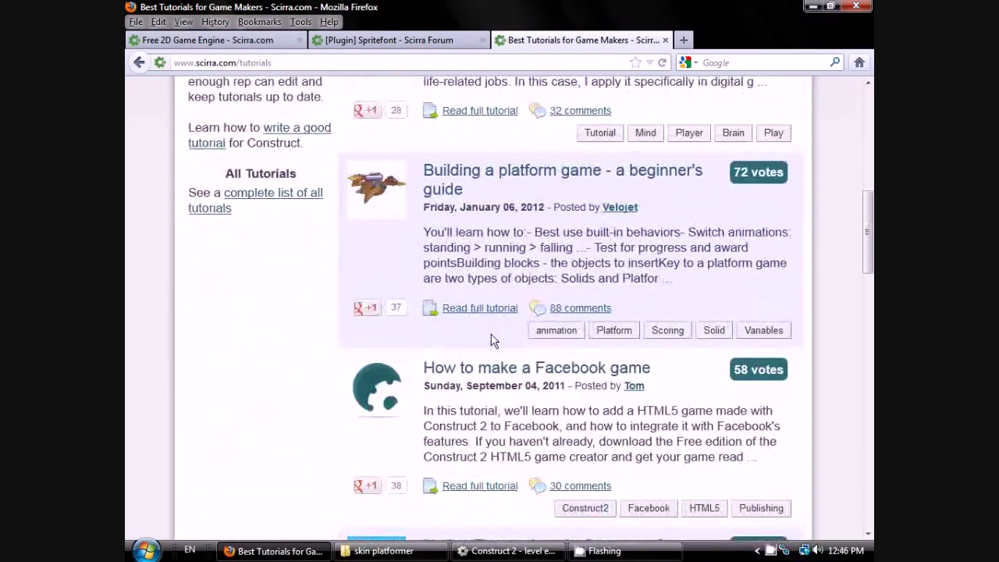
pyautogui.scroll(16, 490, 341)
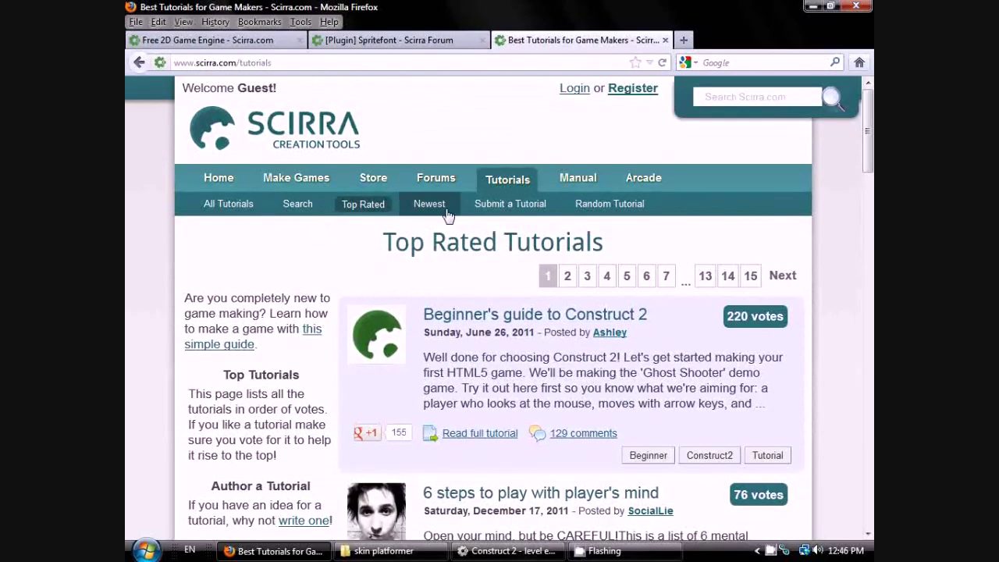
pyautogui.click(508, 552)
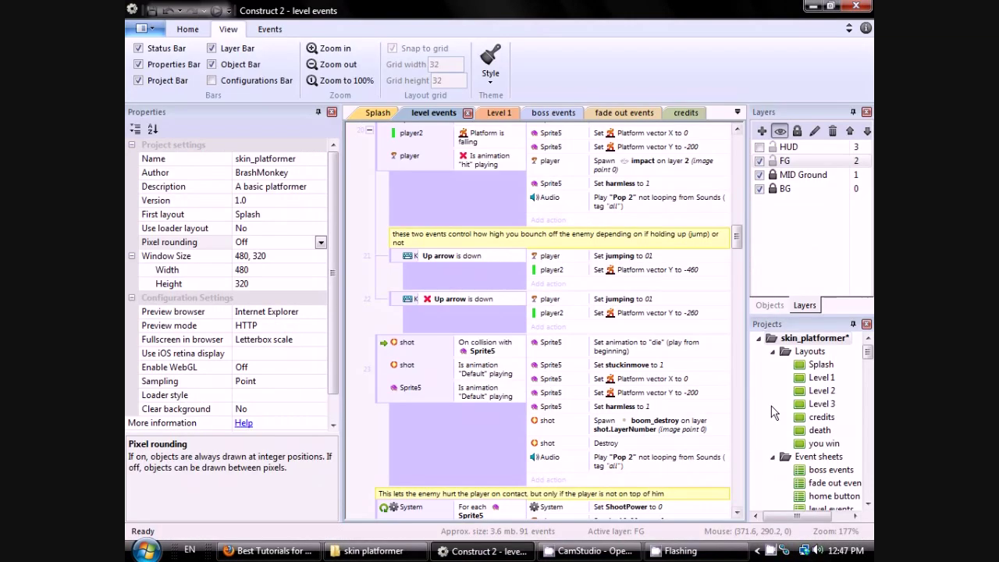
# - Open the Splash layout and set the skin_platformer project's Pixel rounding to On
pyautogui.doubleClick(821, 365)
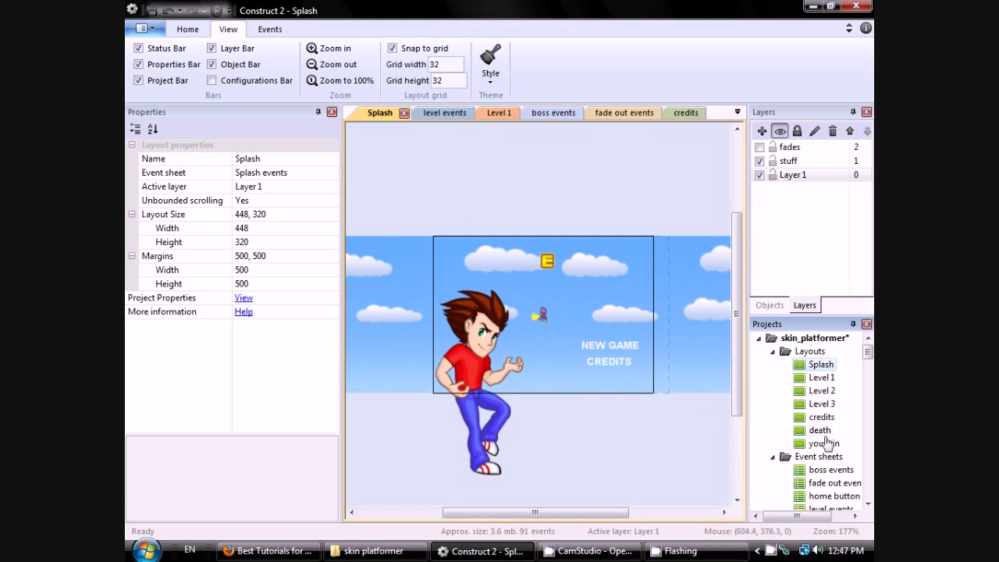
pyautogui.click(812, 340)
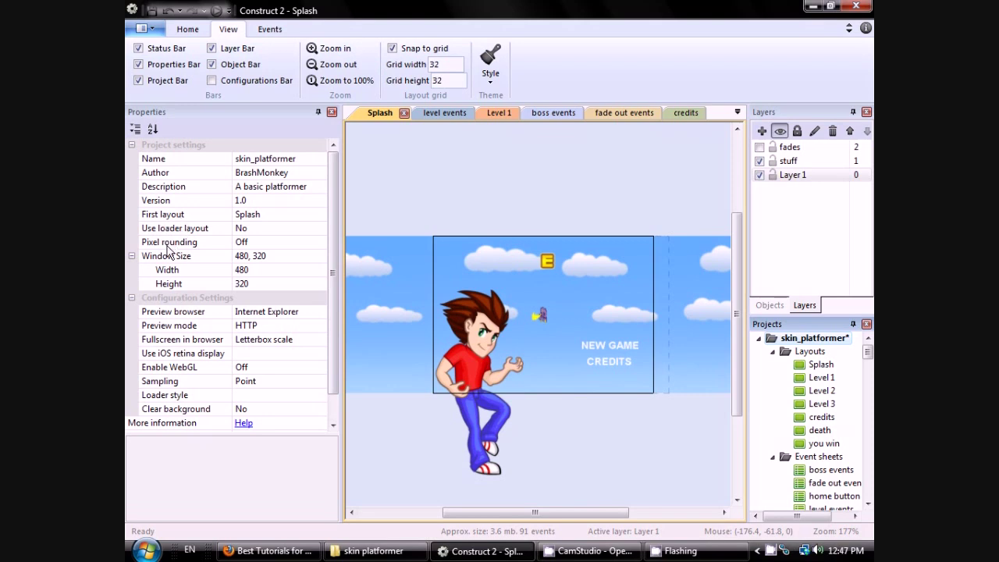
pyautogui.click(262, 244)
pyautogui.click(321, 242)
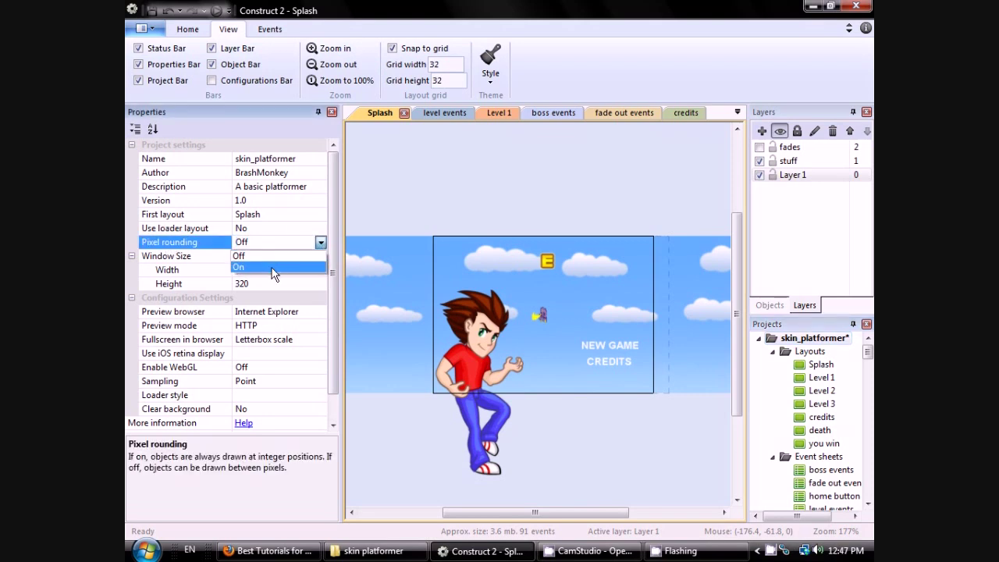
pyautogui.click(274, 267)
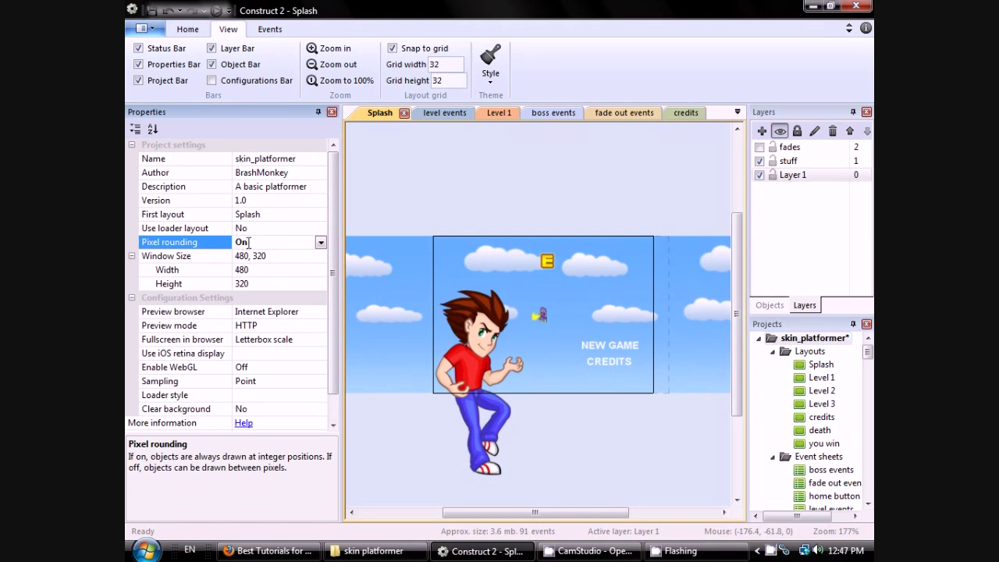
# - Set the project's Fullscreen in browser option to Off and Sampling to Point
pyautogui.click(296, 340)
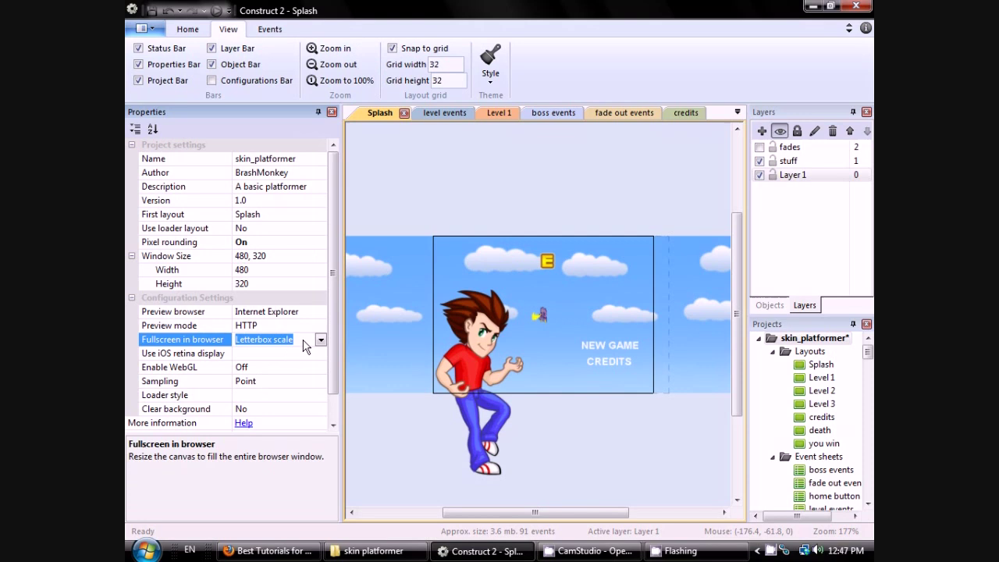
pyautogui.click(321, 340)
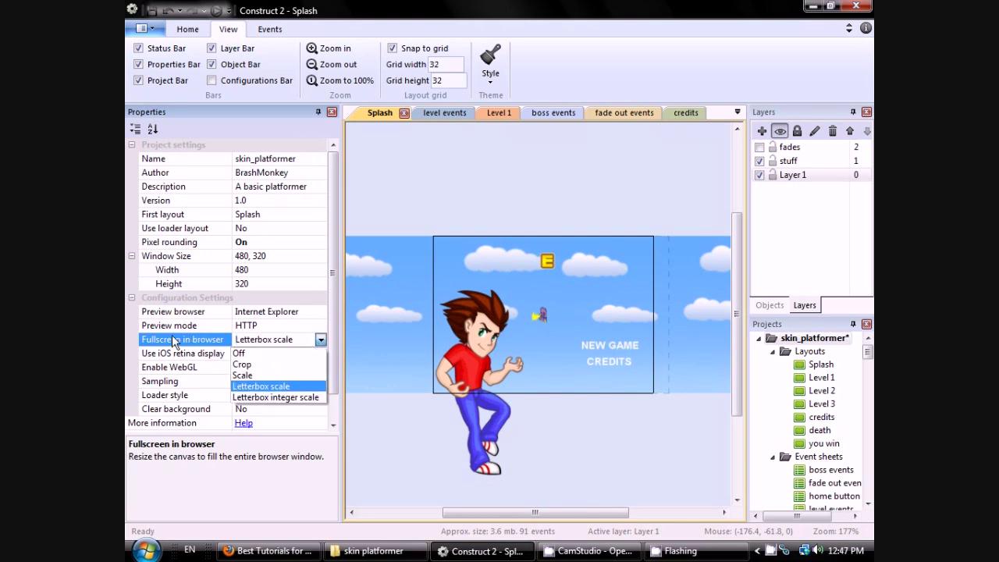
pyautogui.click(242, 353)
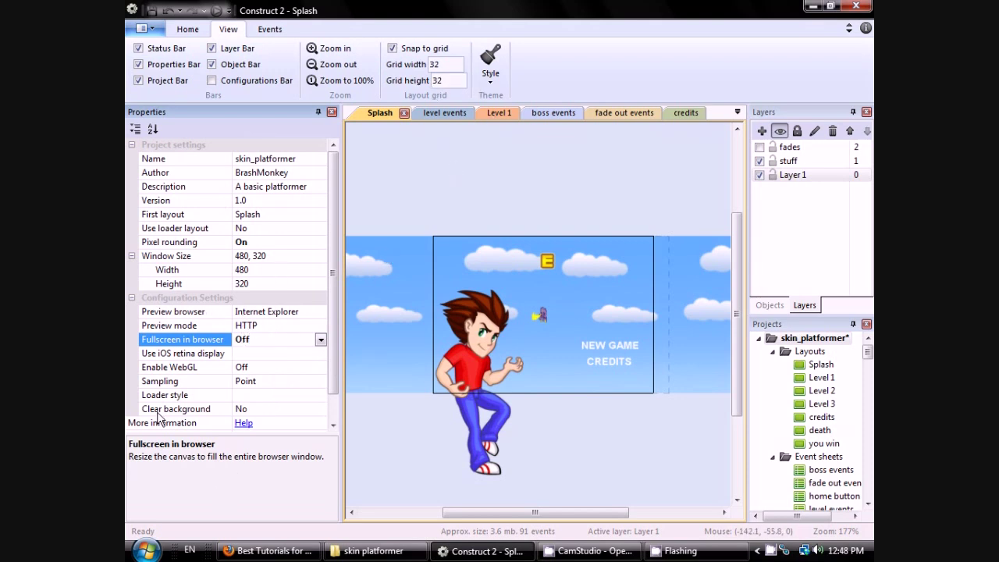
pyautogui.click(277, 383)
pyautogui.click(320, 381)
pyautogui.click(272, 396)
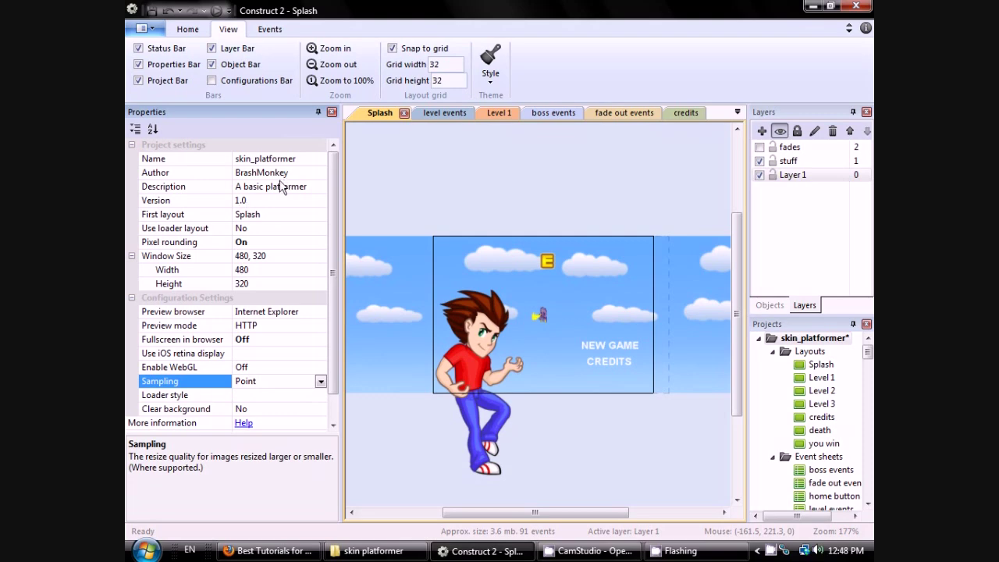
# - Preview the game in the browser with the page reloaded, play the opening of a new game, and close the preview
pyautogui.click(217, 10)
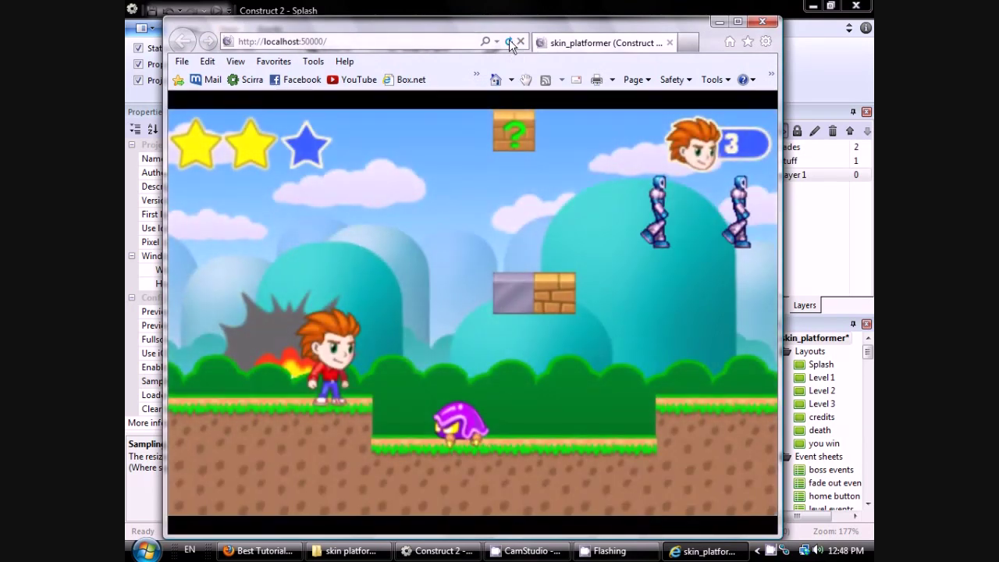
pyautogui.click(509, 40)
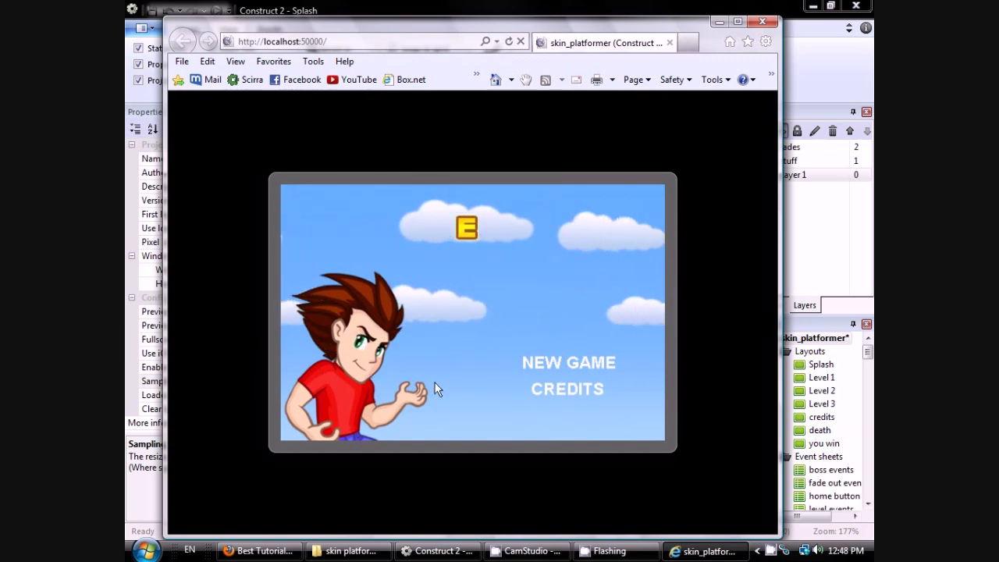
pyautogui.click(557, 365)
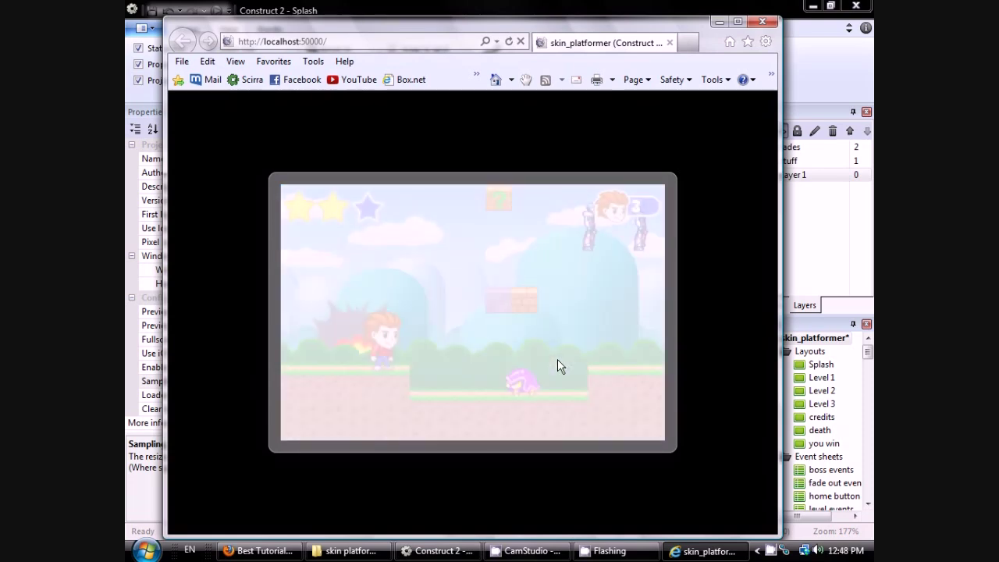
pyautogui.press('Right')
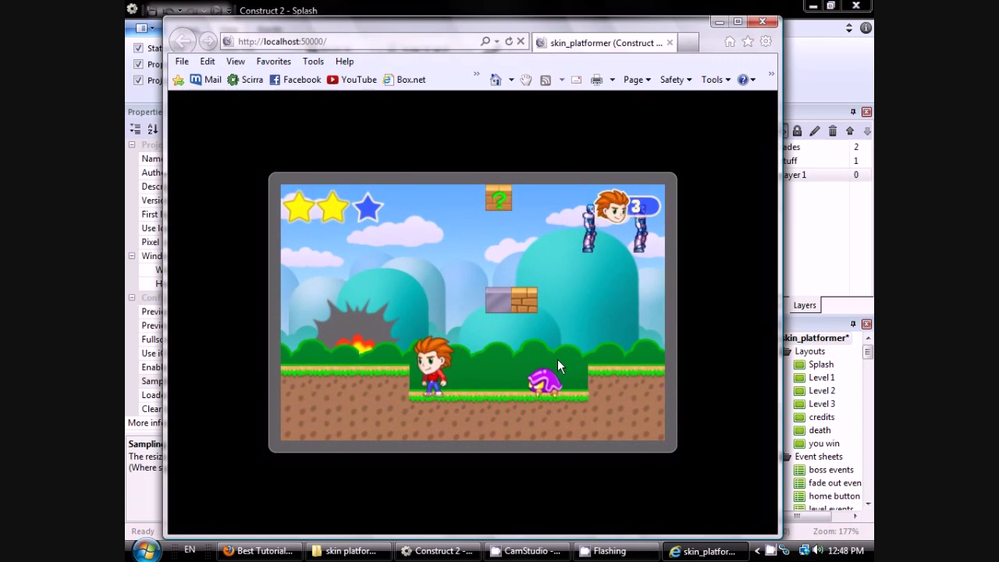
pyautogui.press('Up')
pyautogui.press('Right')
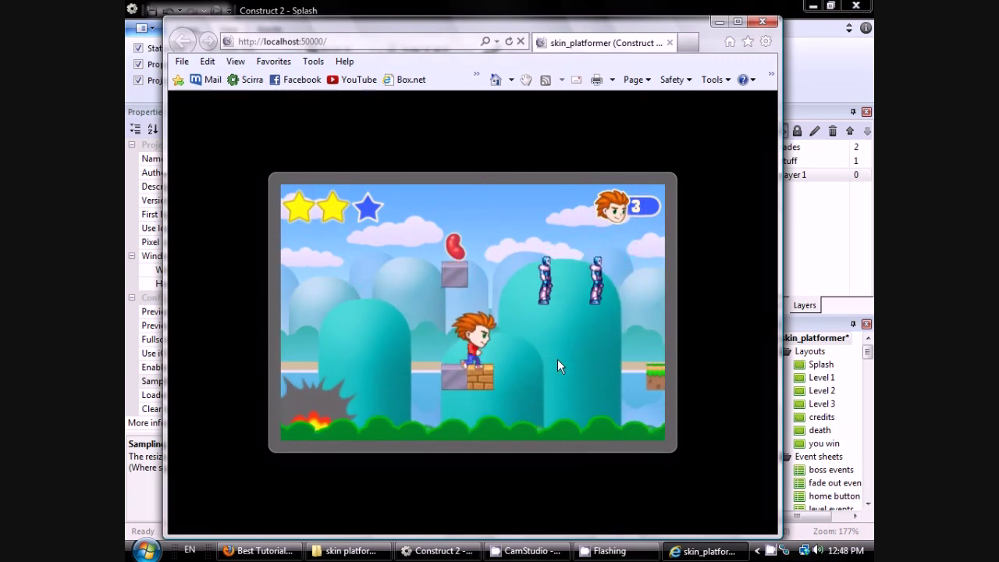
pyautogui.click(763, 22)
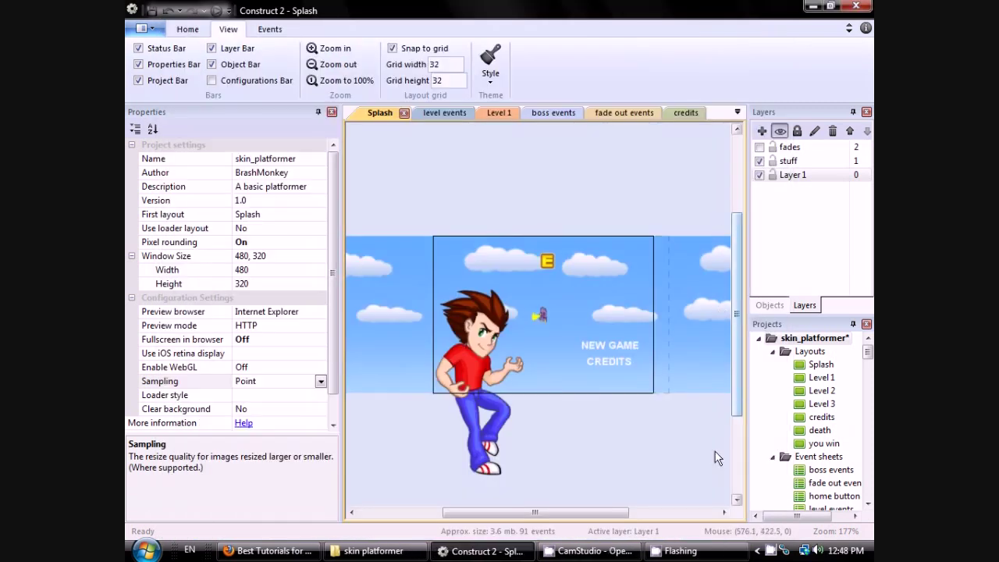